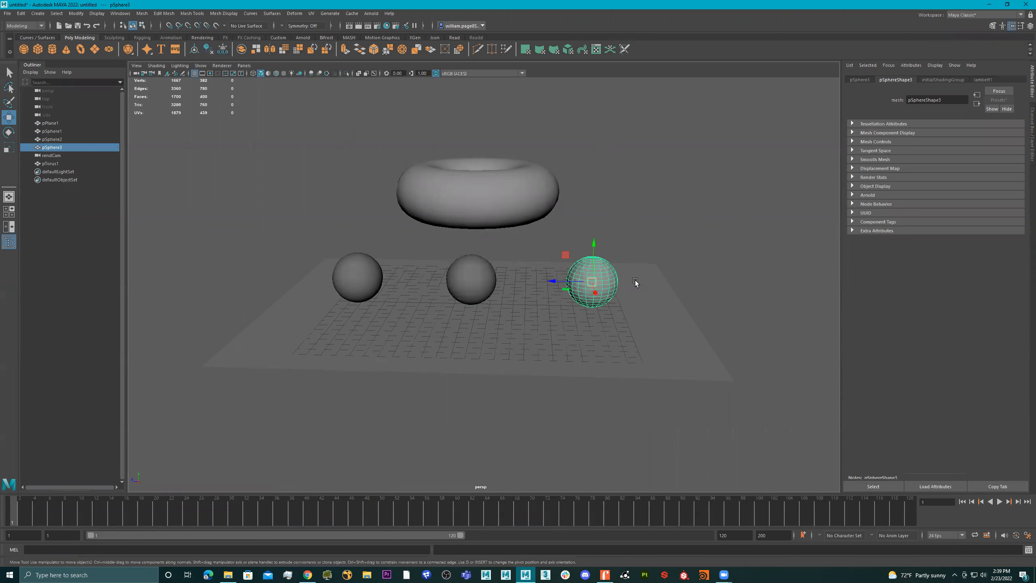
Assign a new Arnold aiStandardSurface material to the right-hand sphere and name it matte
left_click(982, 81)
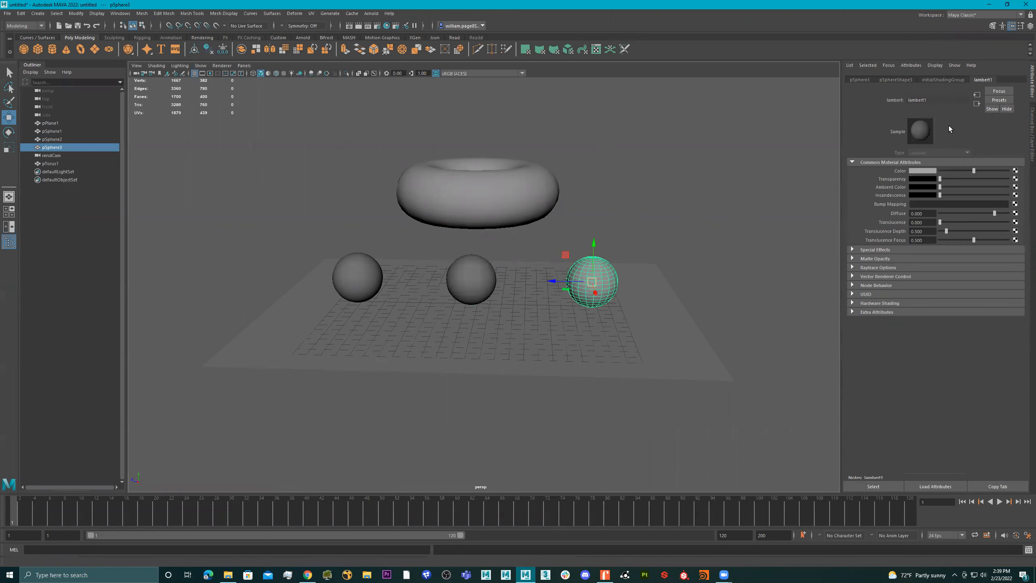
left_click_drag(594, 274, 607, 279, "alt")
right_click(587, 274)
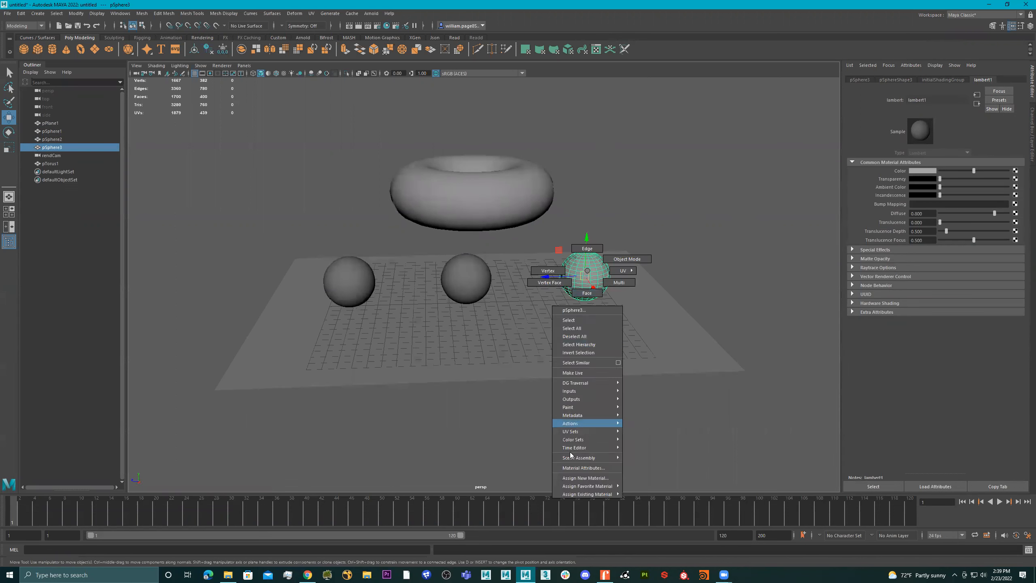
left_click(584, 478)
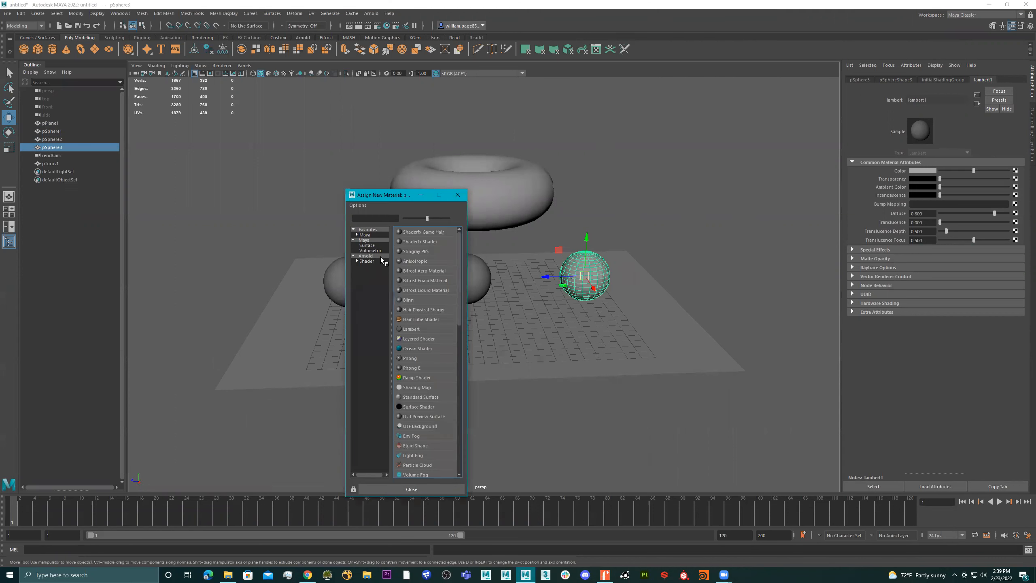
left_click(367, 255)
left_click(421, 368)
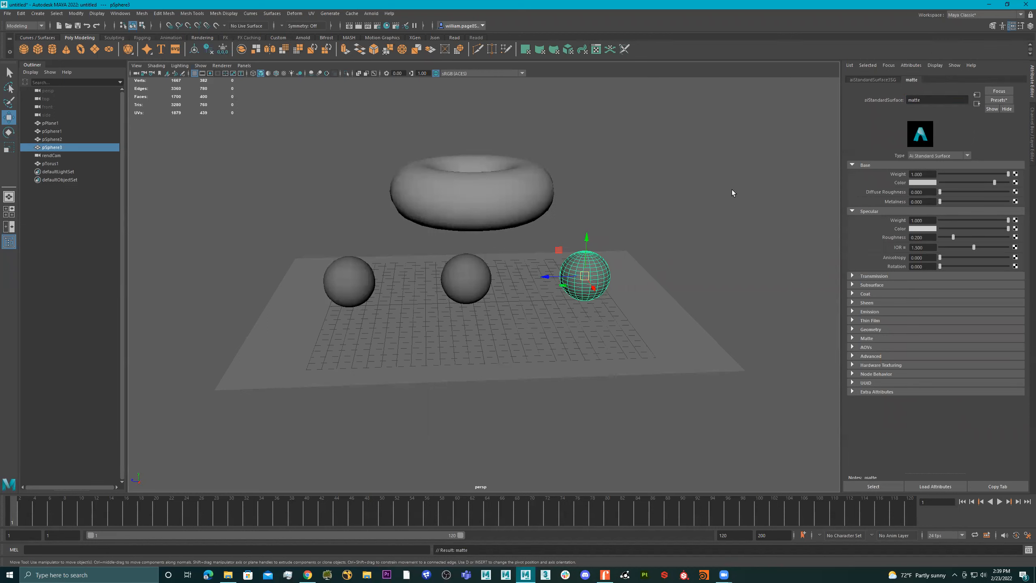
Delete the torus floating above the spheres
left_click_drag(579, 249, 516, 230, "alt")
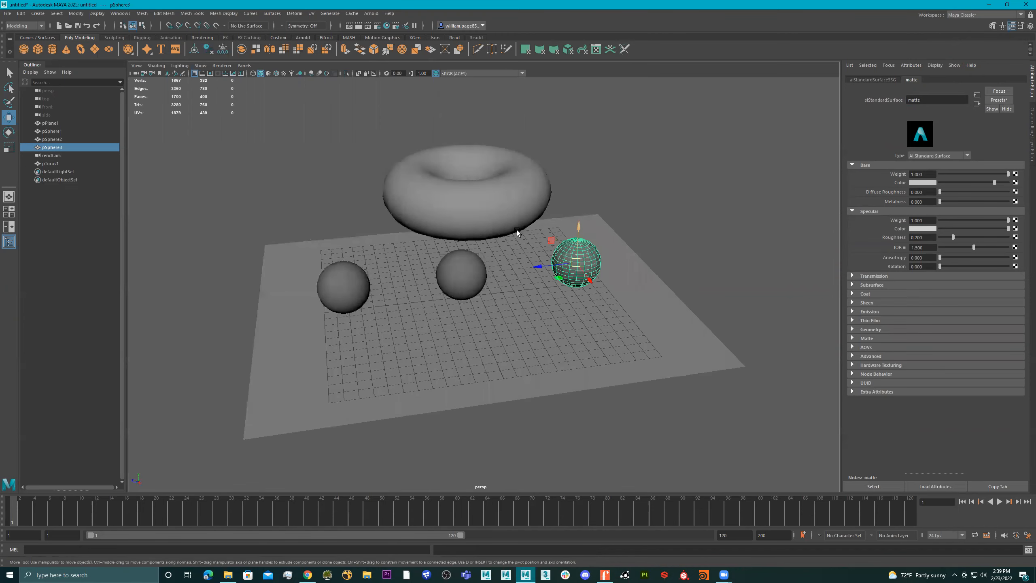
left_click(500, 193)
key("Delete")
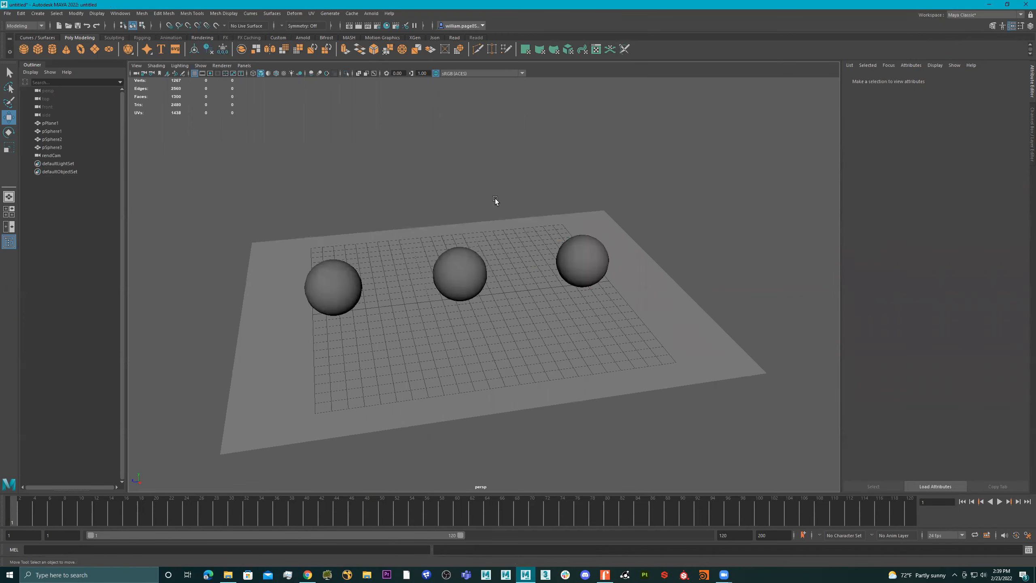
Assign the existing standardSurface1 material to the ground plane
left_click(612, 245)
left_click_drag(612, 245, 555, 244, "alt")
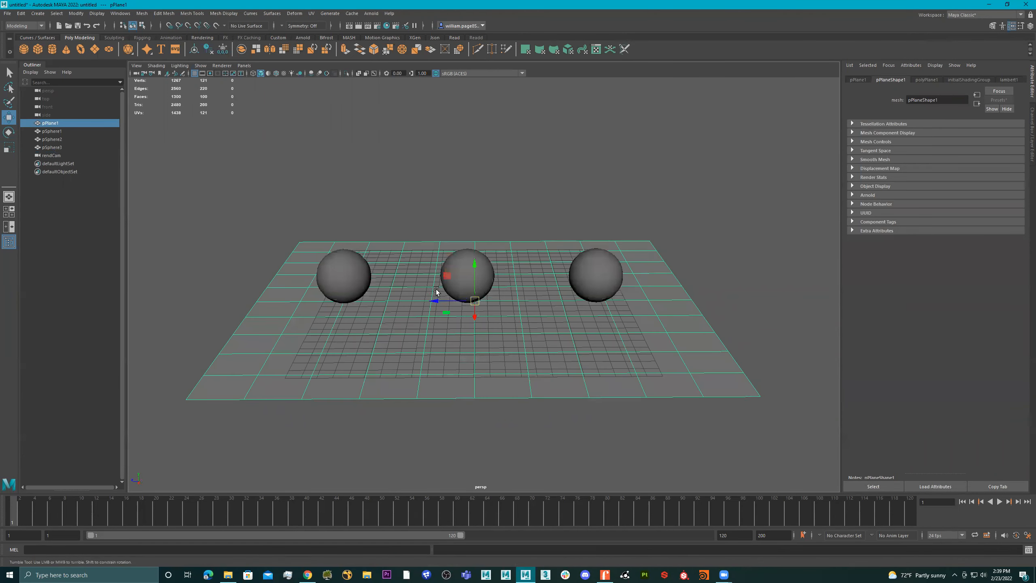
left_click_drag(436, 291, 405, 325, "alt")
right_click(404, 288)
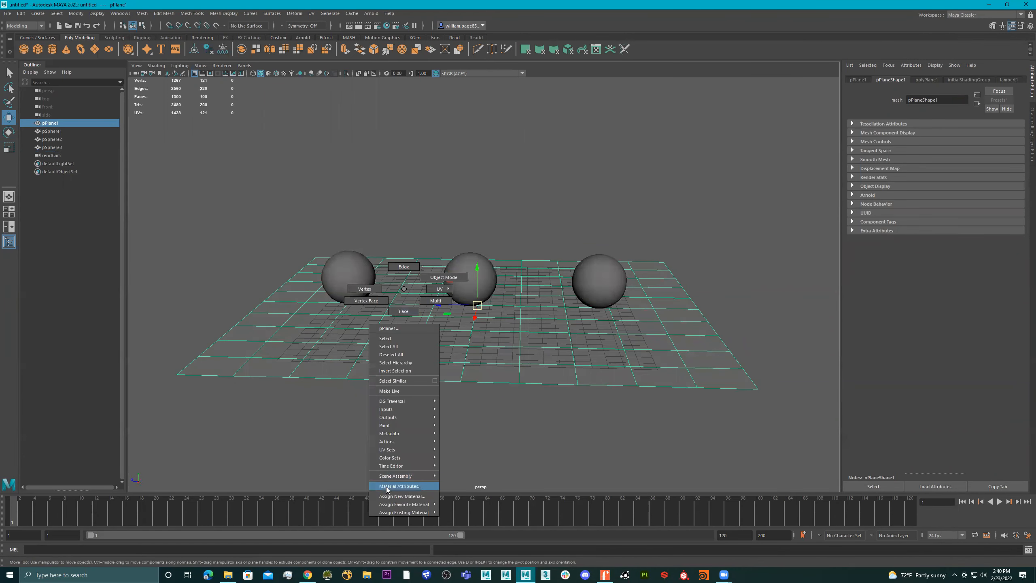
mouse_move(416, 514)
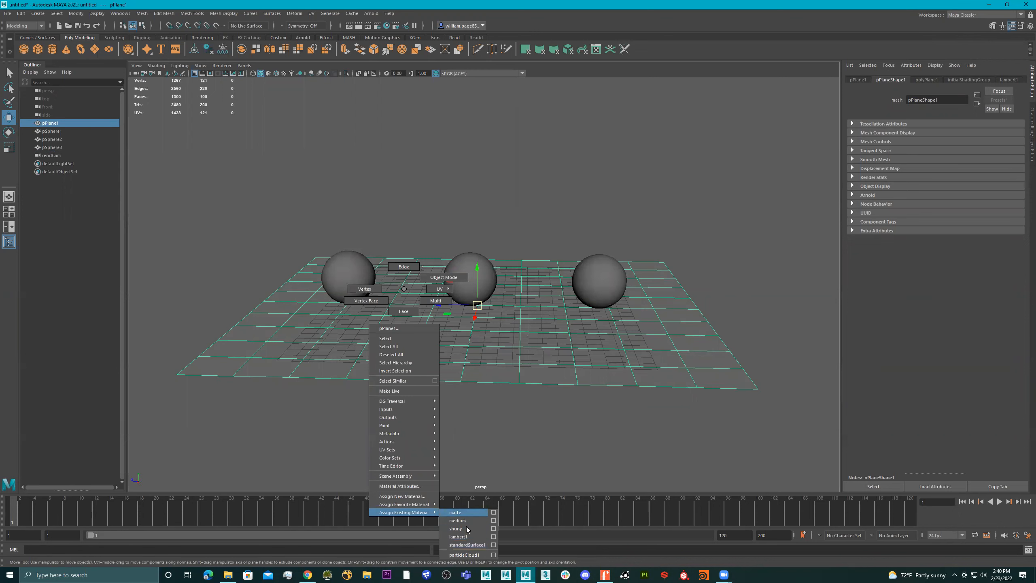
left_click(468, 545)
mouse_move(440, 376)
left_mouse_down("alt")
mouse_move(452, 390)
mouse_move(449, 359)
left_mouse_up("alt")
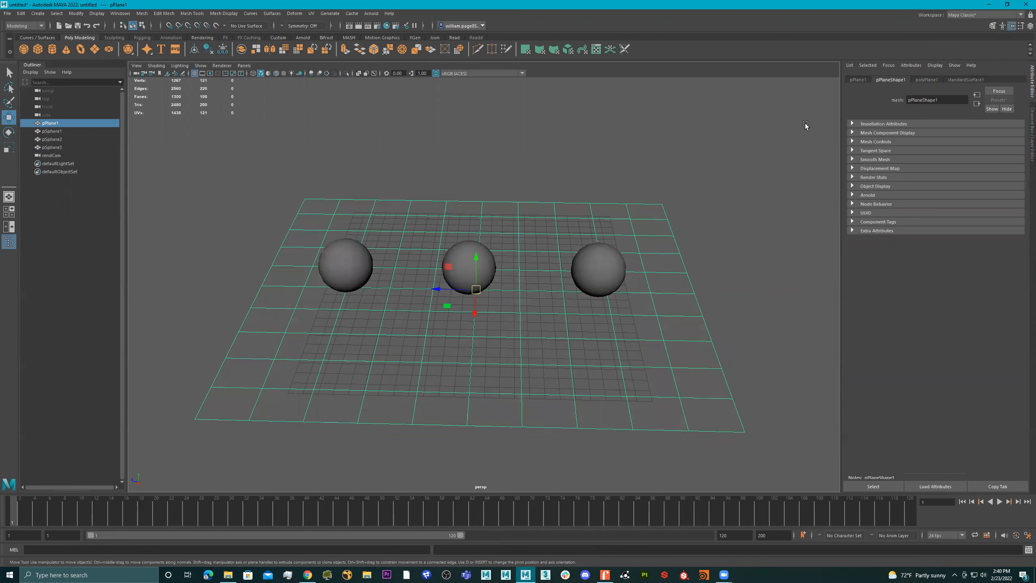
Try to rename the plane's standardSurface1 material, undoing the accidental deletion of the plane
left_click(969, 80)
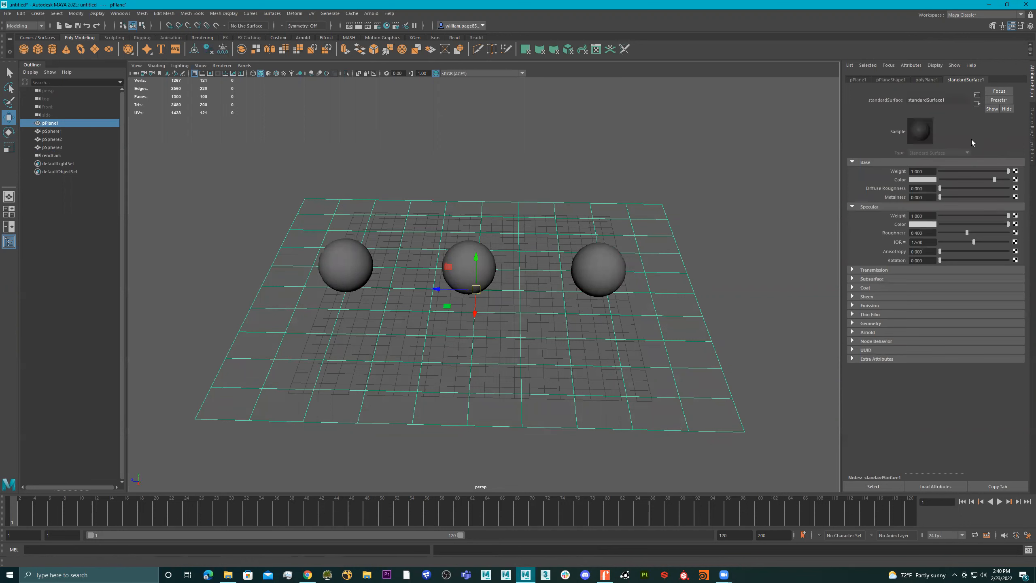
left_click(965, 171)
left_click_drag(999, 180, 1013, 180)
left_click_drag(636, 256, 652, 234, "alt")
right_click_drag(501, 256, 538, 247, "alt")
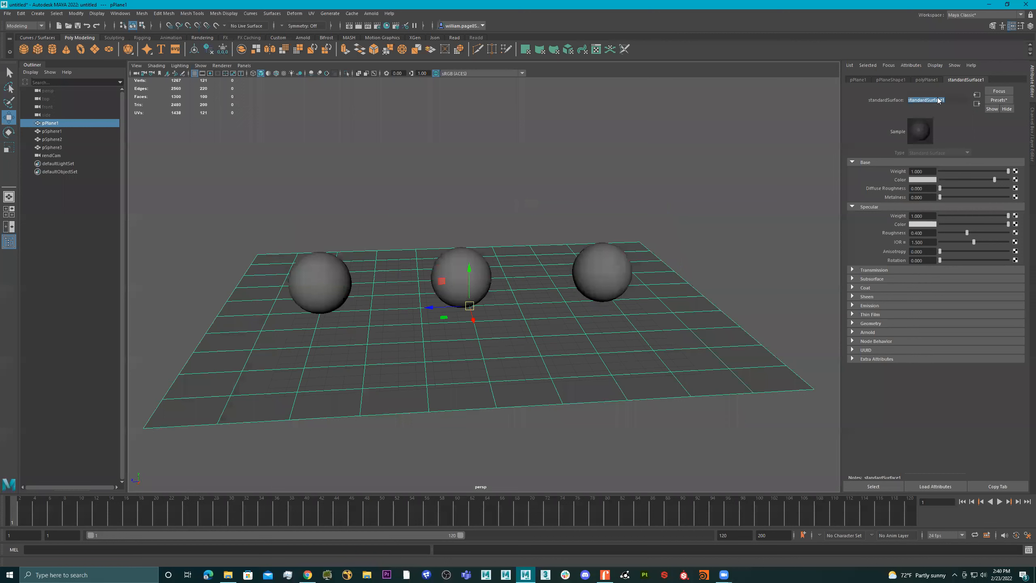
key("f")
key("BackSpace")
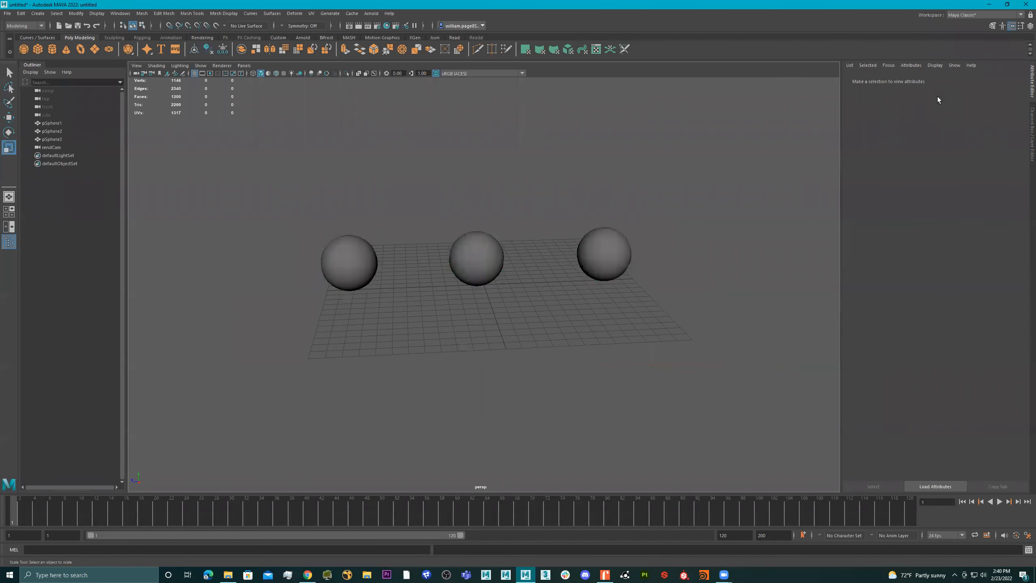
key("ctrl+z")
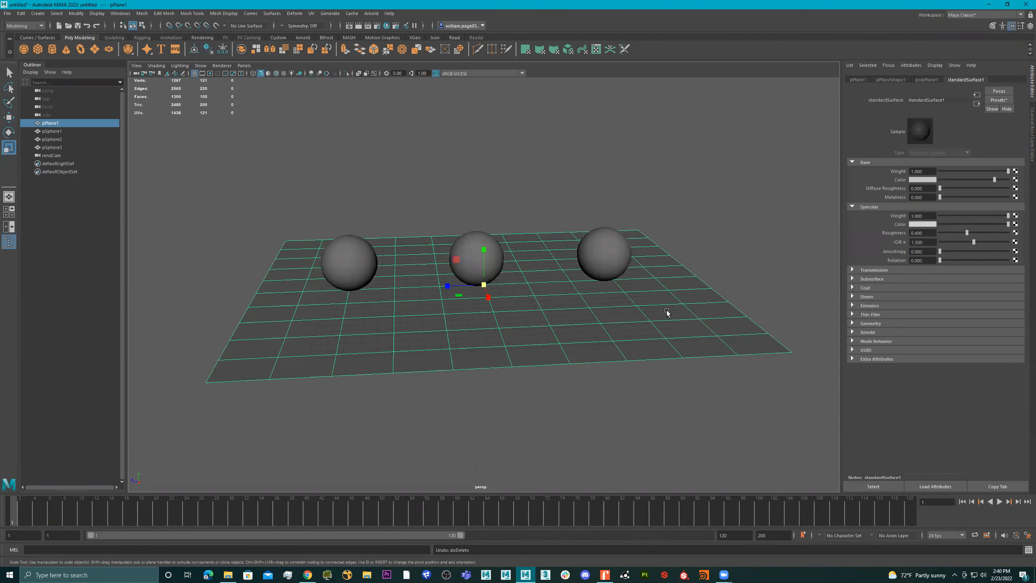
double_click(933, 100)
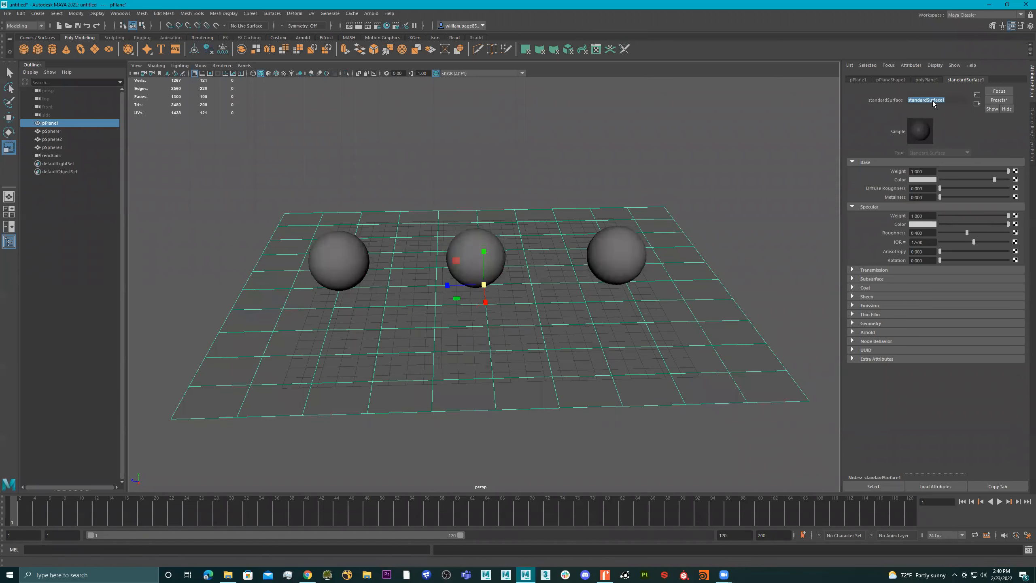
Assign a new Arnold aiStandardSurface material to the ground plane and name it floor
left_click_drag(766, 199, 731, 223, "alt")
left_click_drag(655, 267, 596, 272, "alt")
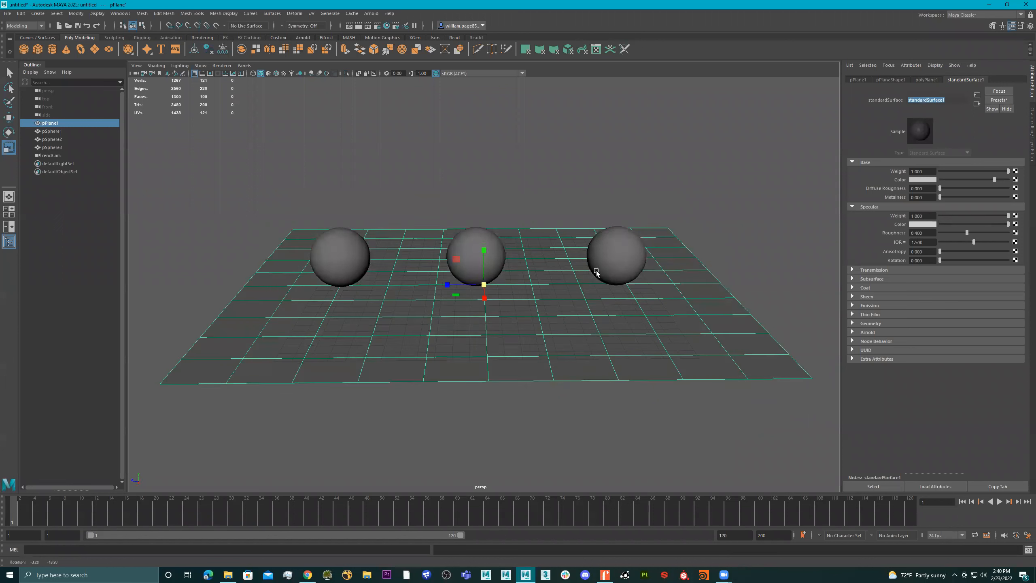
right_click(512, 237)
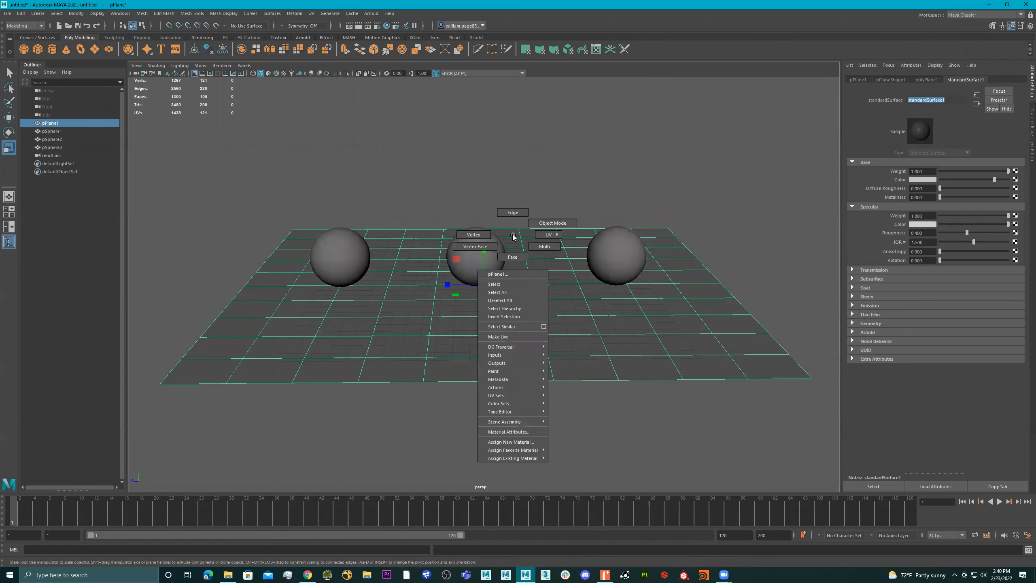
left_click(522, 442)
left_click(376, 256)
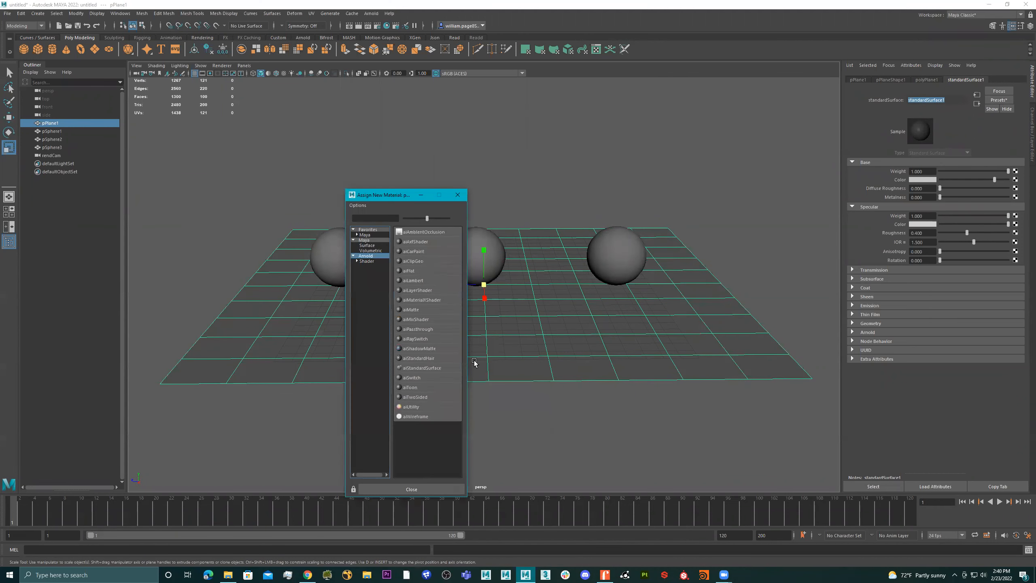
left_click(424, 369)
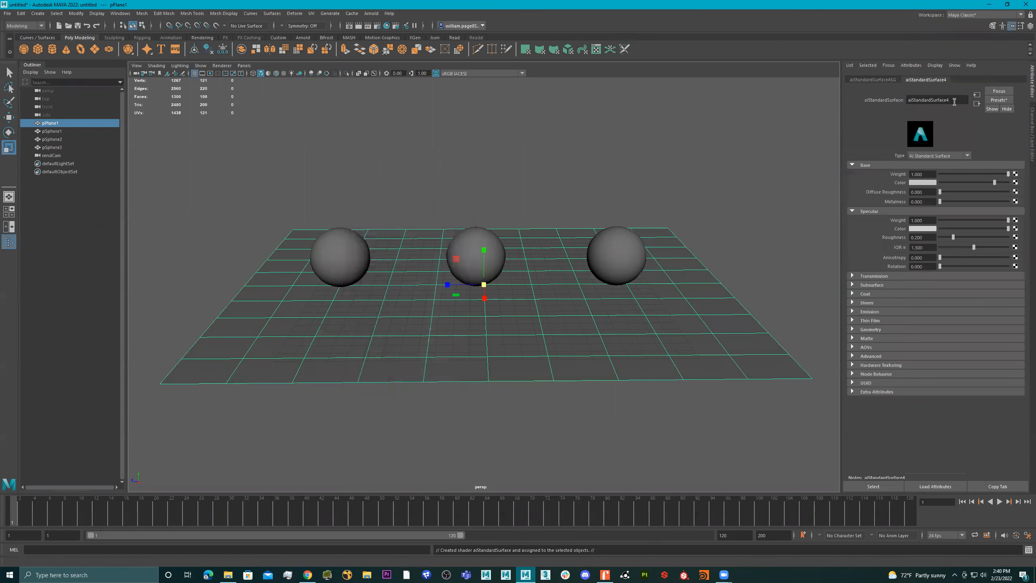
type("floor")
key("Return")
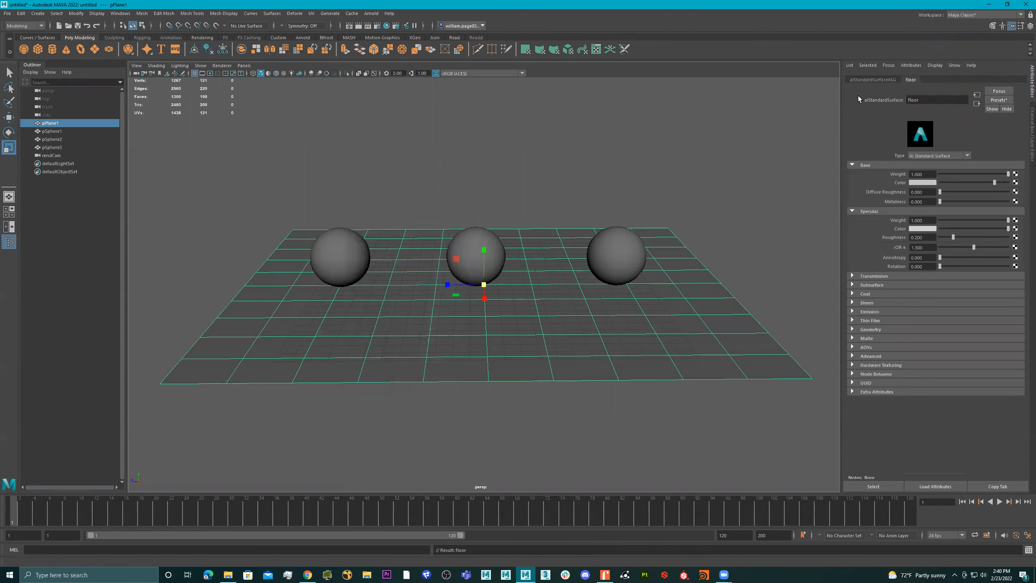
Darken the floor material's base color to a dark grey
left_click_drag(550, 183, 642, 183, "alt")
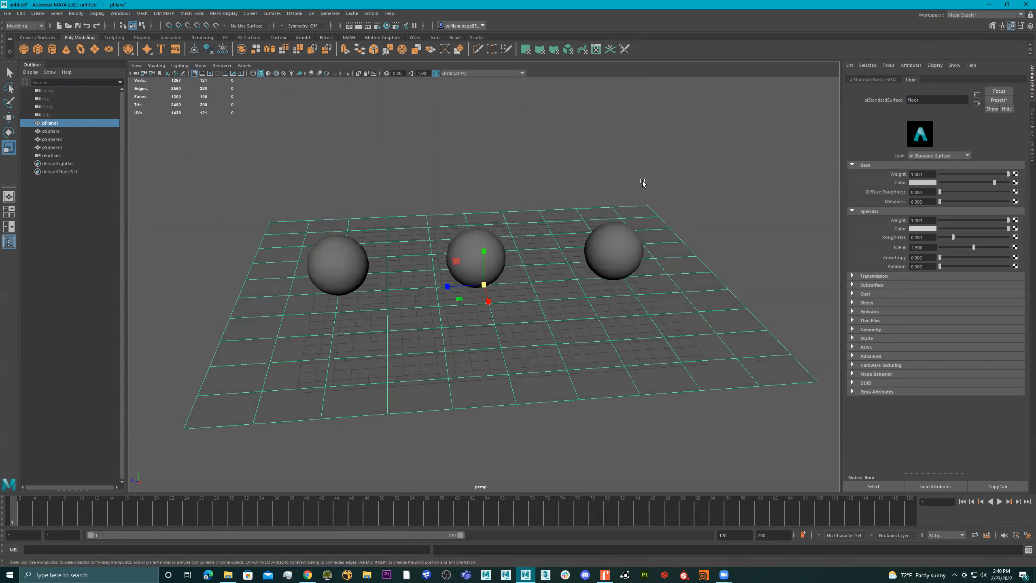
left_click(925, 183)
left_click(954, 226)
left_click_drag(695, 185, 449, 215, "alt")
Select the left-hand sphere in the scene
left_click(360, 252)
right_click_drag(386, 212, 442, 206, "alt")
left_click_drag(442, 206, 433, 196, "alt")
middle_click_drag(433, 196, 454, 201, "alt")
left_click_drag(453, 201, 507, 207, "alt")
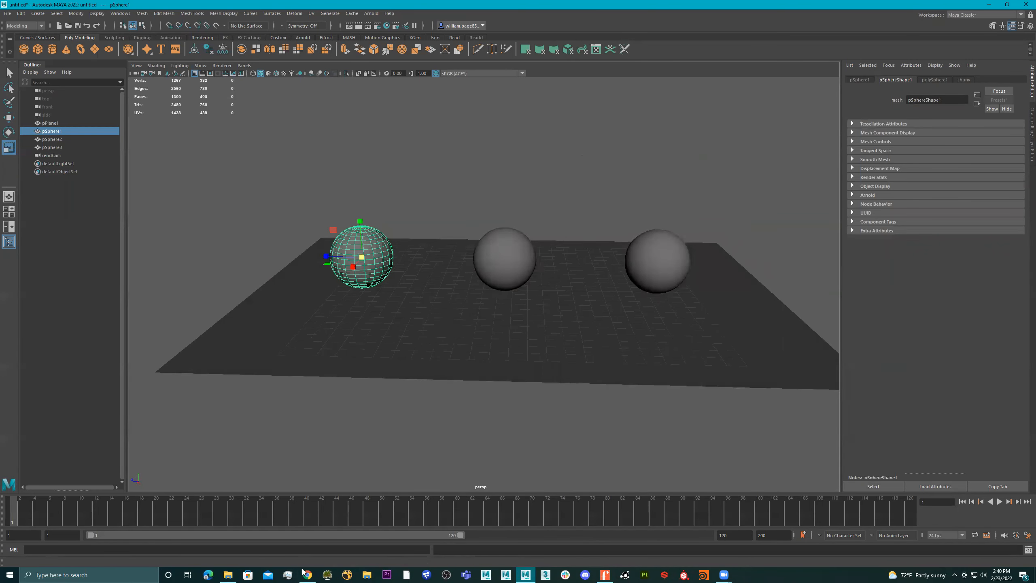
Switch to Chrome and search Google Images for "maya breakdown"
mouse_move(306, 574)
left_click(308, 545)
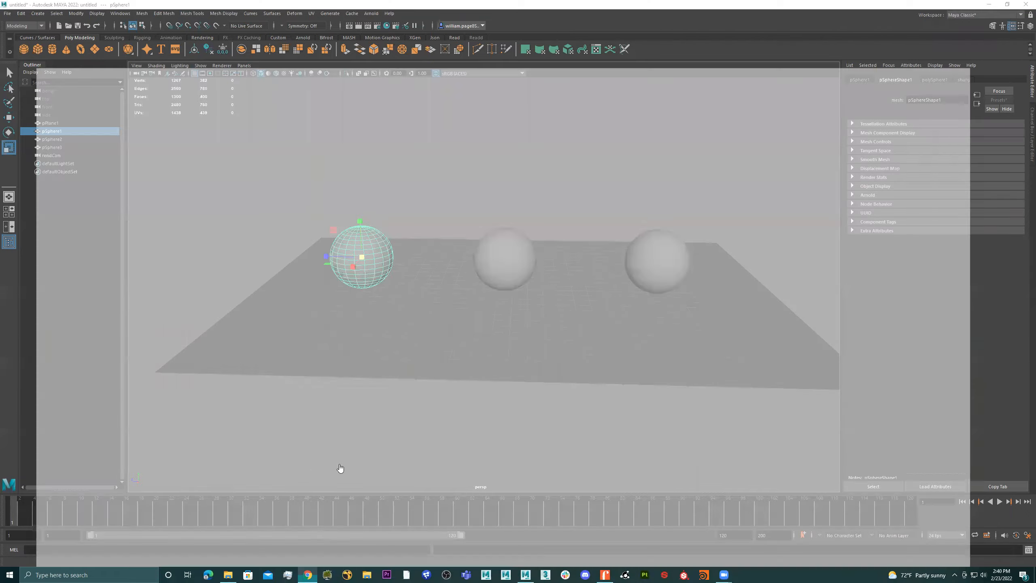
left_click_drag(136, 59, 89, 60)
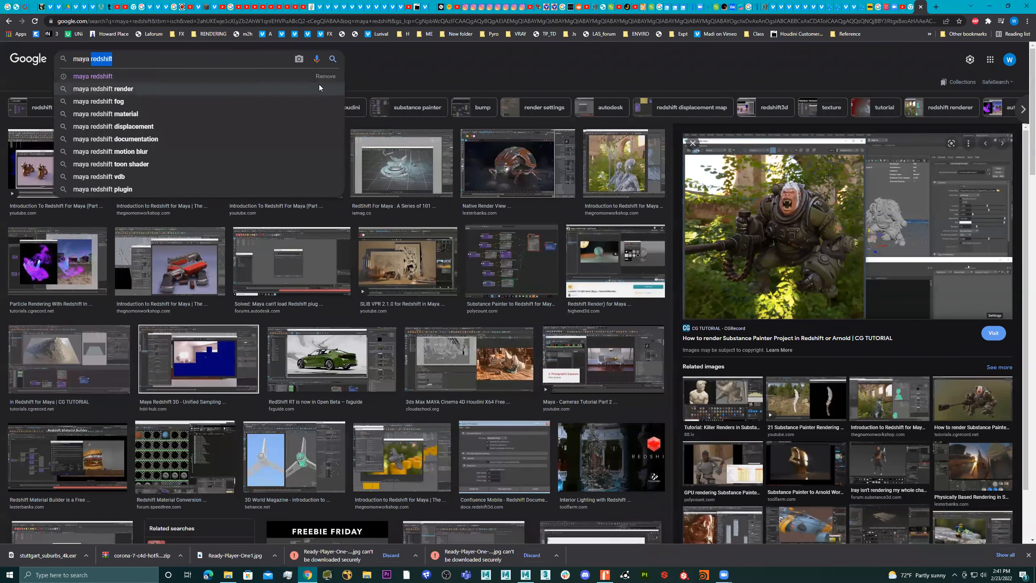
type("breakdown")
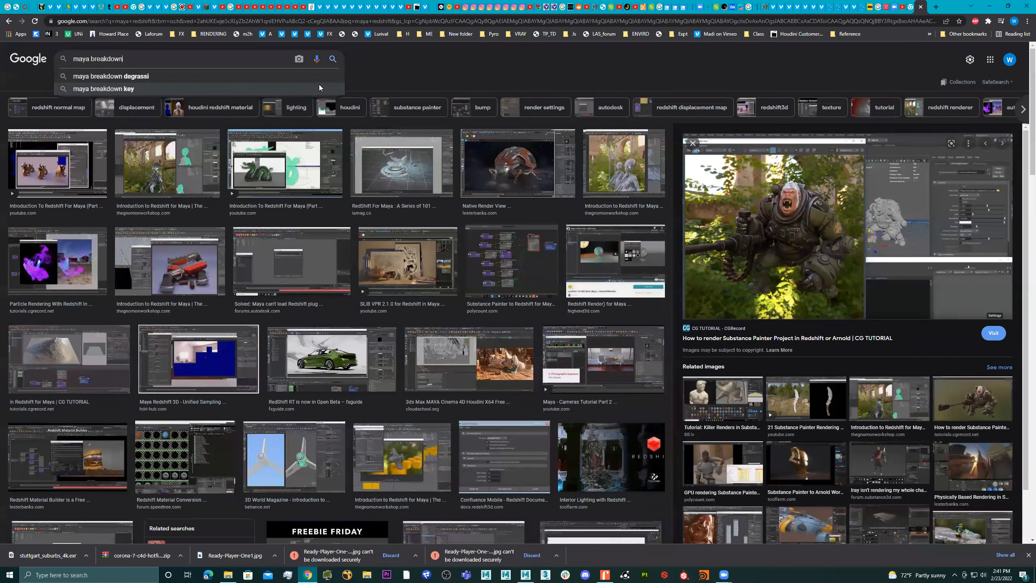
key("Return")
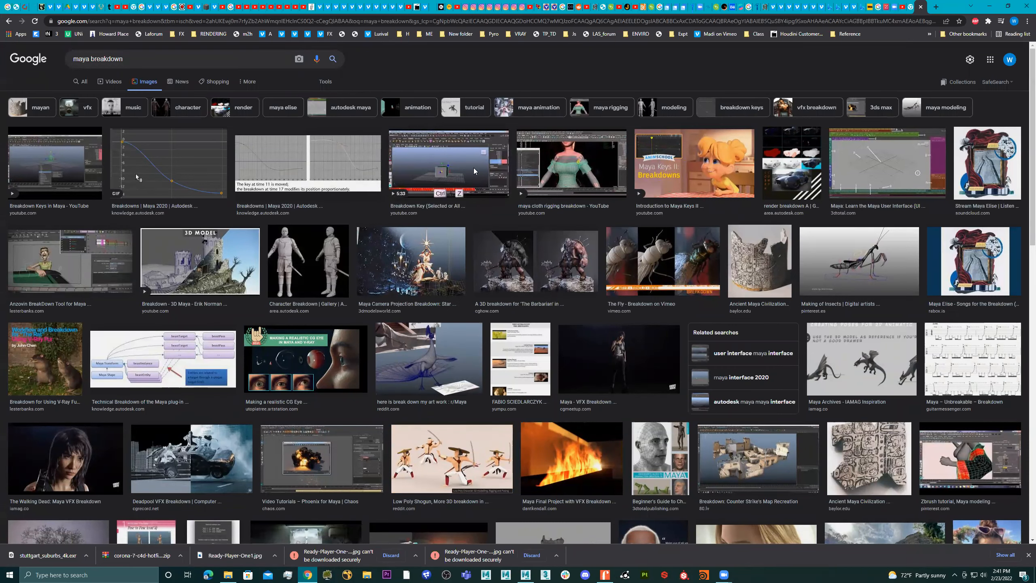
Browse the image results and open the CGMeetup page for Overkill's The Walking Dead: Maya VFX Breakdown
scroll(637, 206, "down", 6)
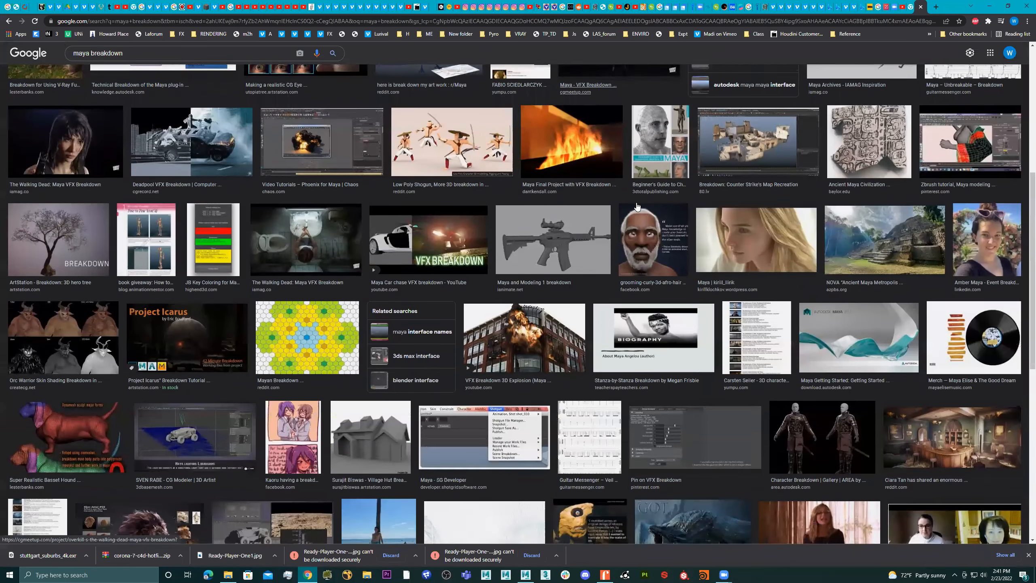
scroll(636, 206, "down", 3)
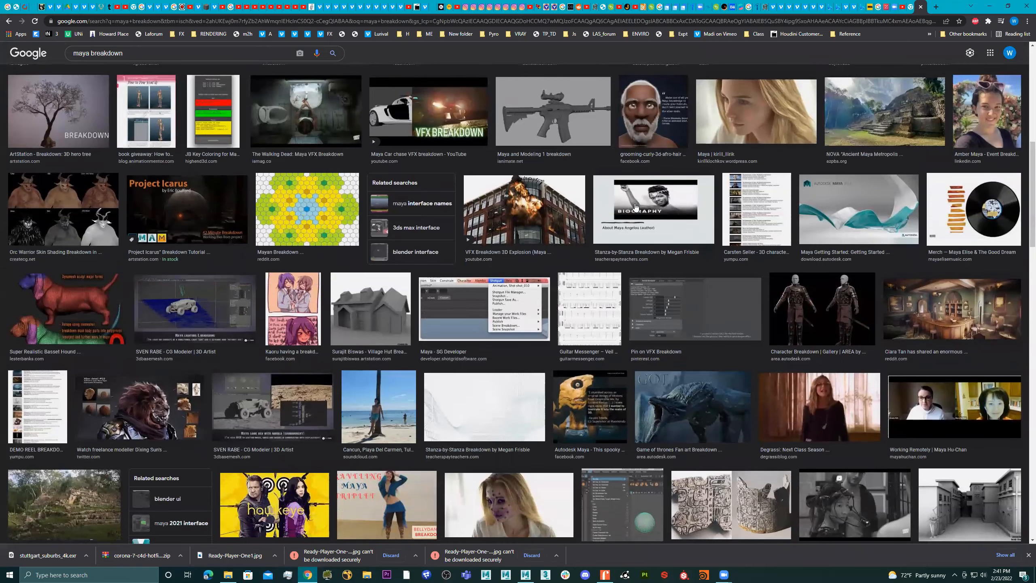
scroll(635, 207, "down", 4)
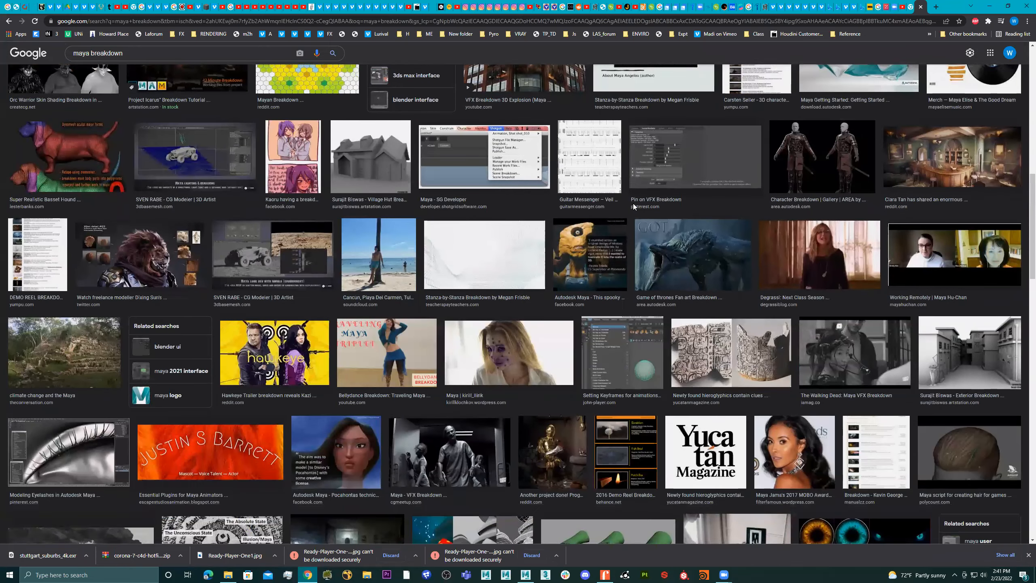
scroll(633, 203, "down", 2)
left_click(422, 365)
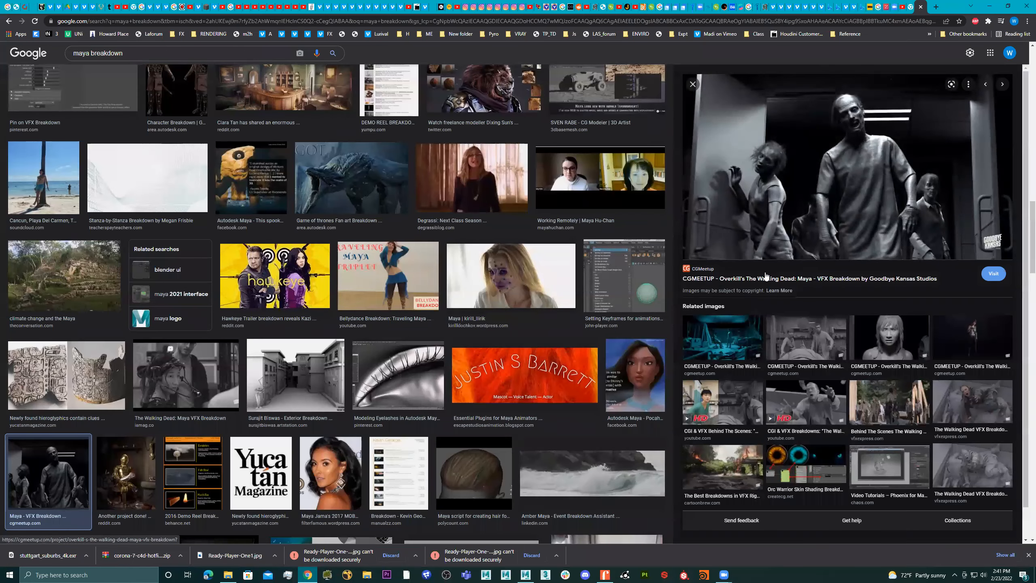
left_click(763, 279)
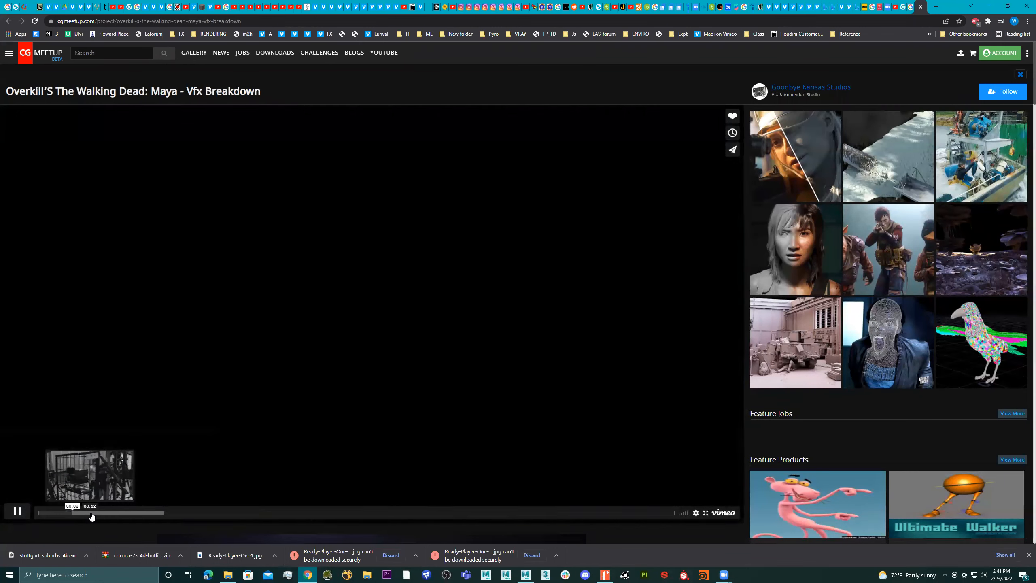
Skip ahead through the breakdown video to the shaded diner interior shot at about 0:42
left_click(92, 517)
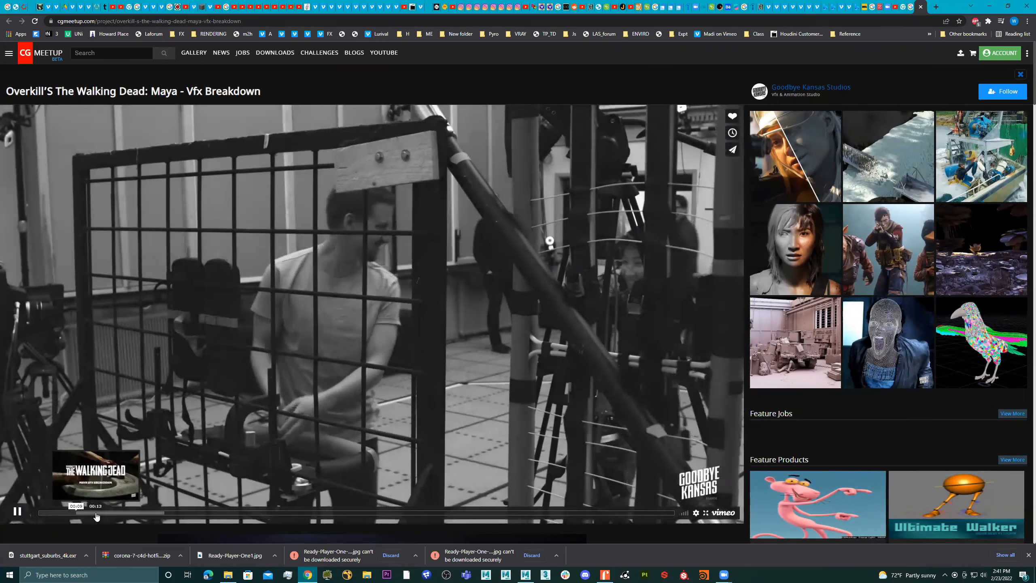
left_click(127, 515)
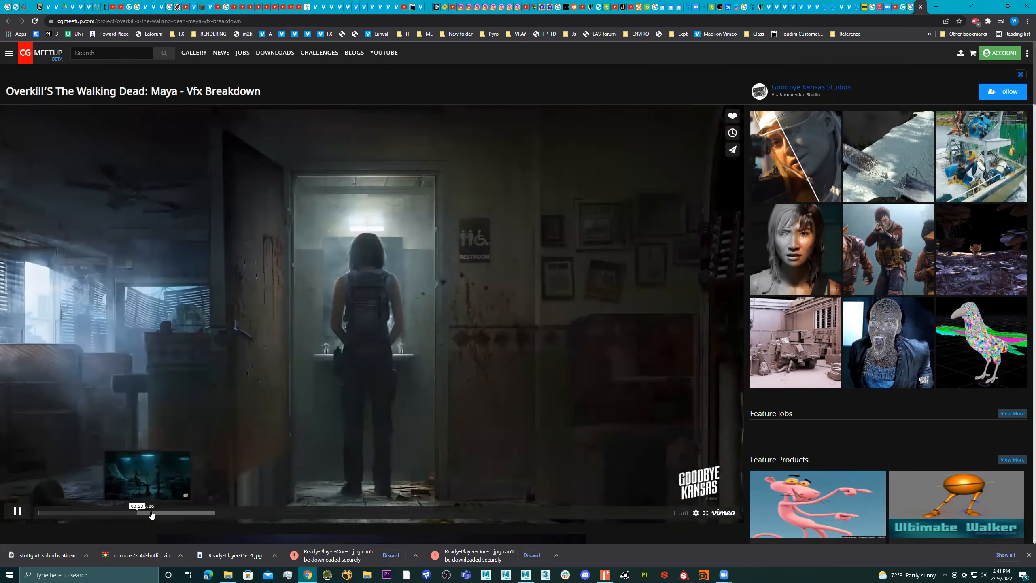
left_click(150, 515)
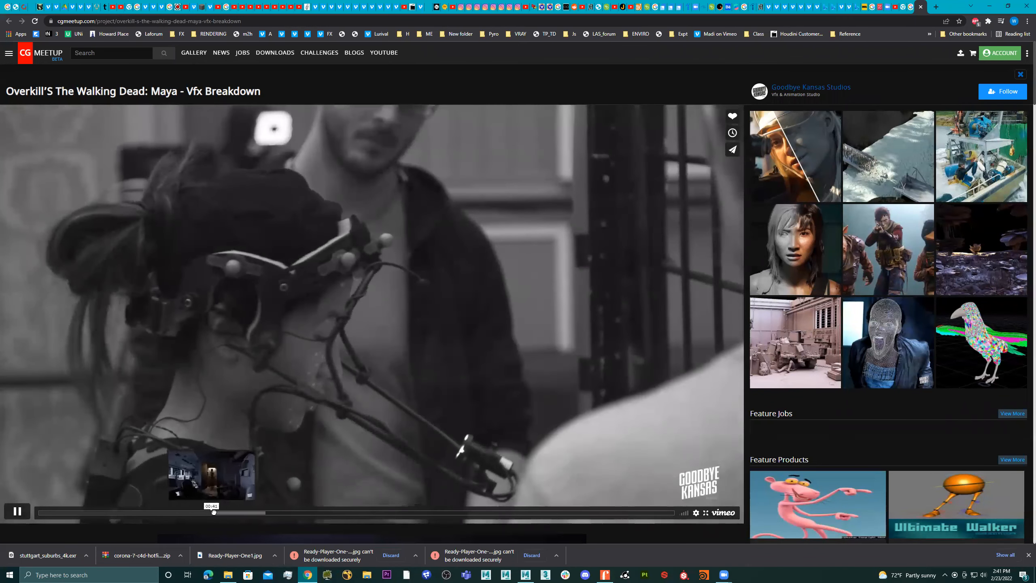
left_click(213, 515)
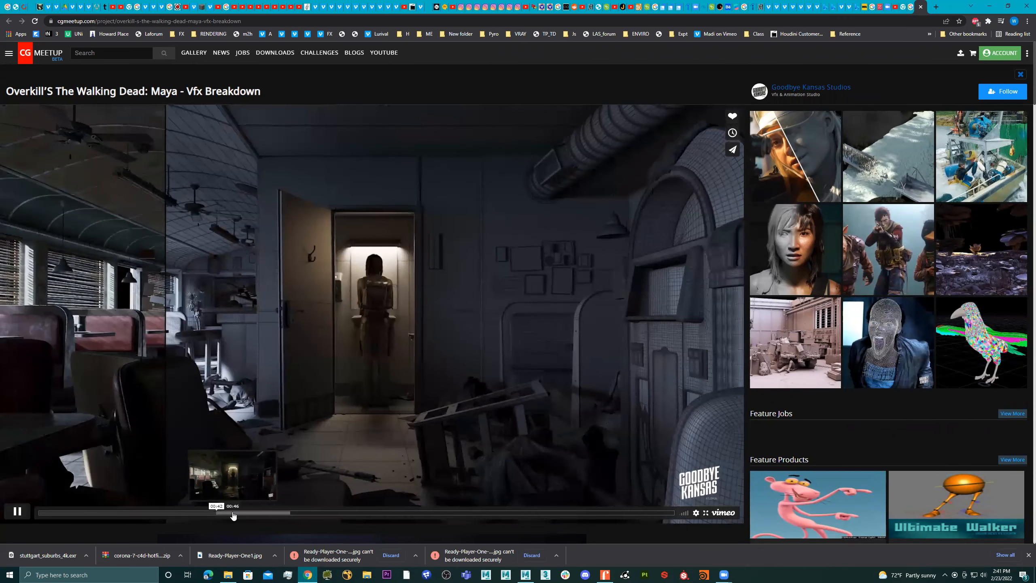
left_click(213, 515)
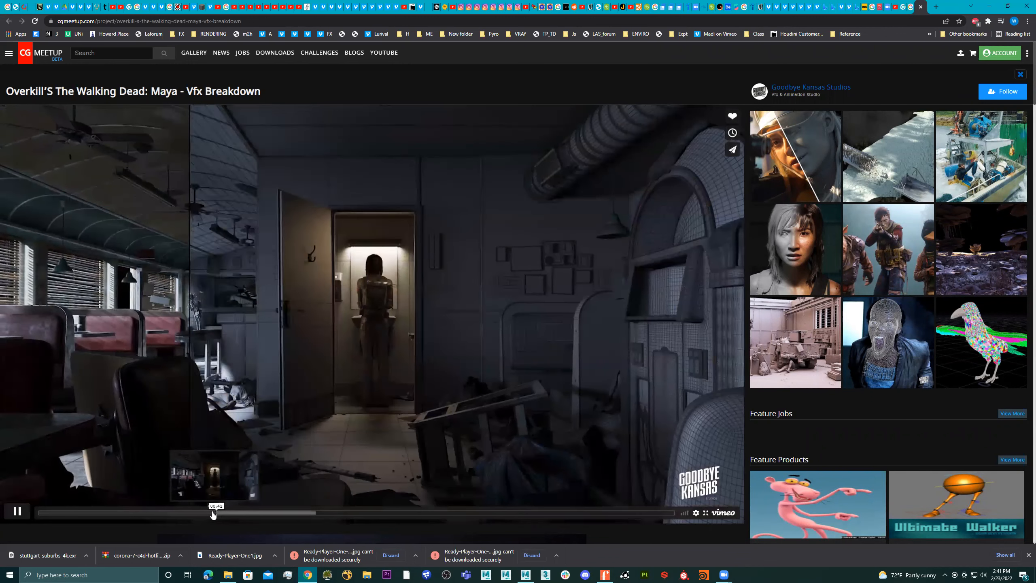
Pause the breakdown video on the shaded diner interior shot to study it, and resume playback
left_click(233, 419)
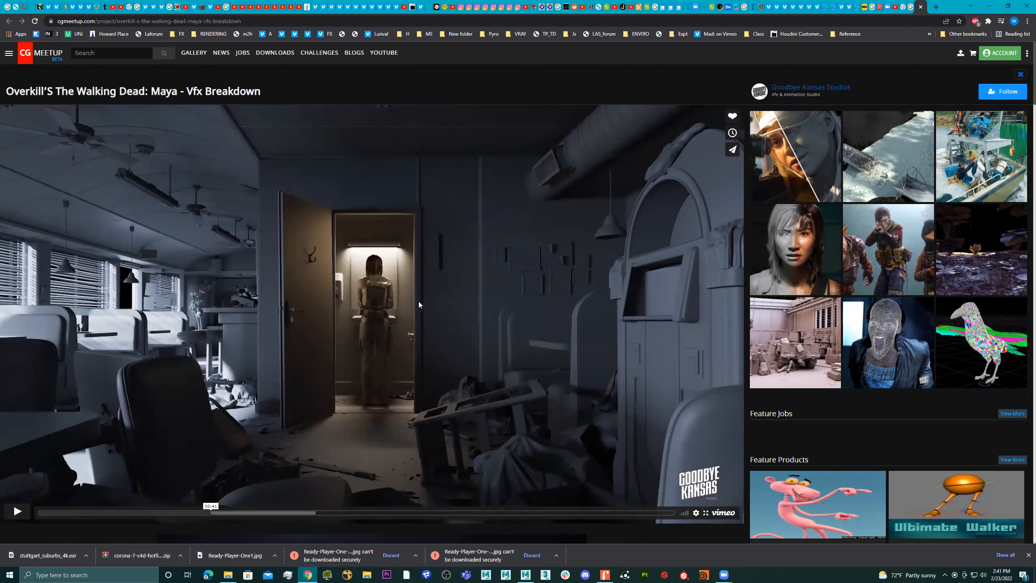
left_click(17, 511)
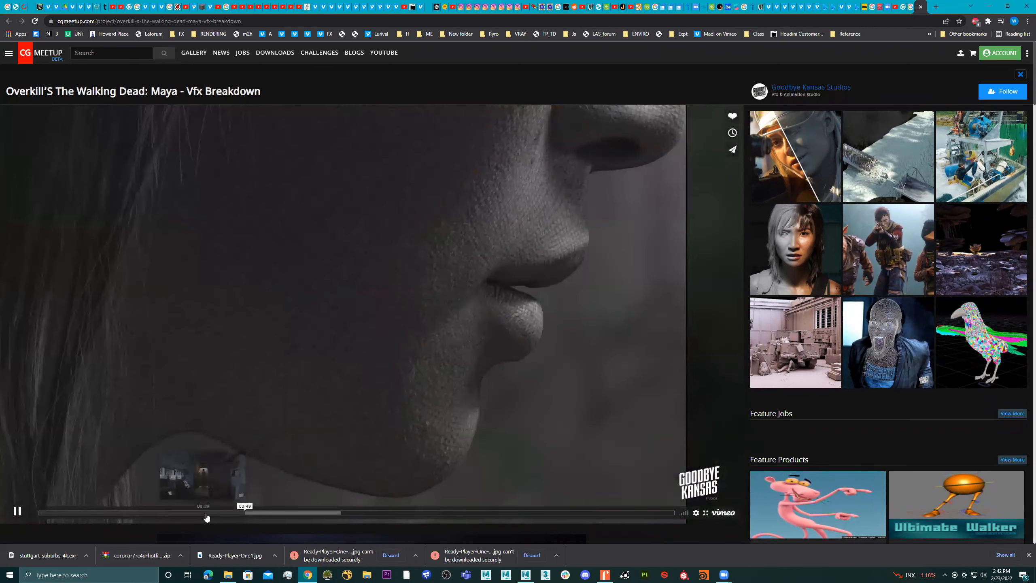
left_click(209, 513)
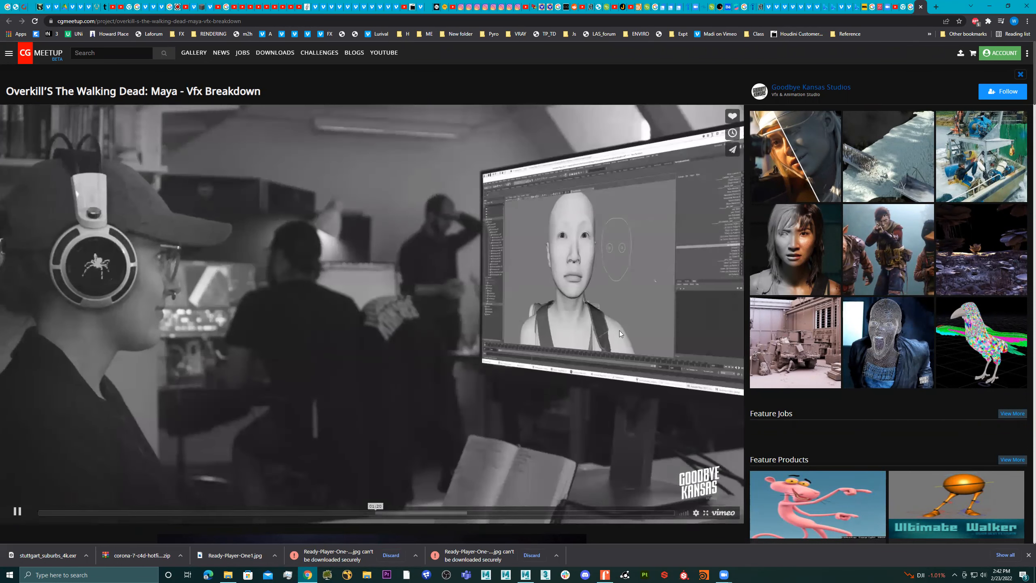
Skip through the rest of the breakdown video, past the studio and motion-capture comparison shots, to its end
left_click(395, 513)
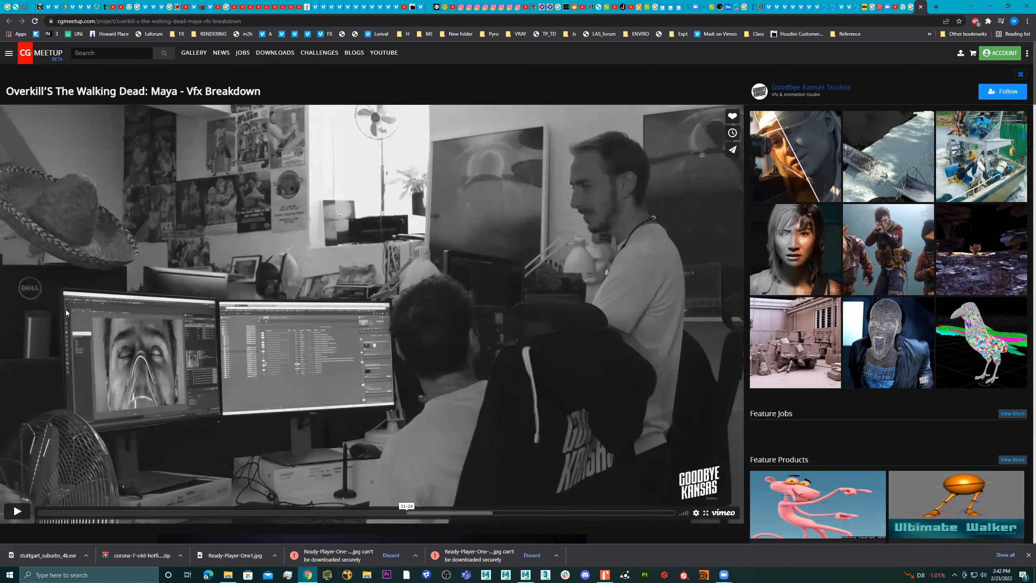
left_click(426, 513)
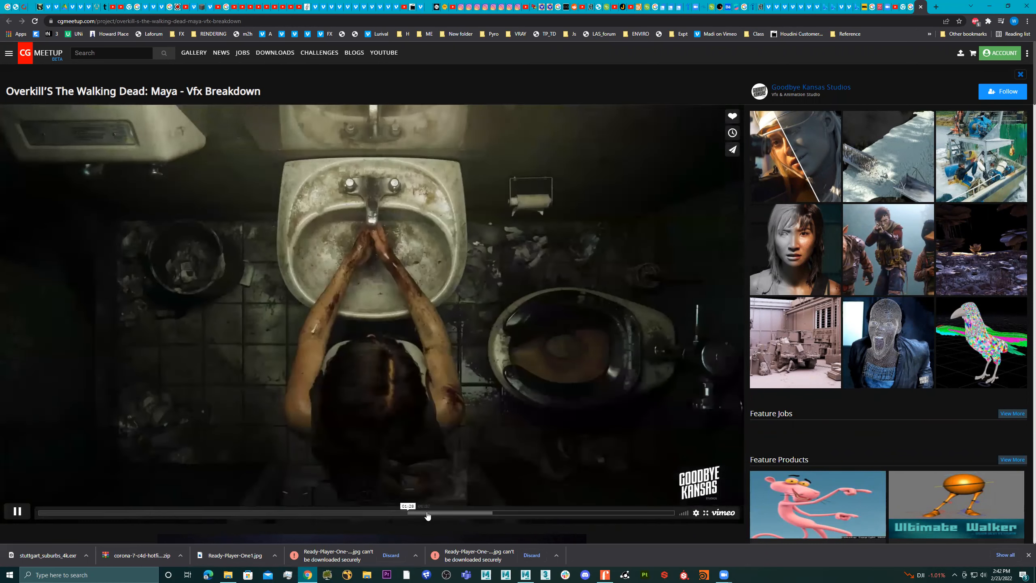
left_click(457, 513)
left_click(475, 514)
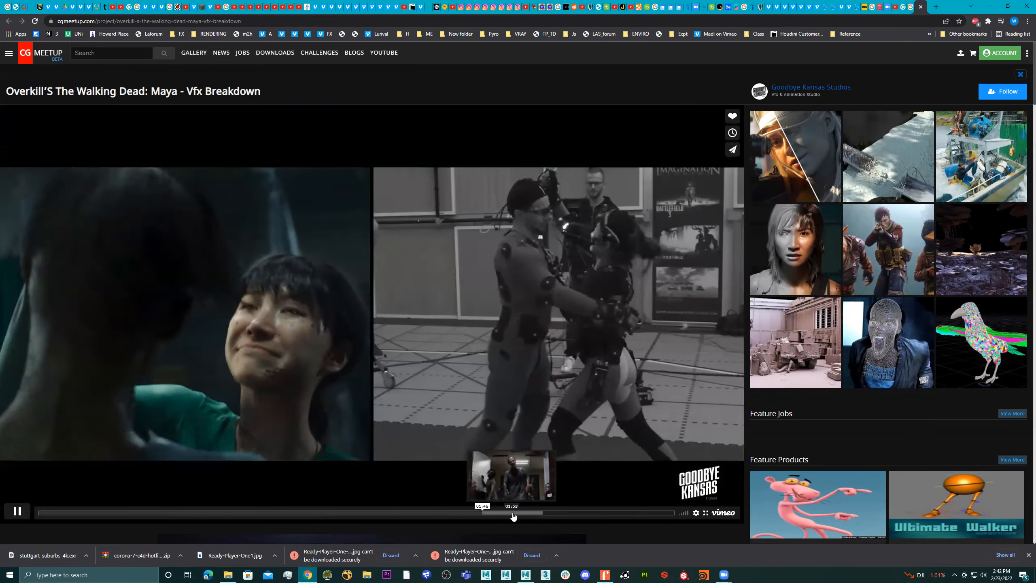
left_click(542, 514)
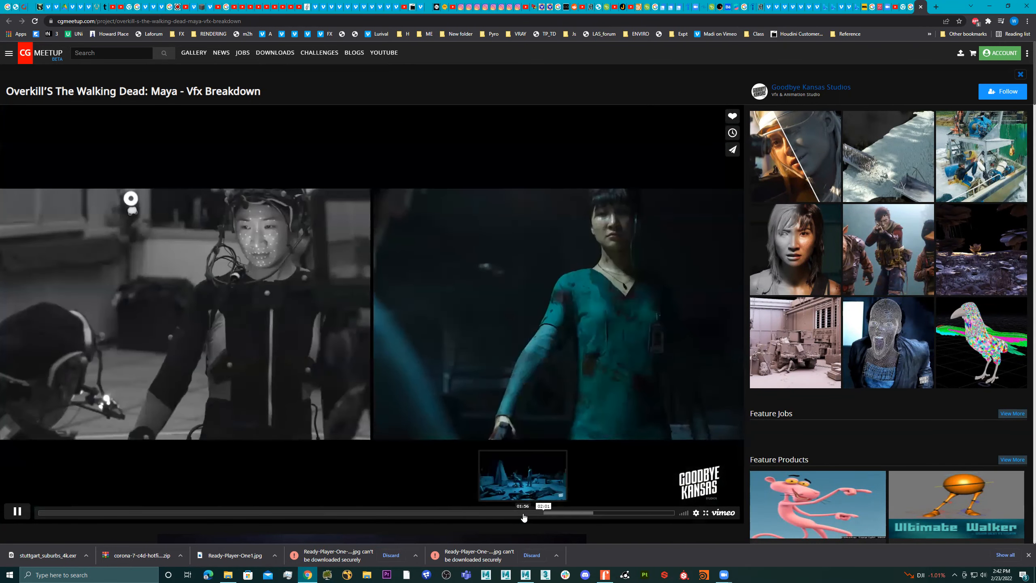
left_click(523, 515)
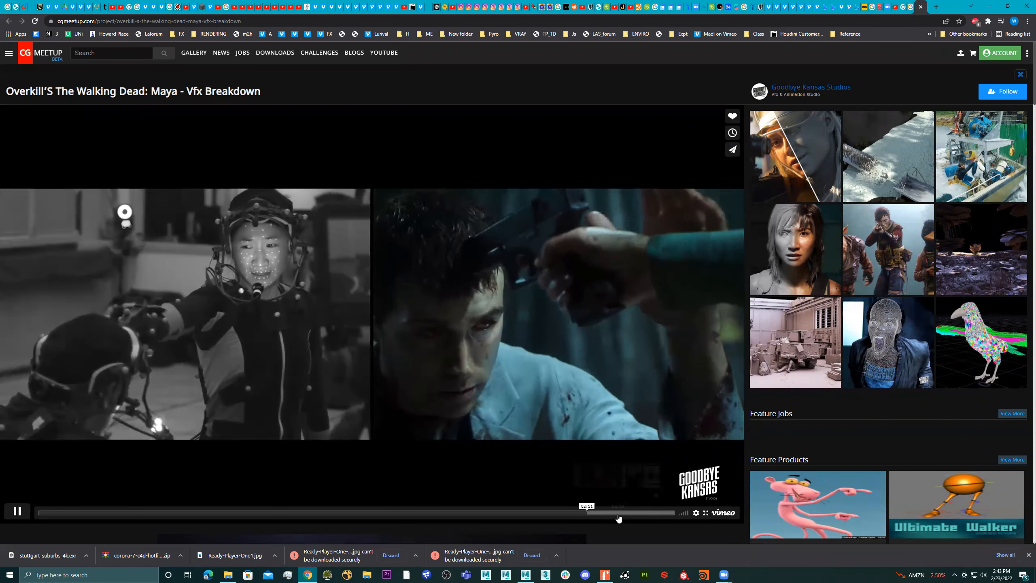
left_click(652, 513)
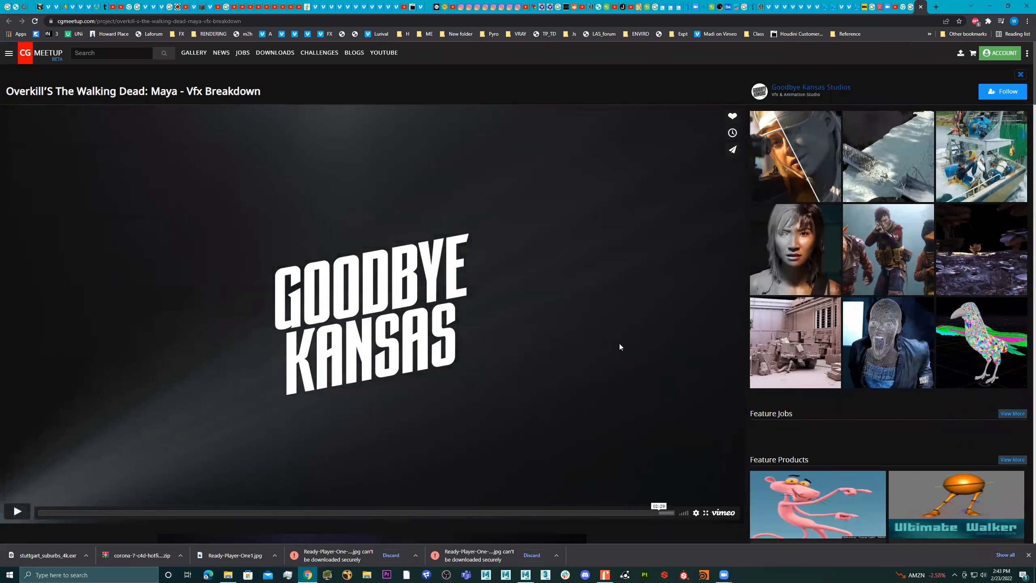
Switch back to Maya and view the three spheres on the floor from a front angle
left_click(989, 6)
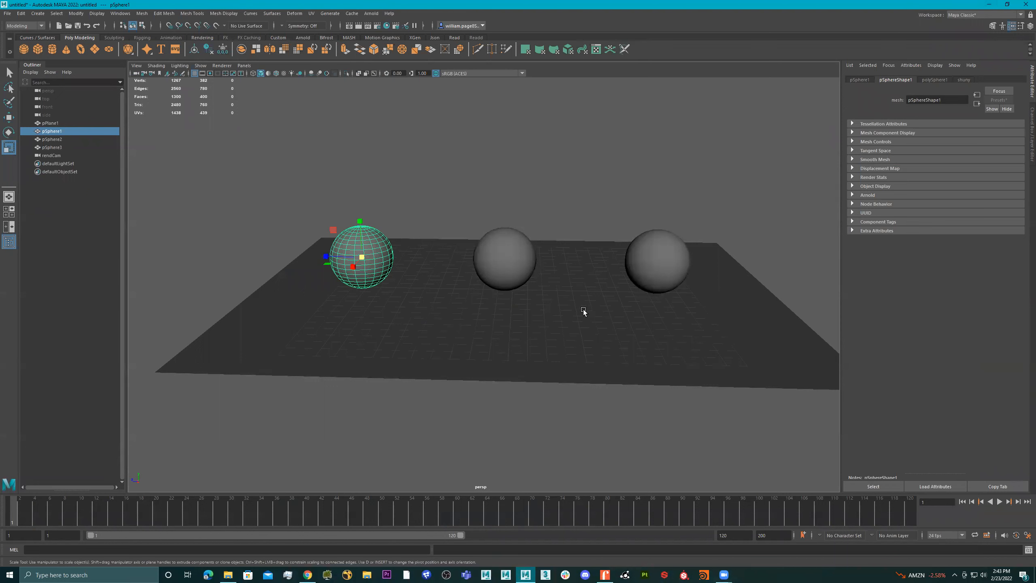
left_click_drag(568, 305, 696, 206, "alt")
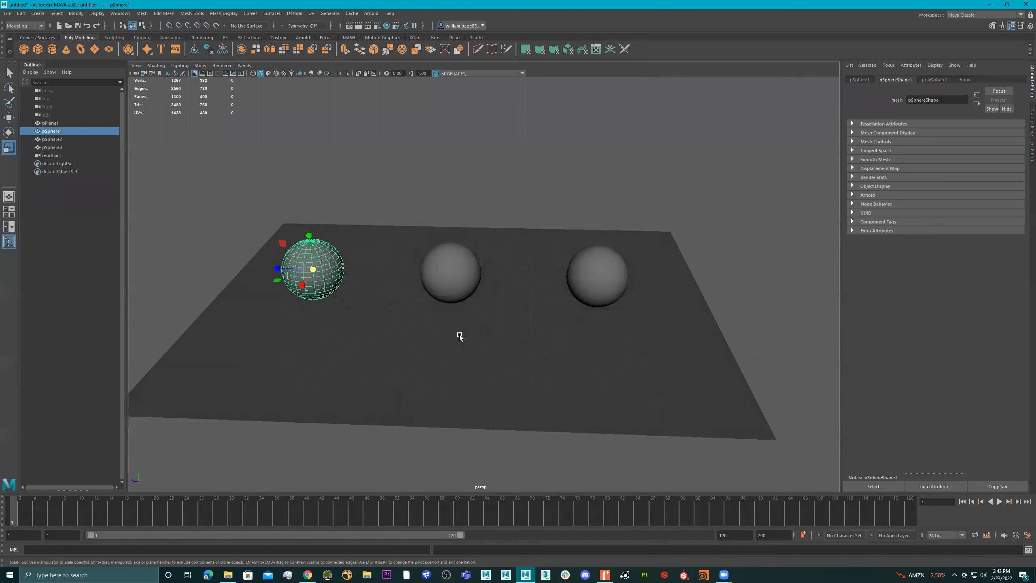
left_click(480, 319)
left_click_drag(480, 320, 399, 299, "alt")
left_click(313, 268)
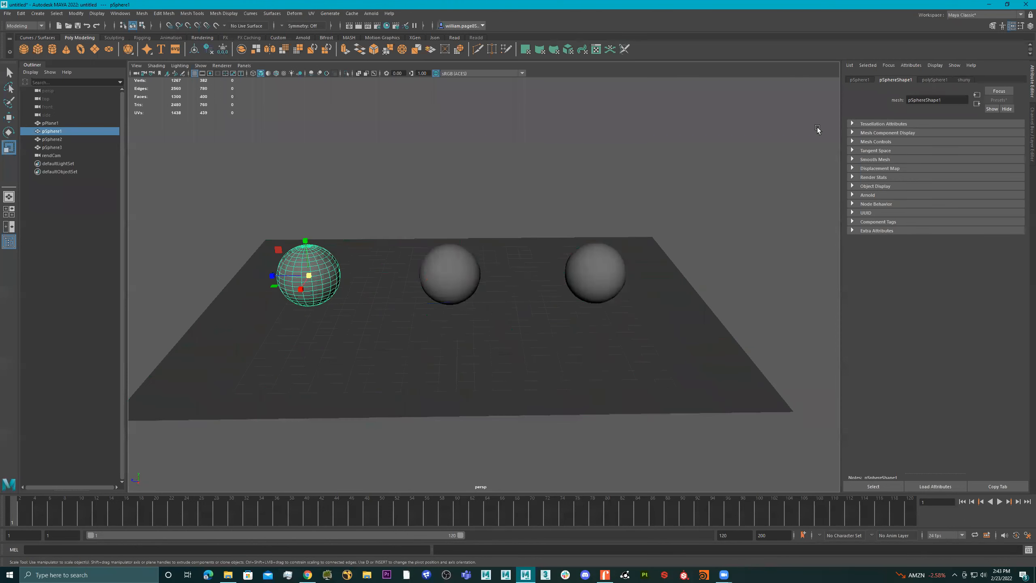
right_click(308, 274)
Select the middle sphere and examine its transform, shape and "medium" material attributes
left_click(448, 270)
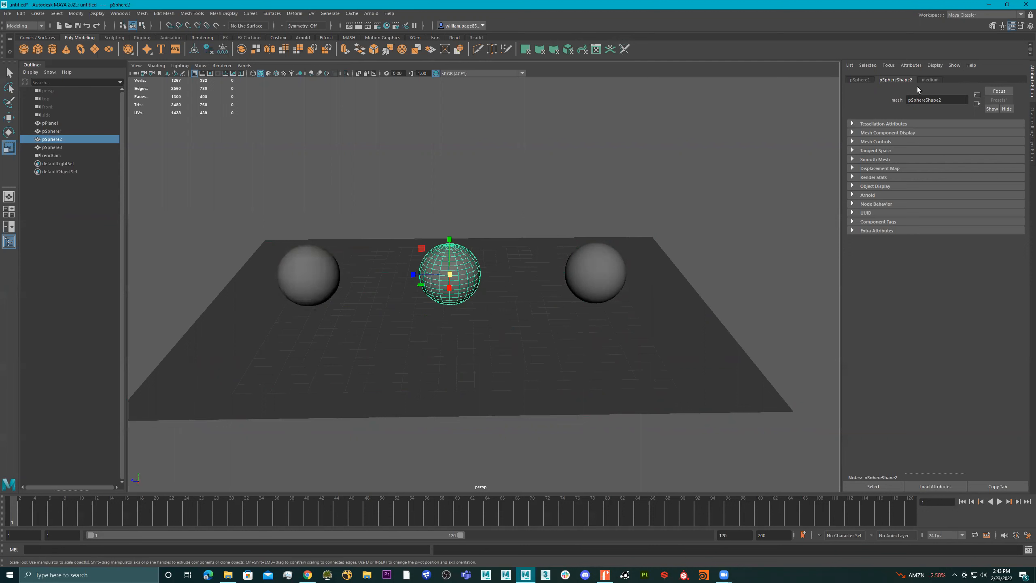
left_click(867, 82)
left_click(895, 81)
left_click(927, 81)
left_click(897, 80)
left_click(867, 81)
left_click(896, 80)
left_click(930, 80)
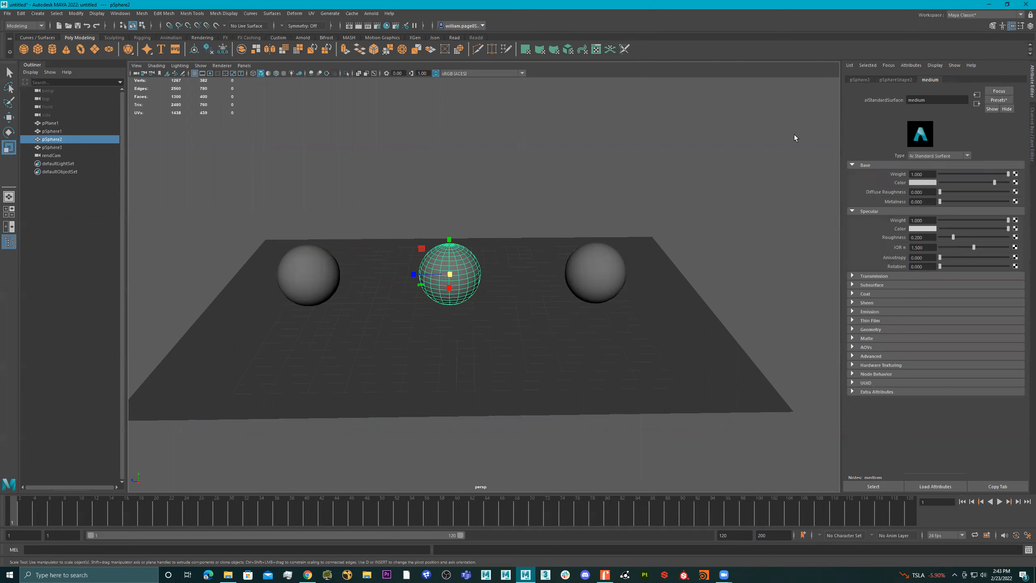
right_click(449, 274)
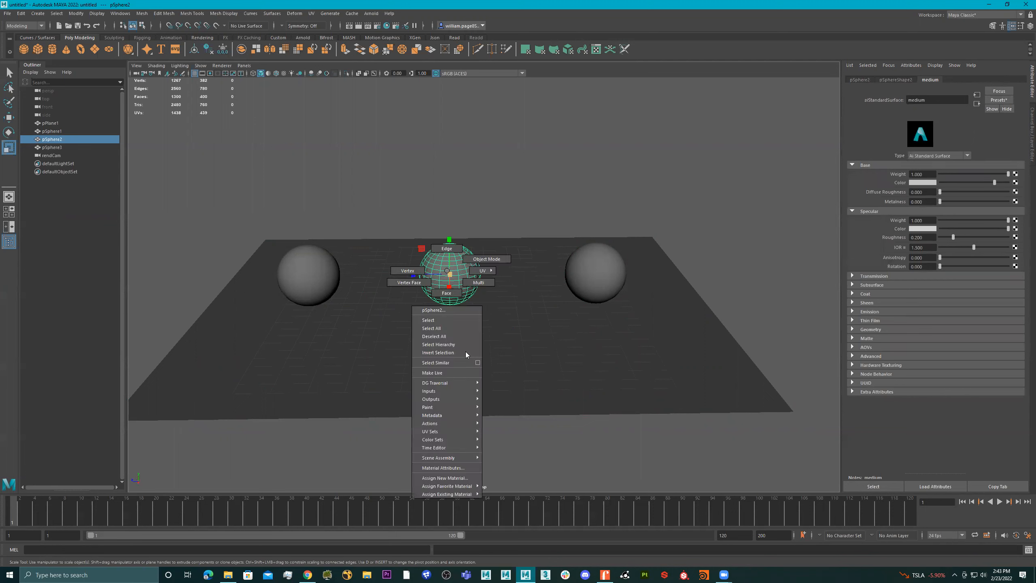
left_click(450, 470)
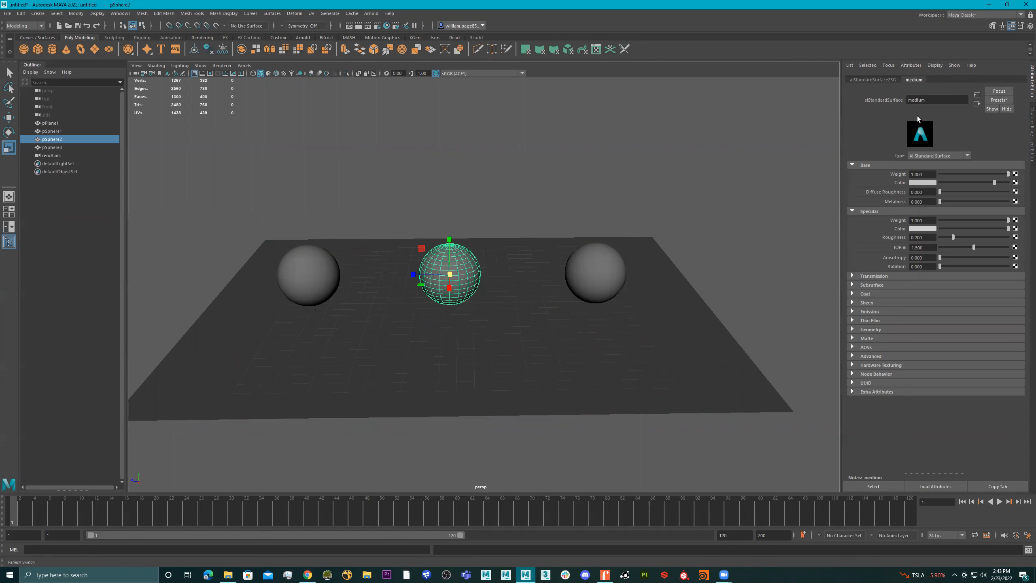
Inspect the right-hand sphere's matte material and transform attributes, and check the floor plane's transform
left_click(605, 277)
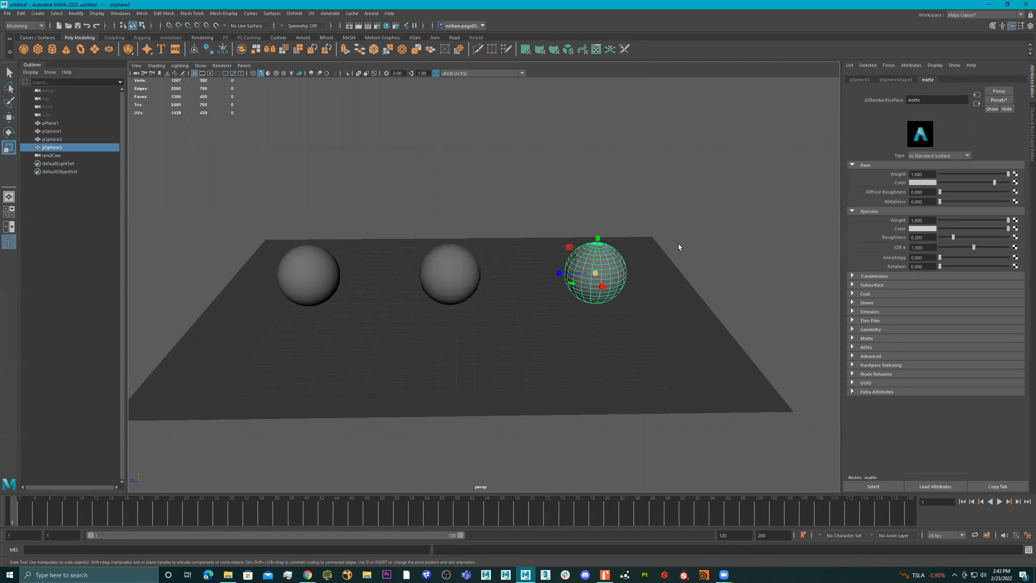
left_click(861, 81)
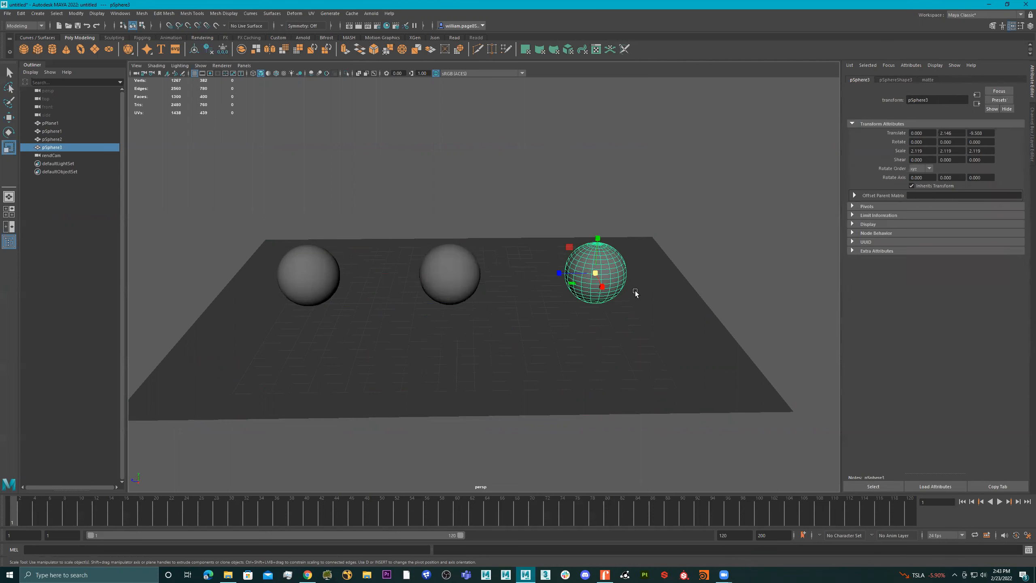
left_click(446, 279)
left_click(407, 270)
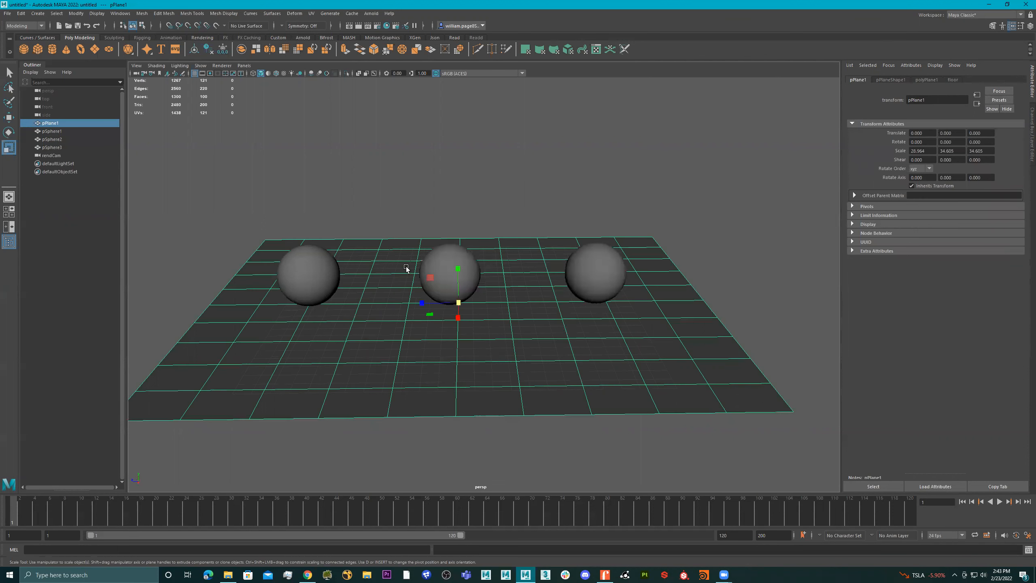
right_click_drag(364, 272, 381, 469)
left_click_drag(454, 286, 379, 275, "alt")
Set the base color of the left-hand sphere's Ai Standard Surface material to red
left_click(325, 270)
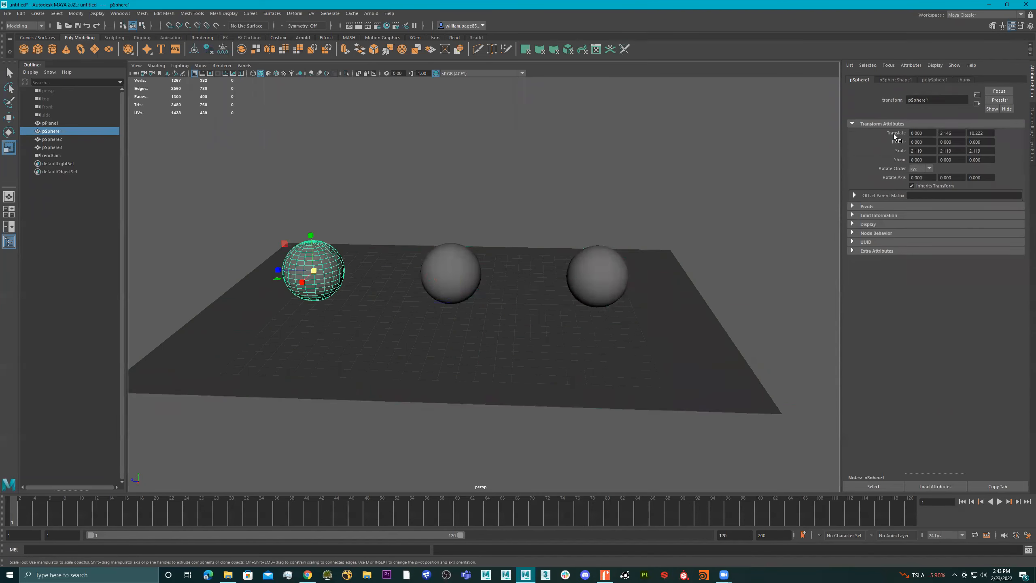
left_click(974, 80)
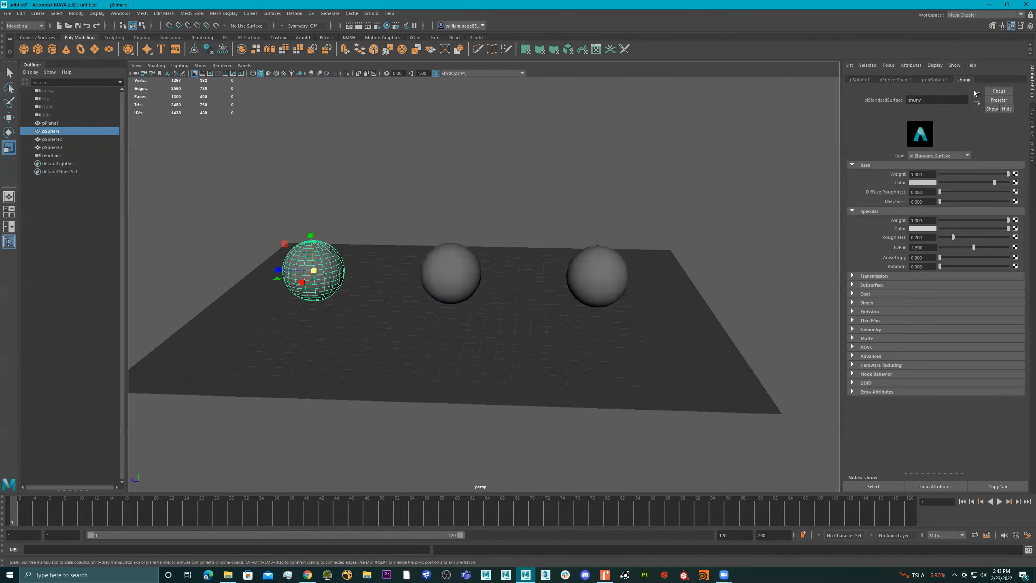
left_click(921, 183)
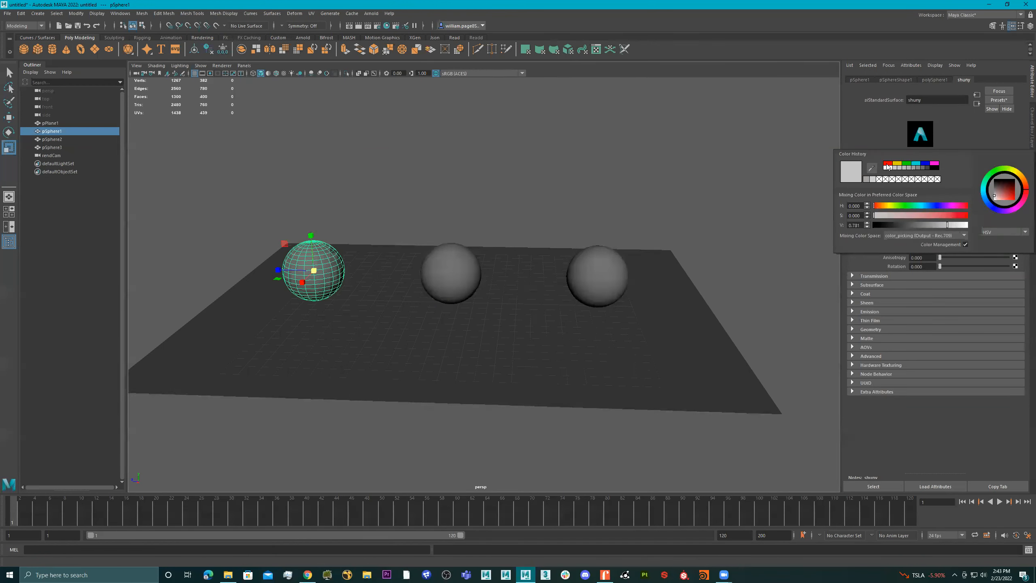
left_click(888, 164)
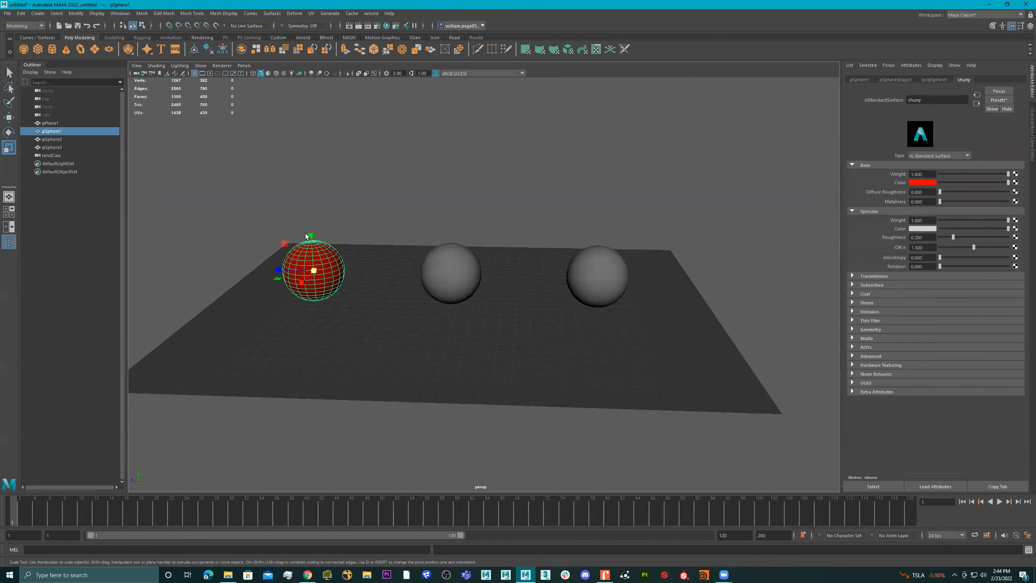
Examine the red sphere up close together with the base and specular attributes of its material
right_click_drag(315, 241, 504, 245, "alt")
left_click_drag(505, 245, 542, 242, "alt")
middle_click_drag(411, 236, 618, 216, "alt")
left_click_drag(508, 240, 450, 228, "alt")
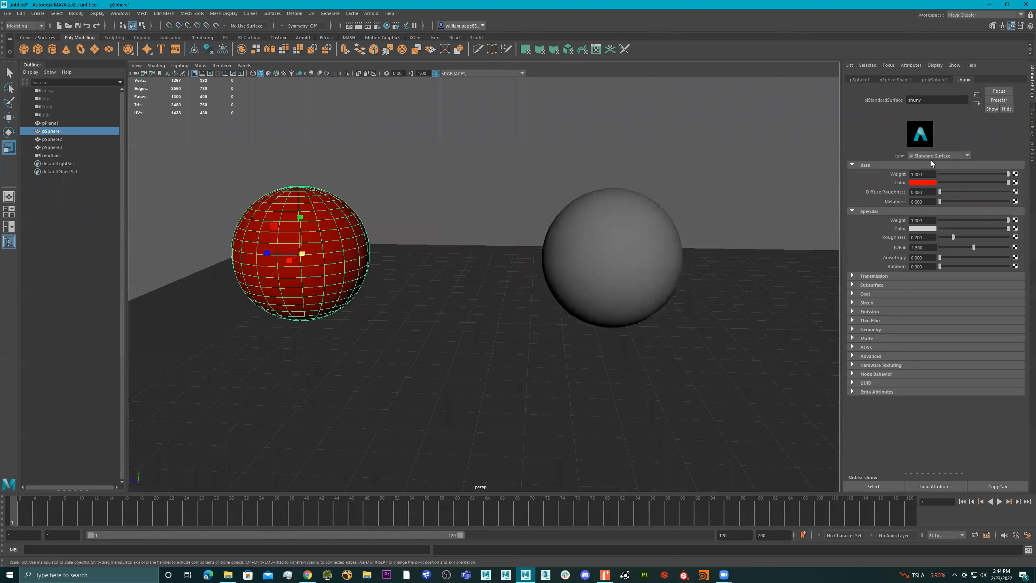
left_click_drag(941, 202, 1011, 202)
left_click_drag(950, 208, 852, 211)
left_click_drag(343, 236, 449, 237, "alt")
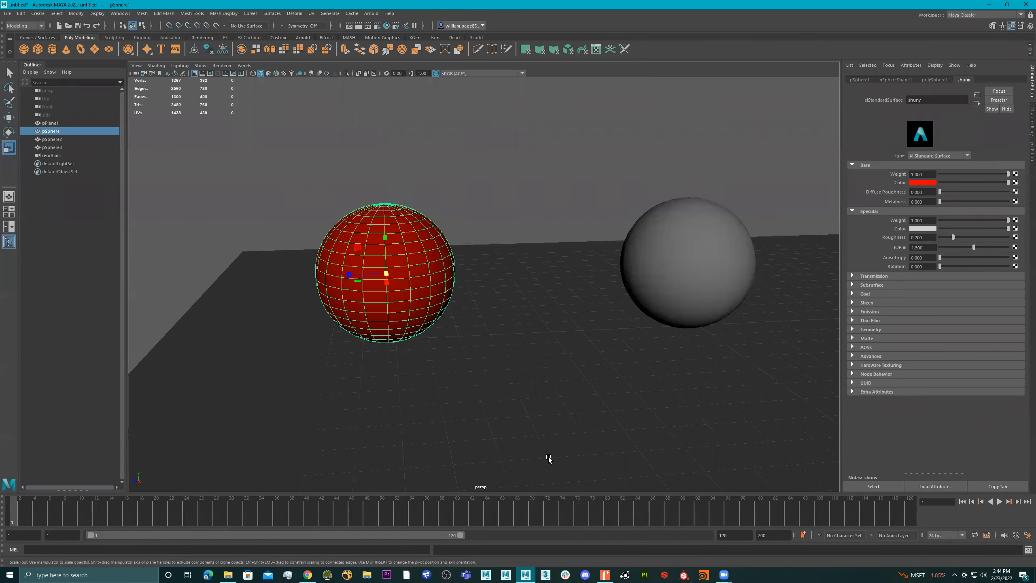
Switch to Chrome and search Google Images for "specular" in a new tab
left_click(308, 575)
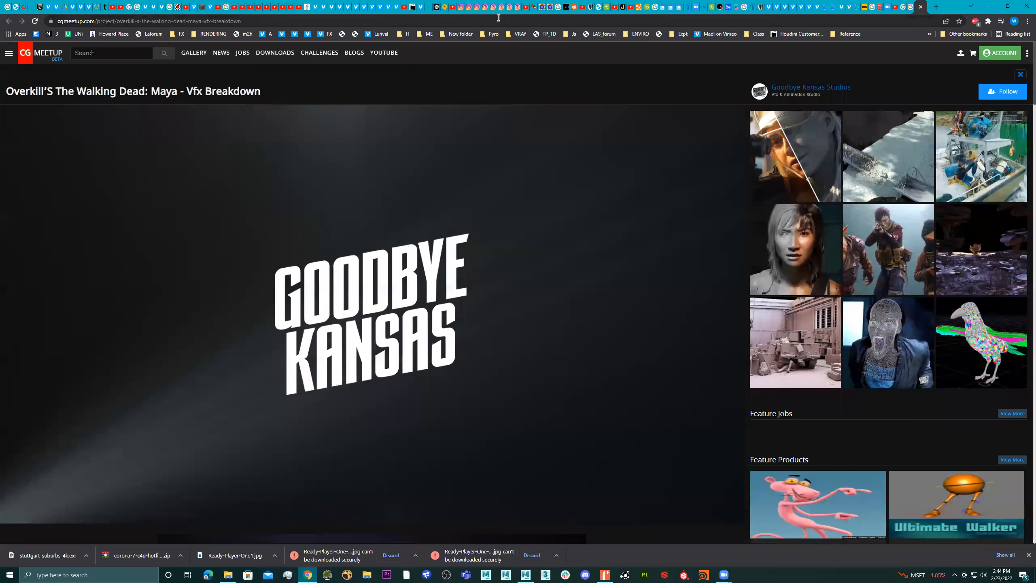
left_click(936, 7)
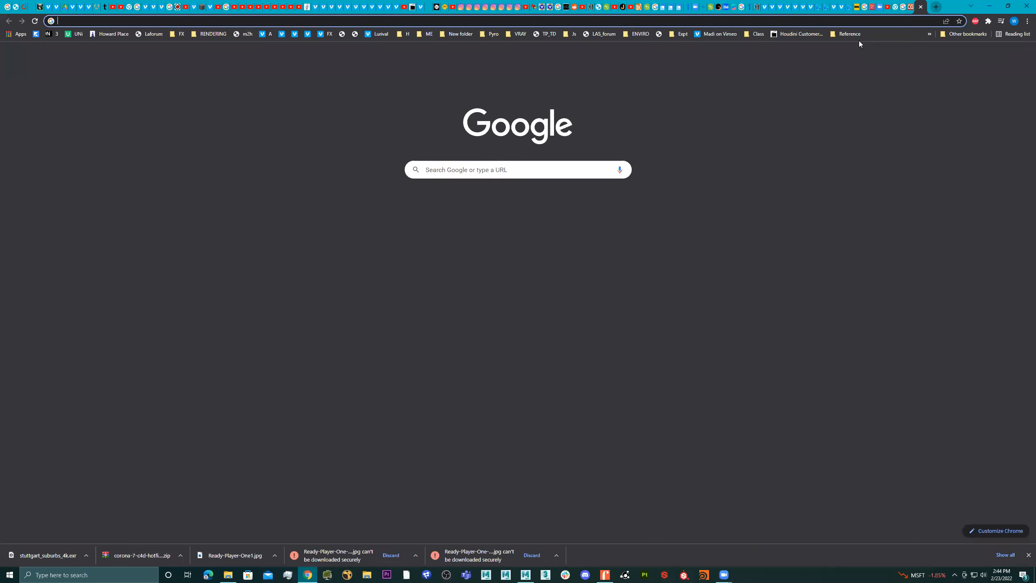
type("specular")
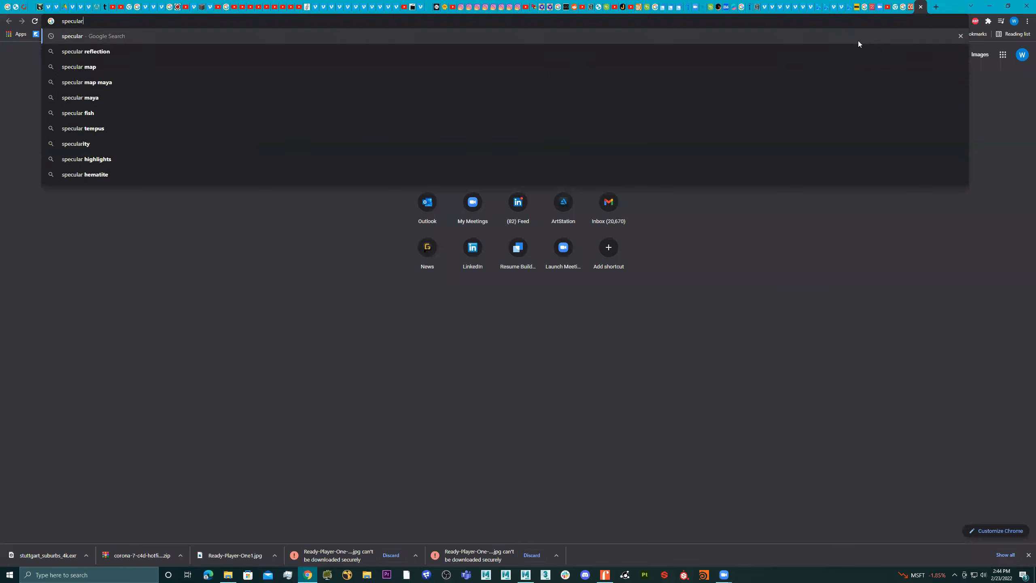
key("Return")
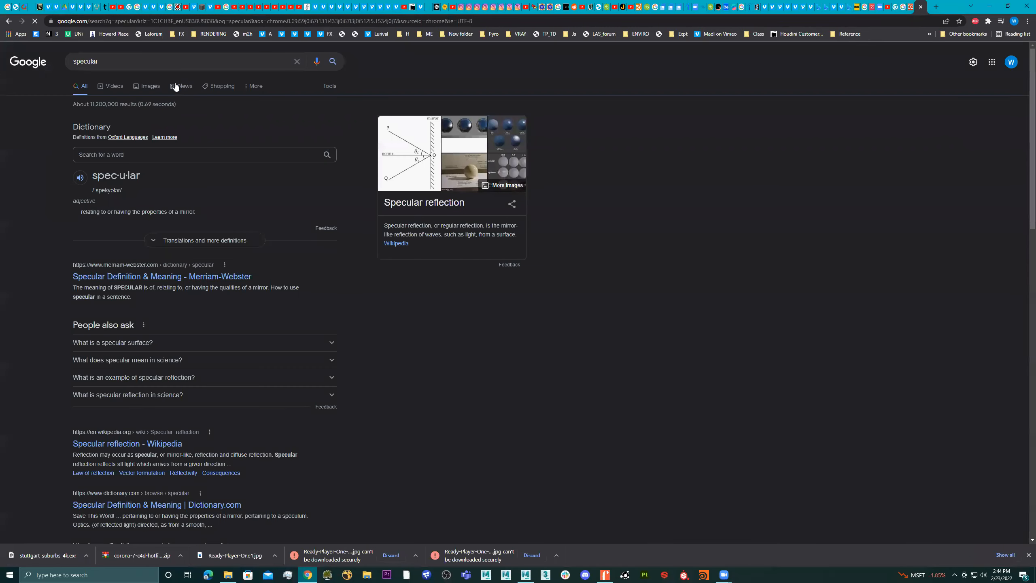
left_click(150, 86)
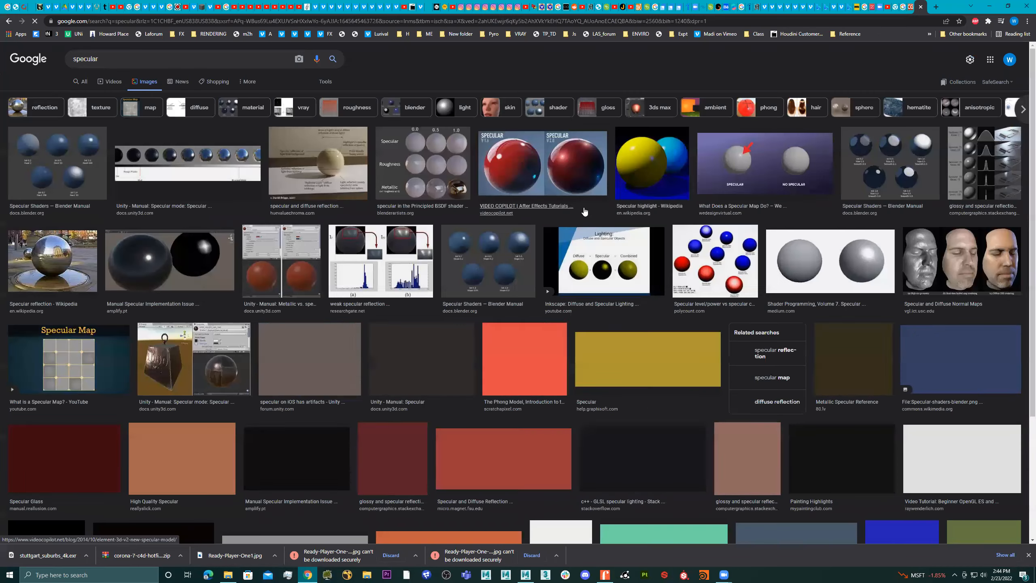
Preview specular reference images, including the red sphere comparison, clustered red spheres, orange High Quality Specular spheres and the dark Manual Specular Implementation sphere
left_click(498, 161)
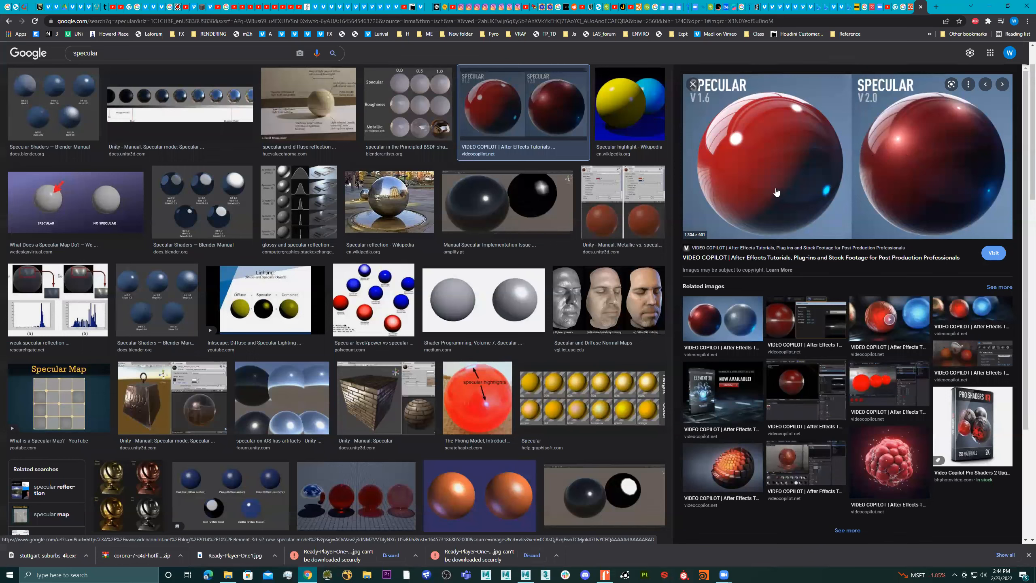
left_click(900, 453)
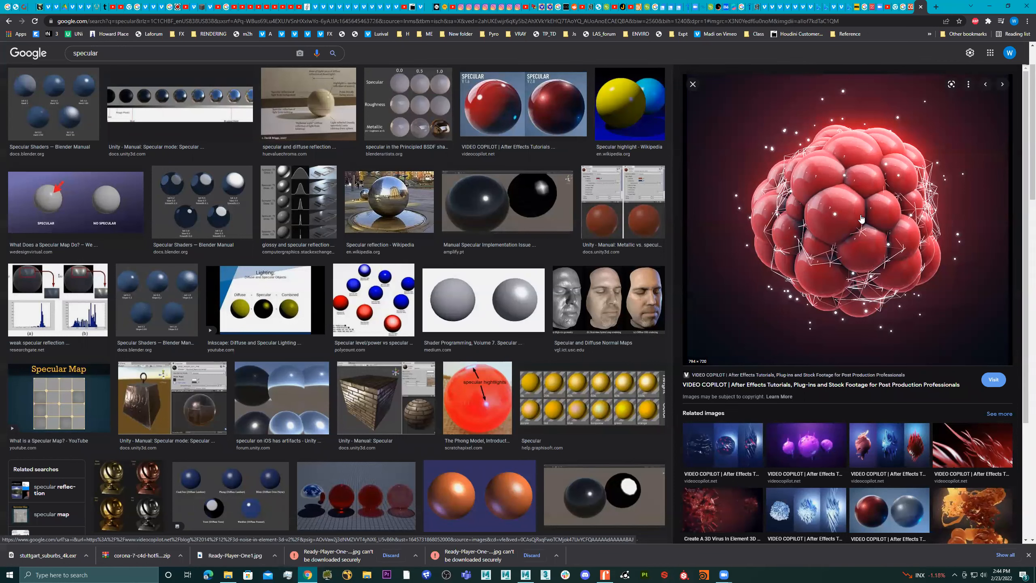
left_click(491, 492)
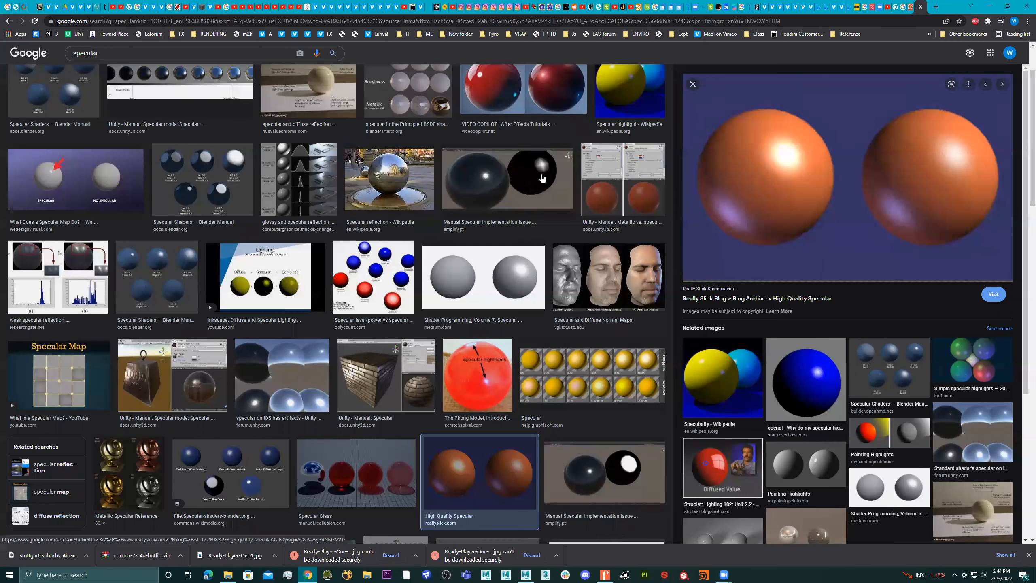
left_click(487, 183)
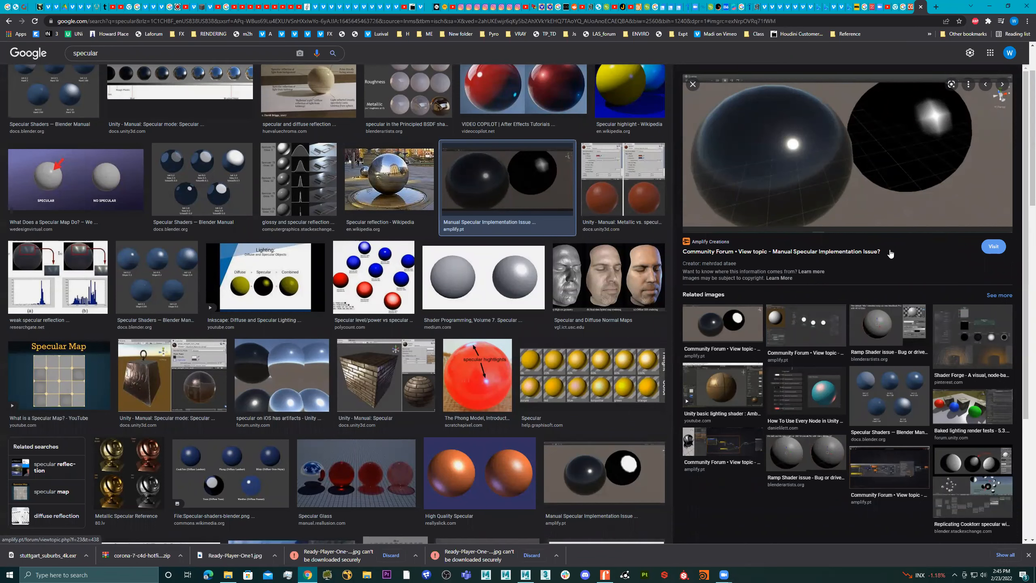
scroll(469, 347, "down", 7)
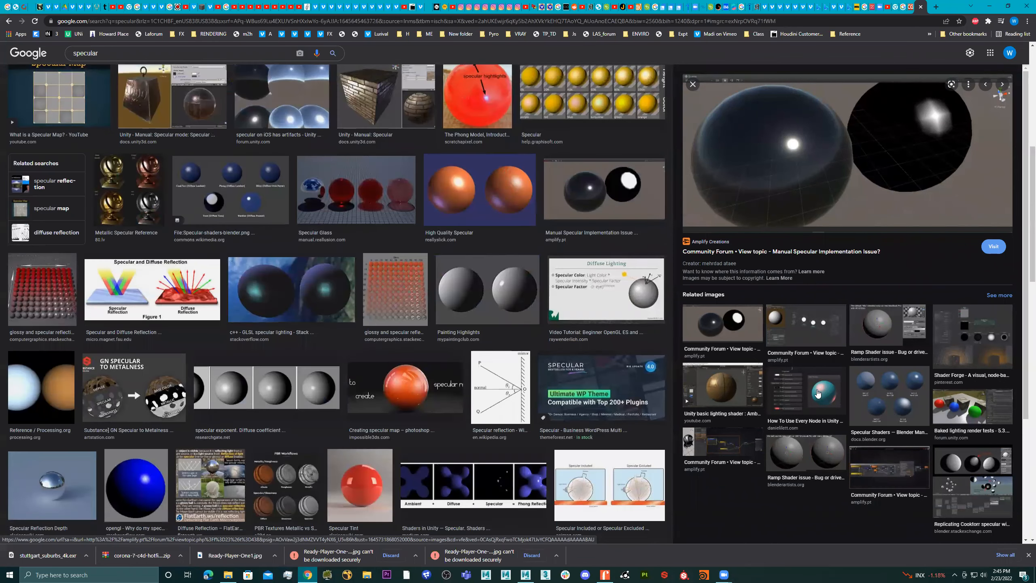
Preview the Cooktorr specular spheres and the red Specular Tint sphere, and check the reference against the red sphere in Maya
left_click(990, 471)
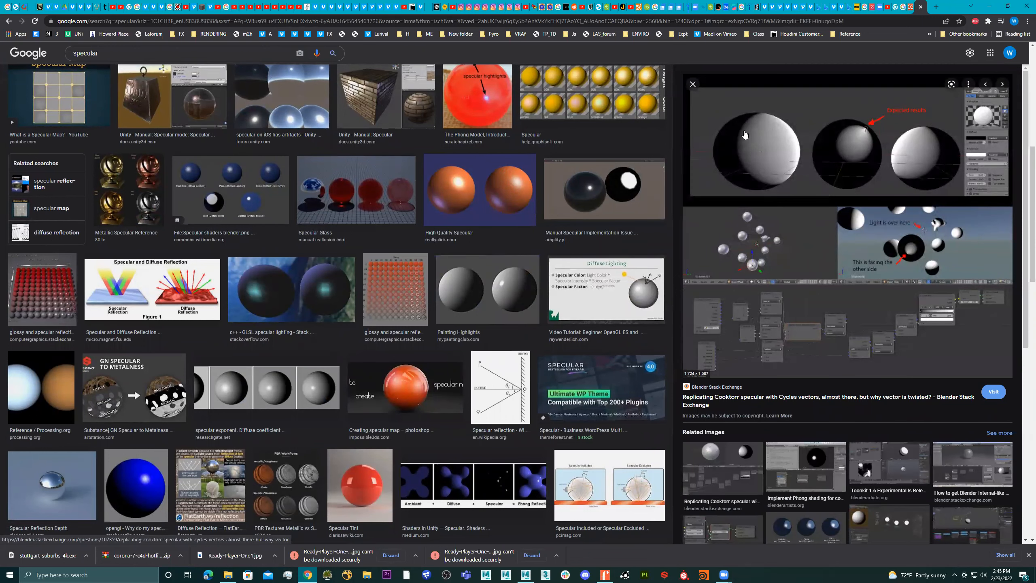
scroll(283, 412, "down", 5)
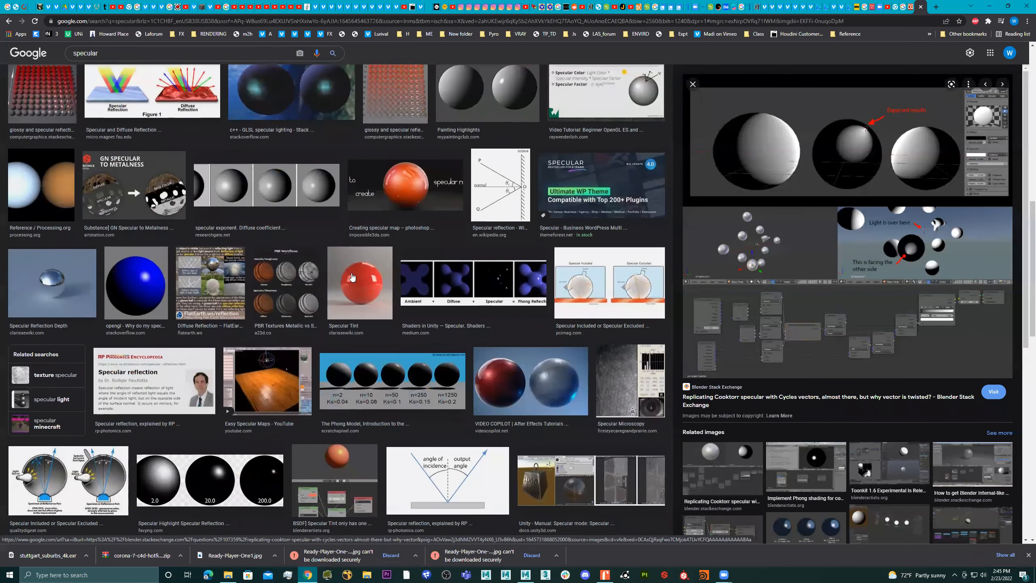
left_click(353, 278)
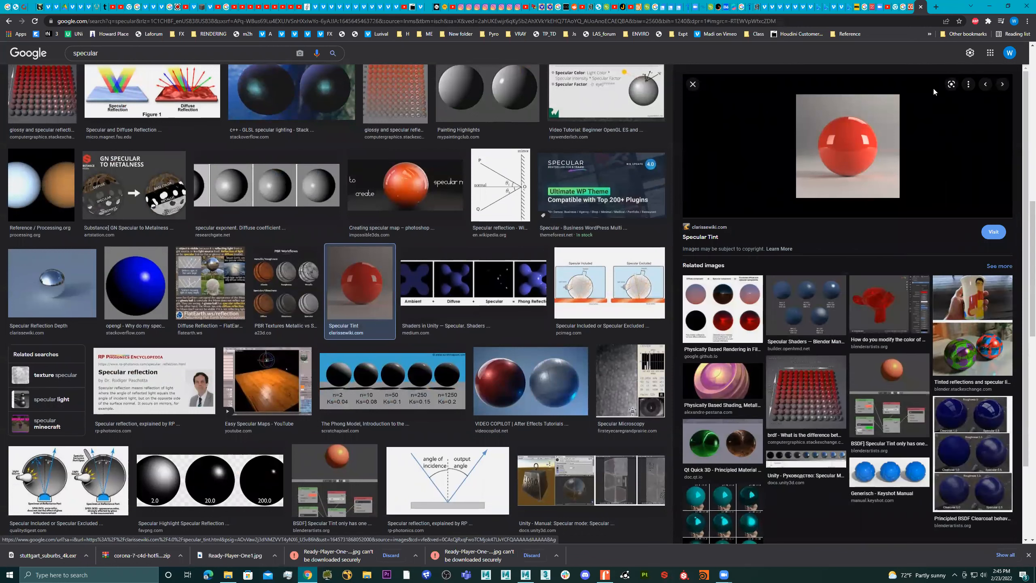
left_click(990, 6)
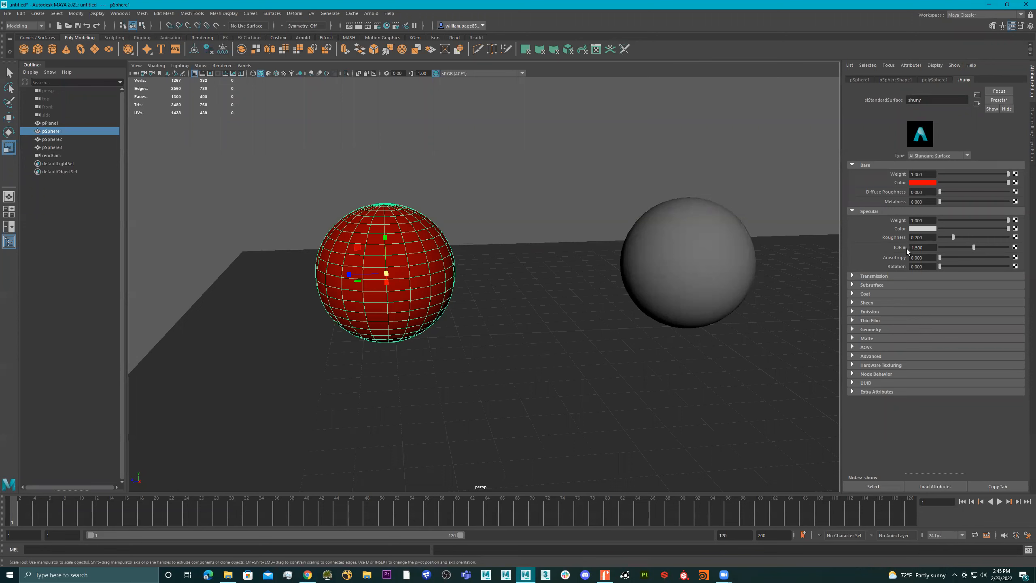
left_click(307, 573)
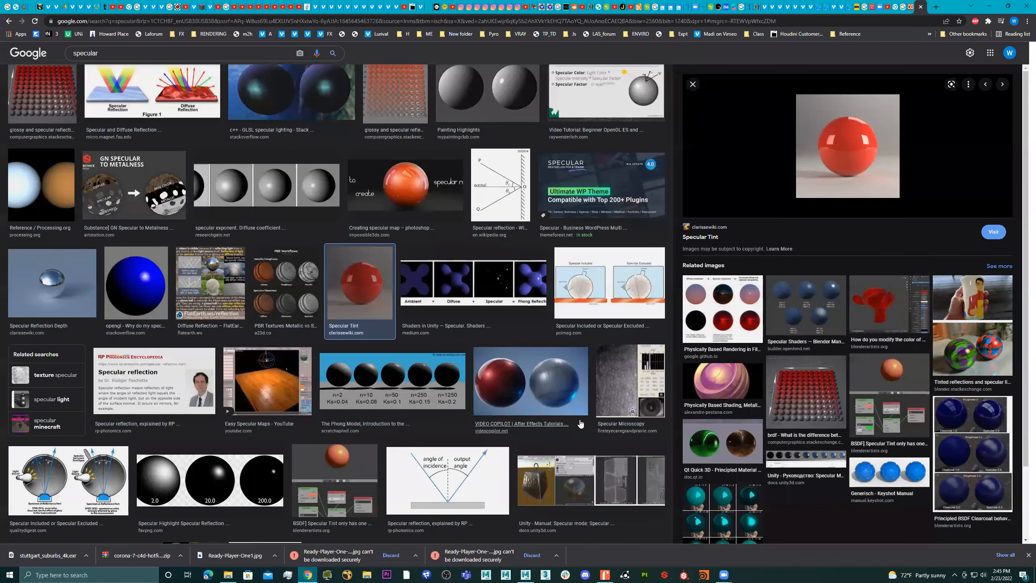
Search Google for "ior" and open the pixelandpoly.com list of Index of Refraction values
scroll(458, 245, "up", 7)
left_click(303, 23)
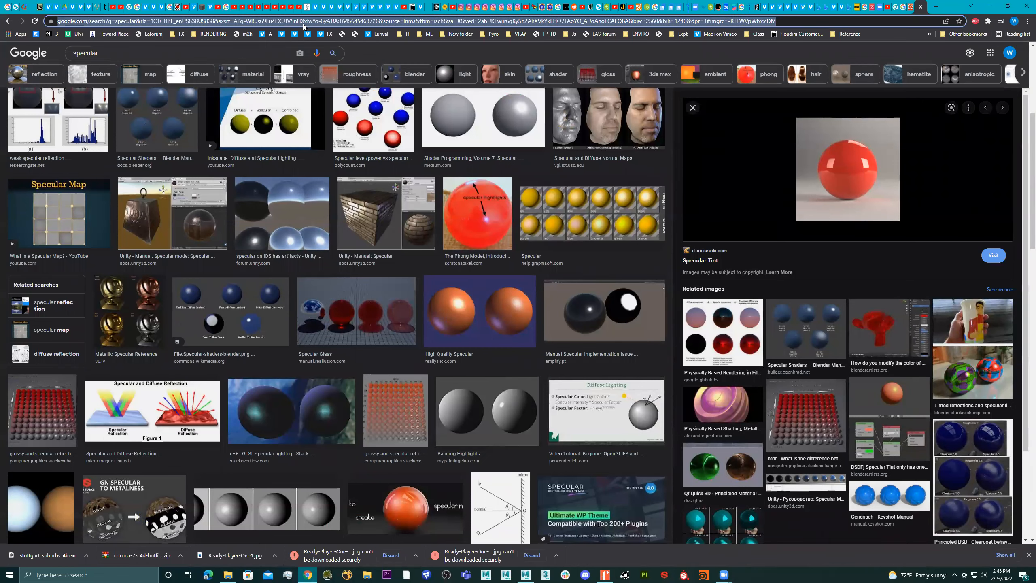
type("ior")
key("Return")
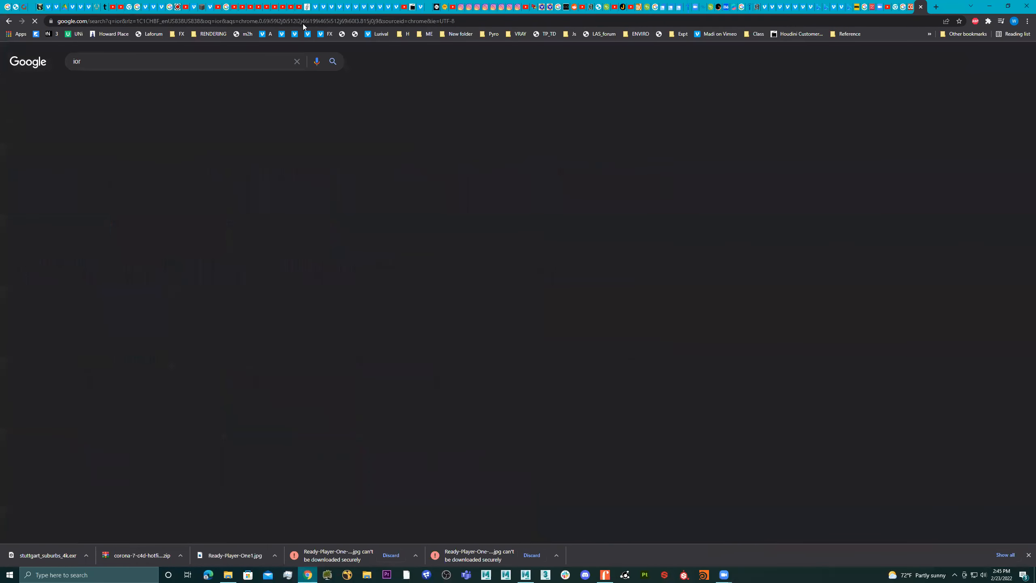
left_click(169, 393)
scroll(555, 322, "down", 1)
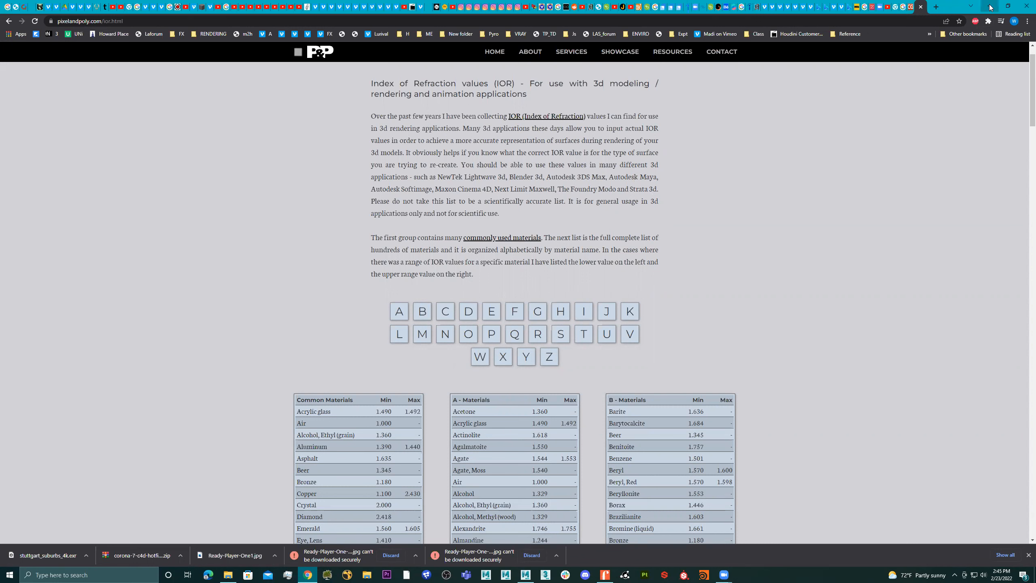
Search Google Images for "falloff 3ds max" in a new tab
left_click(931, 9)
type("falloff ")
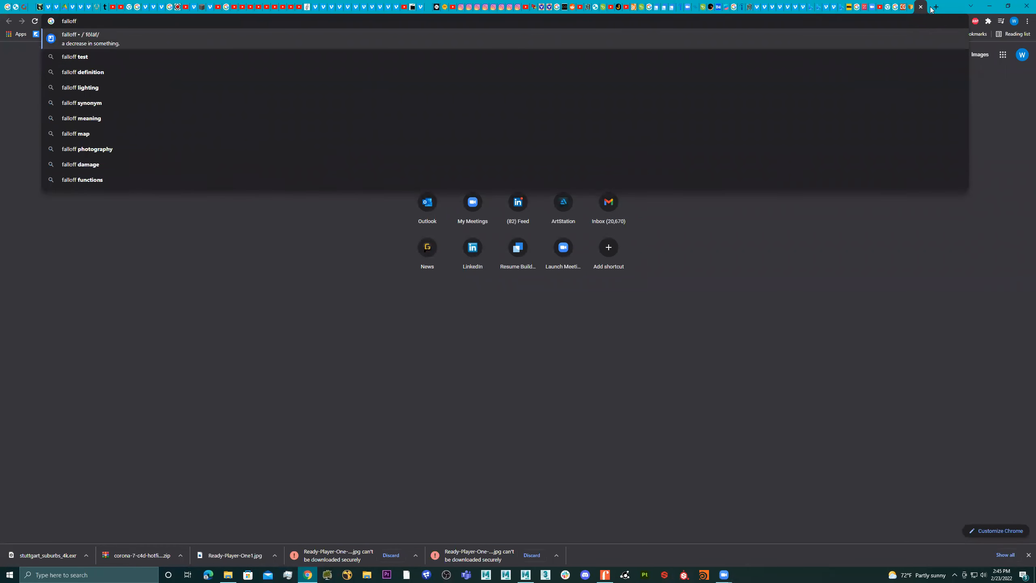
type("3ds max")
key("Return")
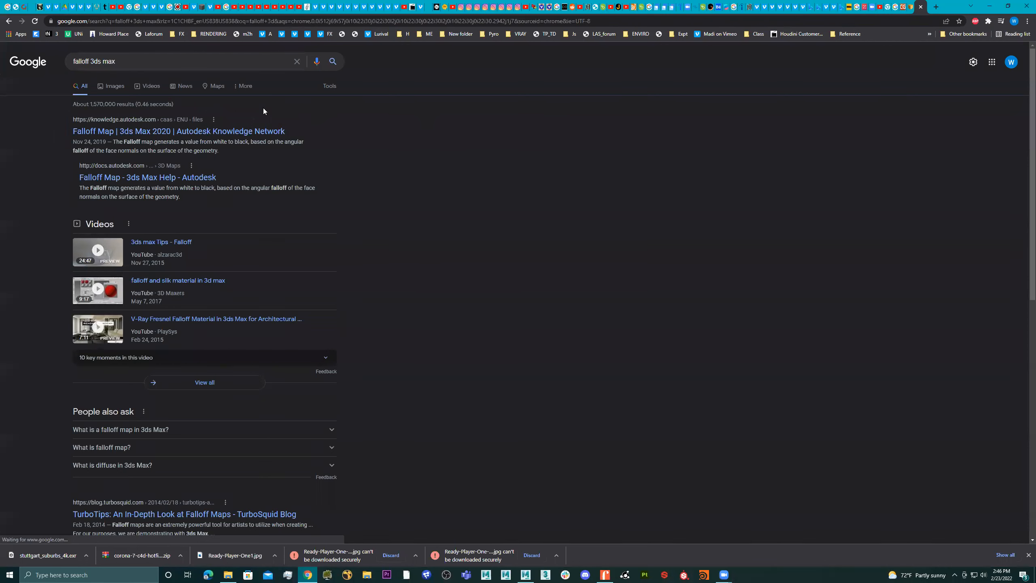
left_click(109, 85)
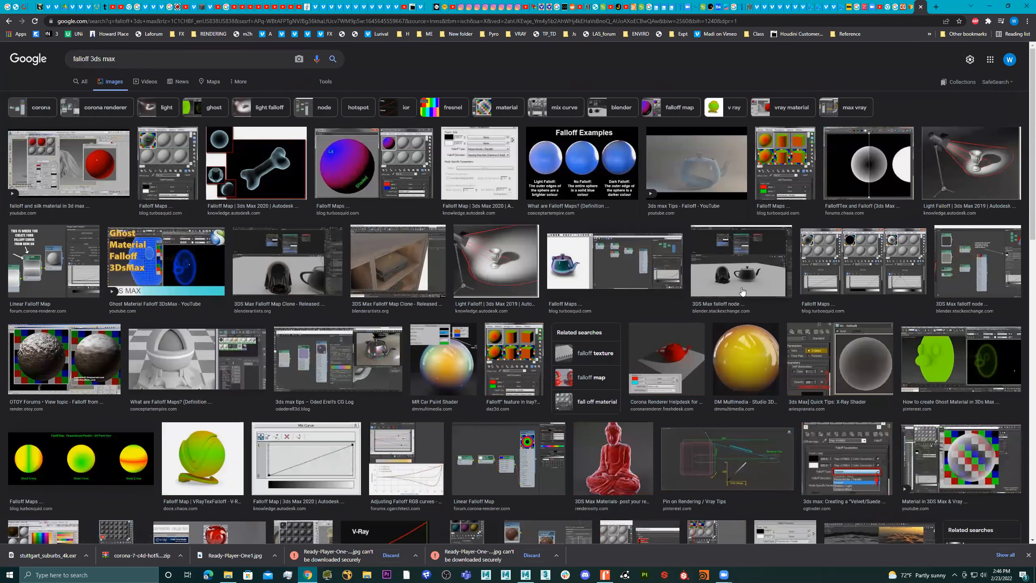
Preview falloff references, including the Lit/Shaded sphere, the red-green falloff materials and the 3ds Max material editor images
left_click(363, 172)
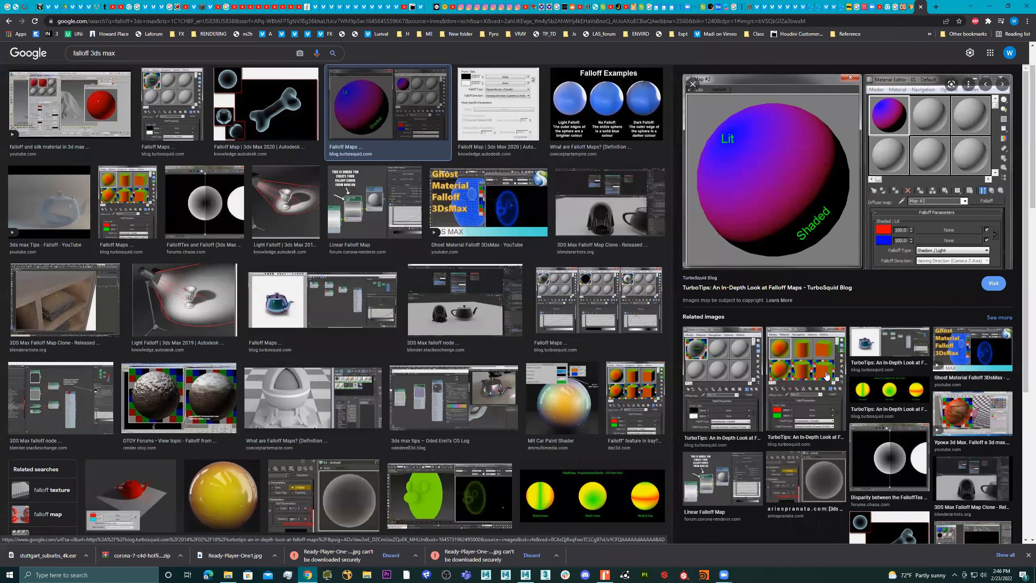
left_click(797, 365)
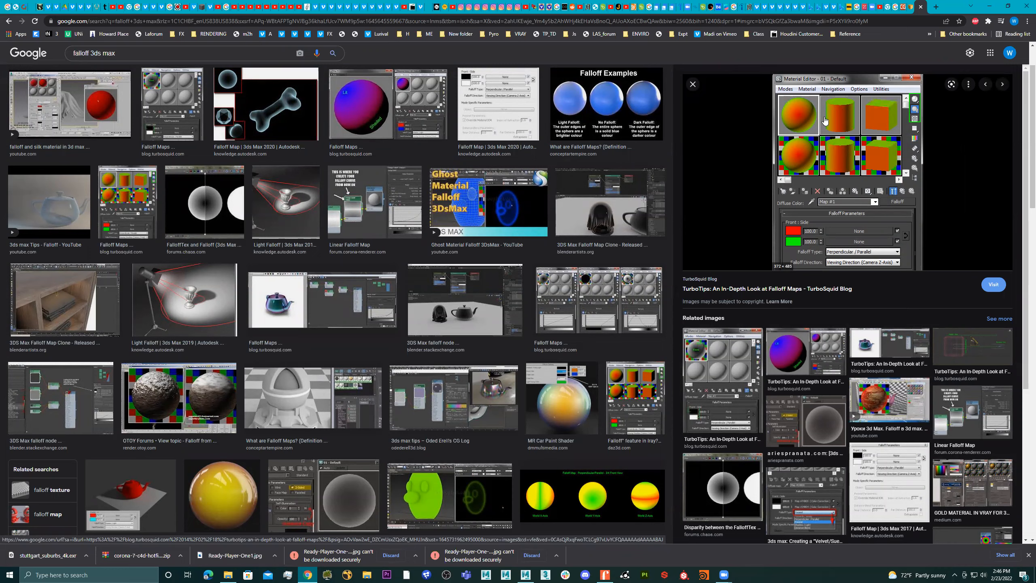
scroll(286, 433, "down", 2)
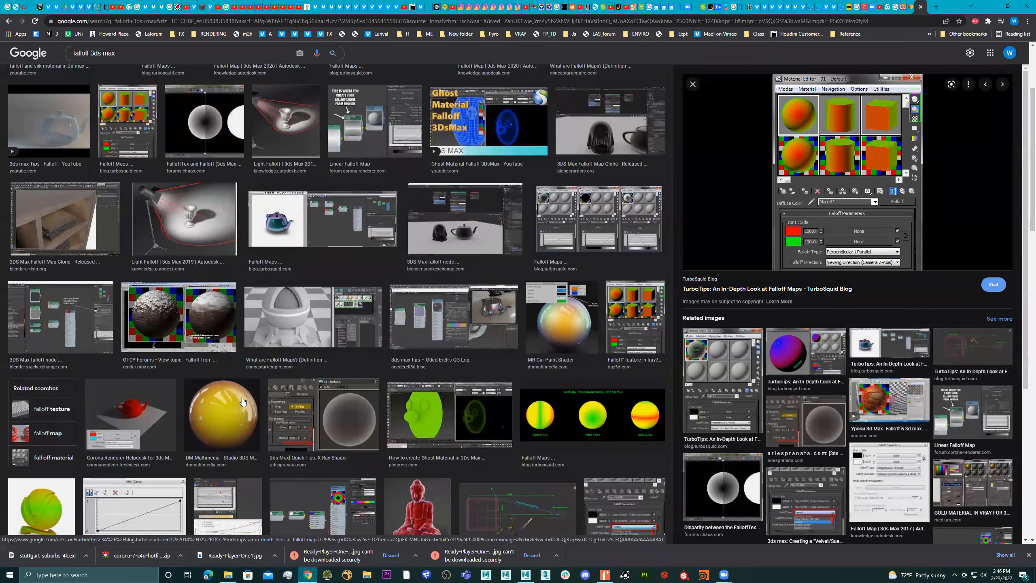
scroll(242, 415, "down", 6)
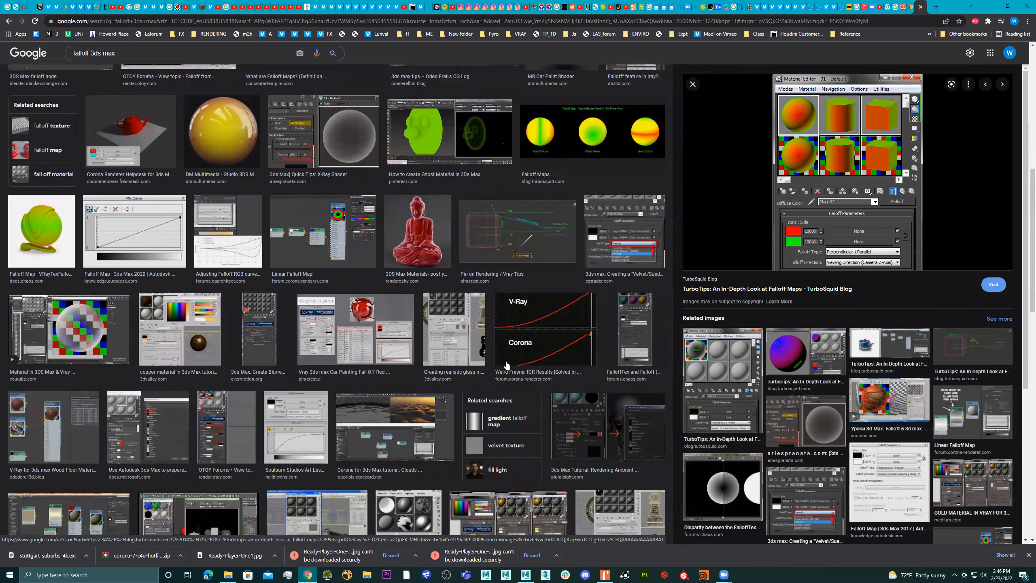
scroll(433, 409, "down", 2)
left_click(408, 444)
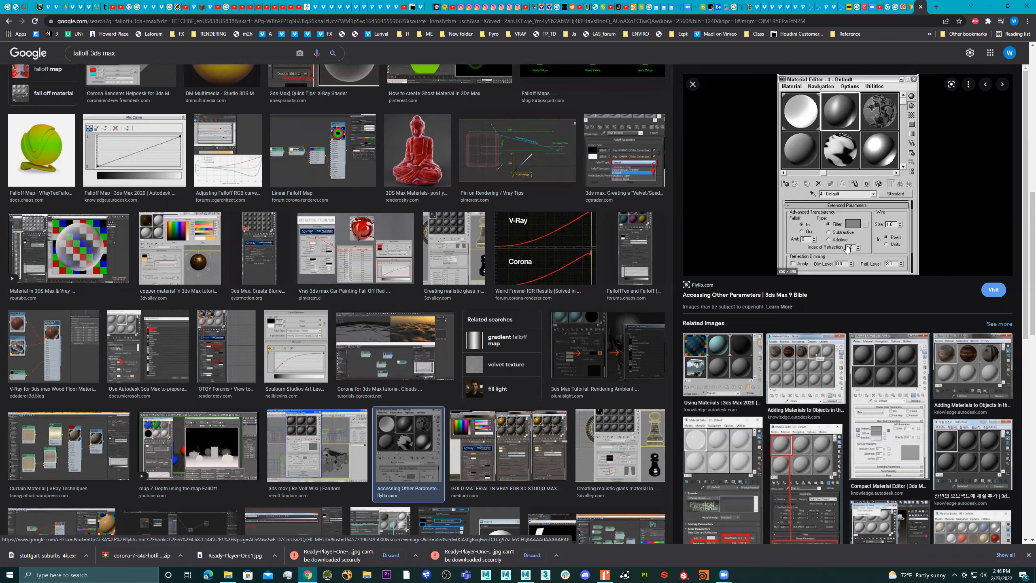
left_click(882, 370)
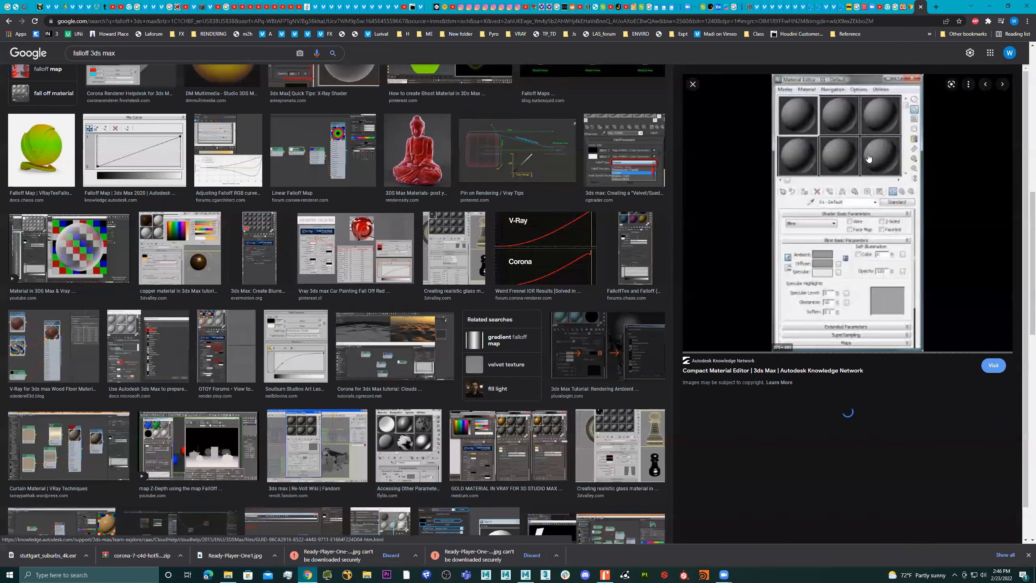
Switch back to Maya and create an Arnold area light in the scene with the three spheres
left_click(990, 6)
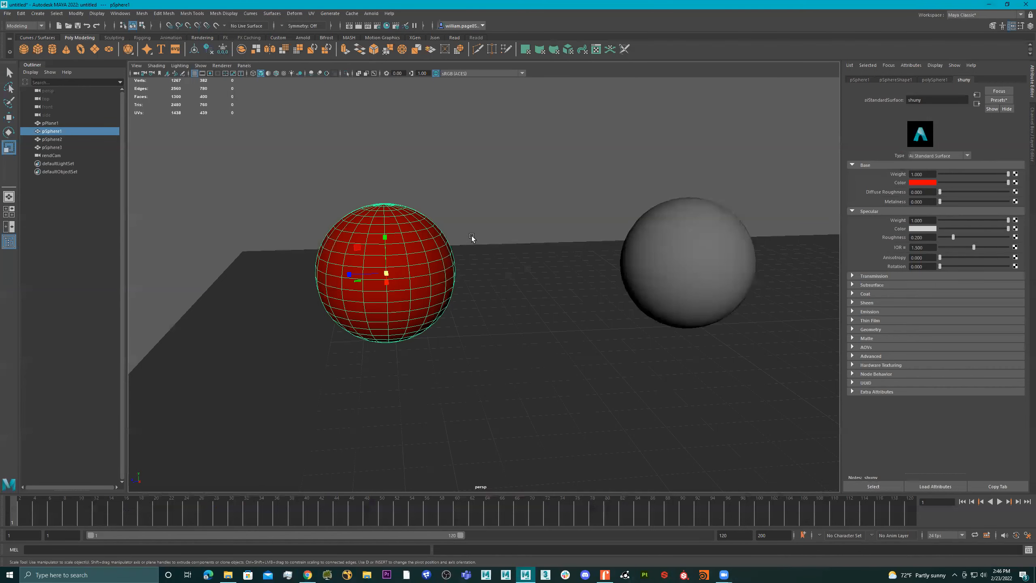
left_click_drag(680, 235, 557, 281, "alt")
right_click_drag(557, 281, 502, 288, "alt")
middle_click_drag(585, 287, 520, 287, "alt")
mouse_move(520, 287)
left_mouse_down("alt")
mouse_move(528, 280)
mouse_move(529, 289)
left_mouse_up("alt")
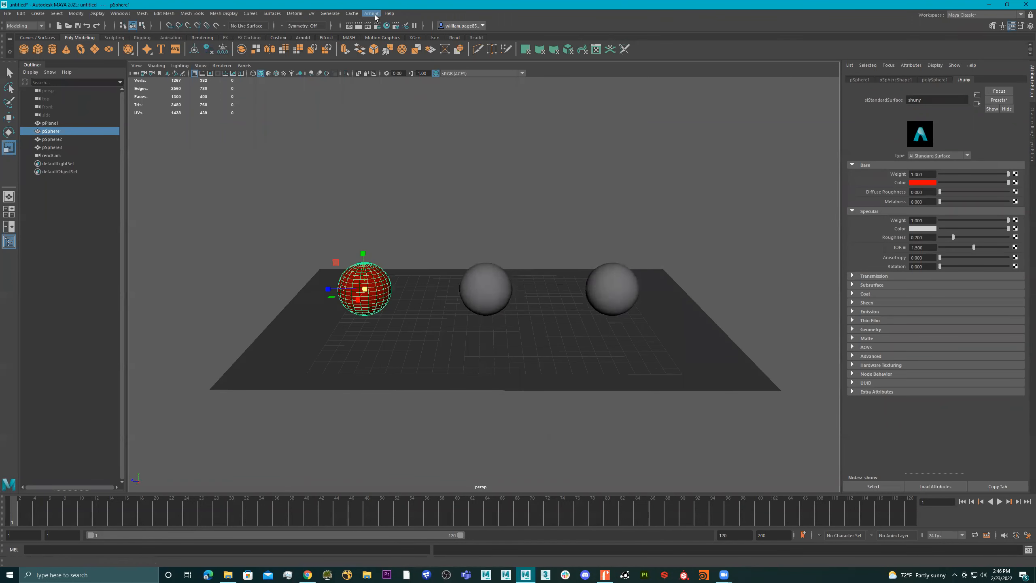
left_click(371, 13)
mouse_move(408, 55)
left_click(485, 55)
Raise the area light above the middle sphere and scale it up to several times the sphere's size
mouse_move(538, 253)
left_mouse_down("alt")
mouse_move(564, 236)
mouse_move(516, 291)
mouse_move(496, 180)
mouse_move(537, 191)
mouse_move(570, 217)
mouse_move(497, 189)
mouse_move(531, 213)
mouse_move(570, 192)
mouse_move(511, 153)
mouse_move(497, 180)
mouse_move(490, 171)
mouse_move(502, 184)
mouse_move(532, 180)
mouse_move(455, 206)
mouse_move(573, 256)
mouse_move(531, 251)
mouse_move(542, 258)
left_mouse_up("alt")
key("w")
key("r")
left_click_drag(548, 256, 422, 221, "alt")
left_click_drag(392, 187, 728, 244)
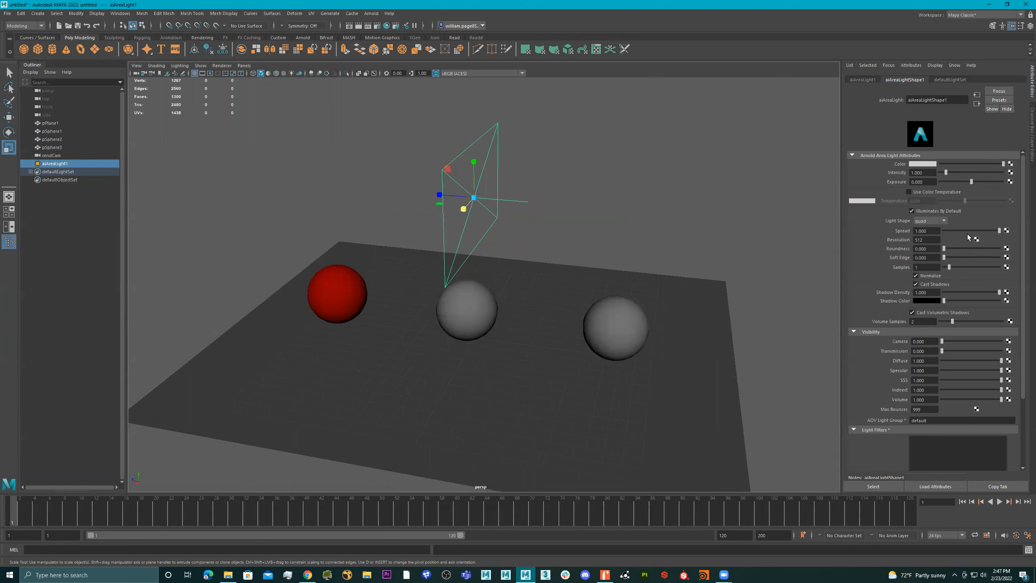
Try the cylinder and disk light shapes on the area light and return it to quad
left_click(924, 221)
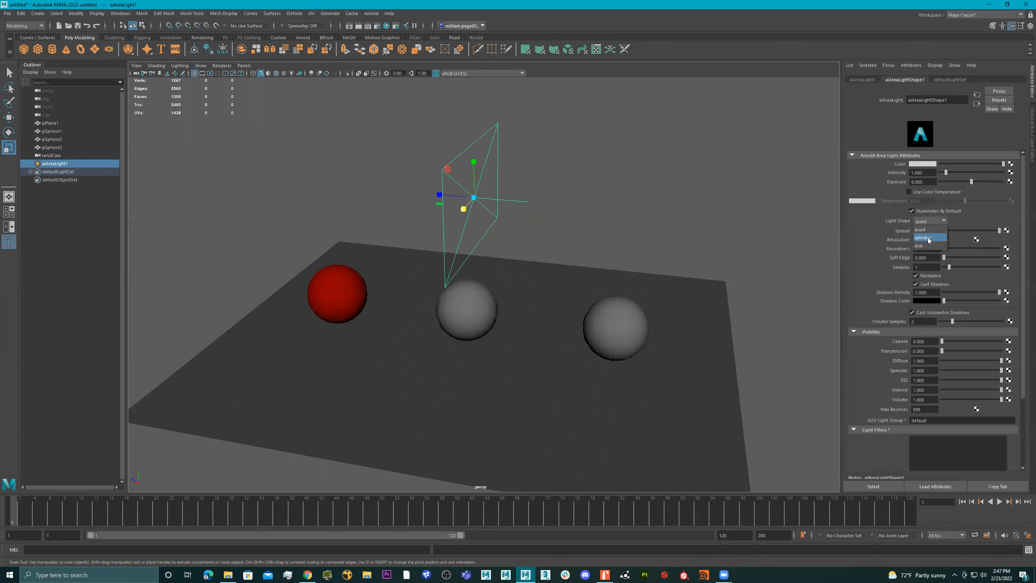
left_click(927, 238)
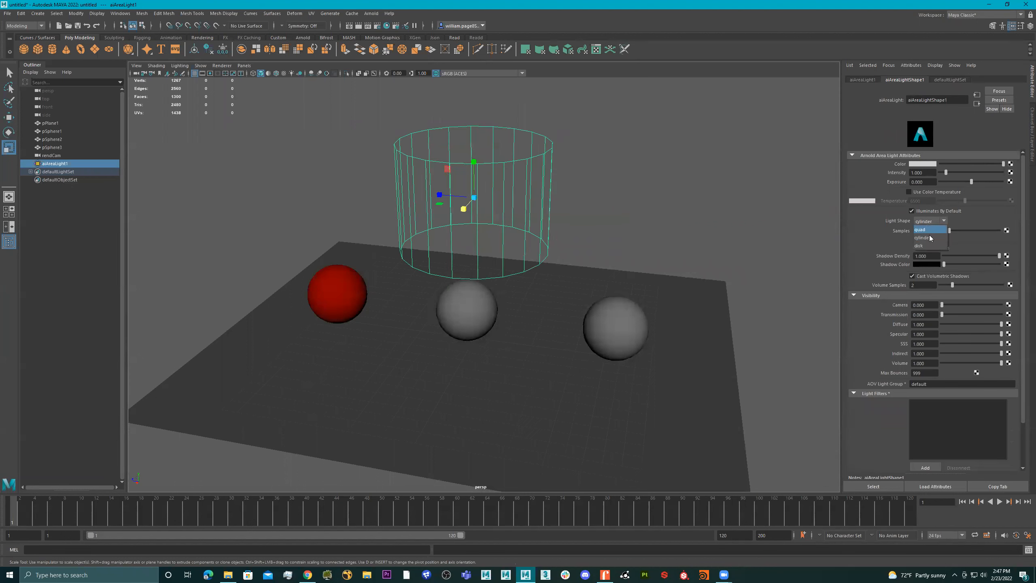
left_click(926, 245)
left_click(931, 230)
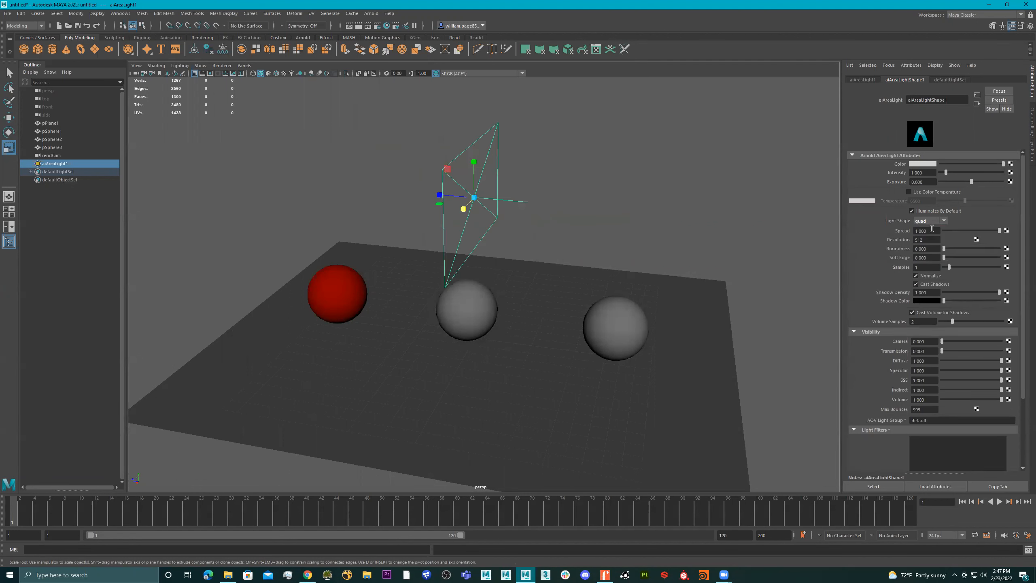
Rotate the area light and move it down beside the red sphere
left_click_drag(579, 219, 555, 222, "alt")
key("e")
left_click_drag(504, 246, 390, 291)
key("w")
Look through the selected area light and aim it at the three spheres from a distance on the red sphere's side
left_click(244, 66)
mouse_move(294, 74)
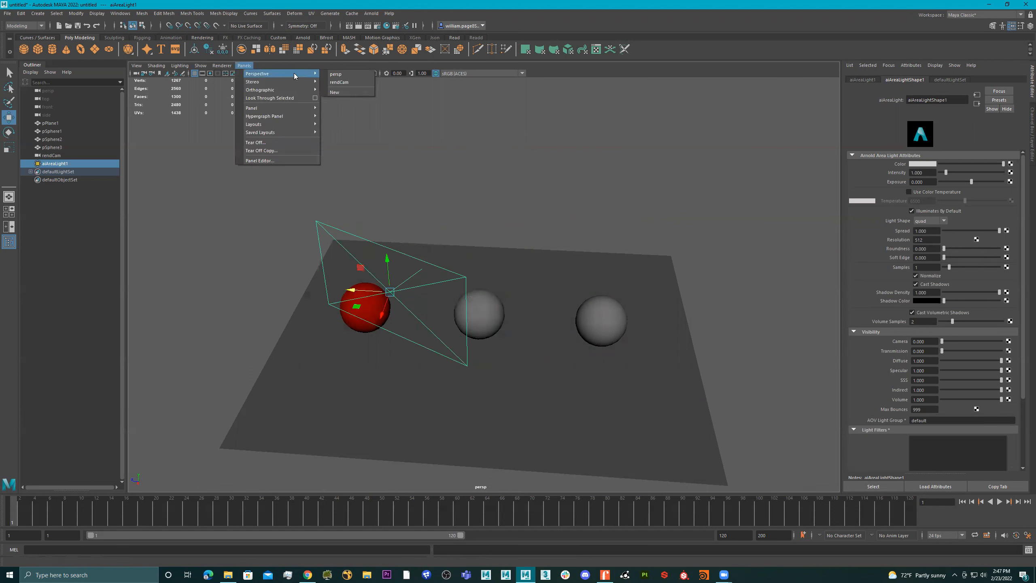
mouse_move(273, 112)
left_click(264, 98)
right_click_drag(612, 256, 272, 240, "alt")
left_click_drag(528, 258, 507, 312, "alt")
right_click_drag(507, 311, 431, 279, "alt")
left_click_drag(430, 279, 479, 278, "alt")
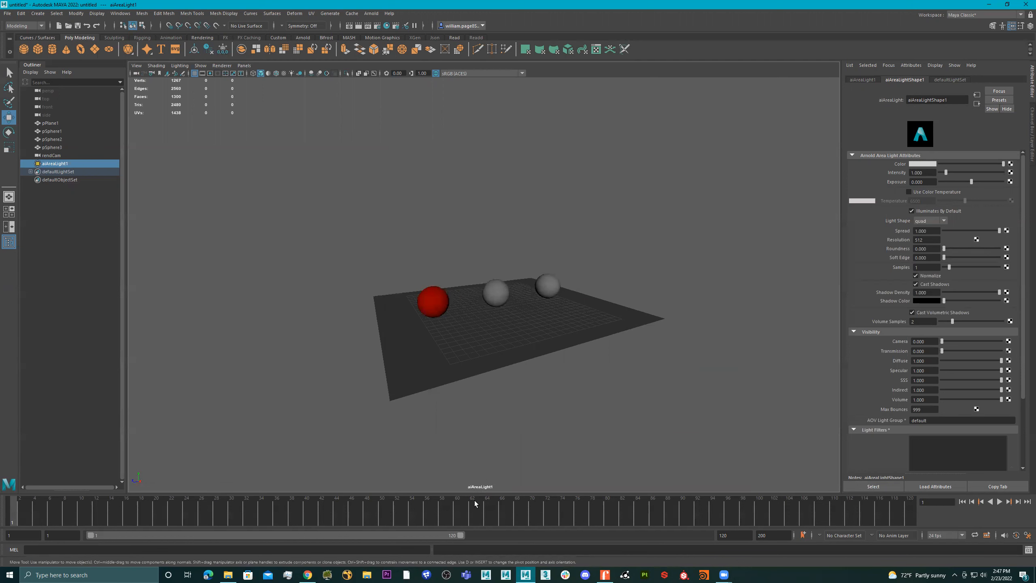
left_click_drag(498, 334, 454, 258, "alt")
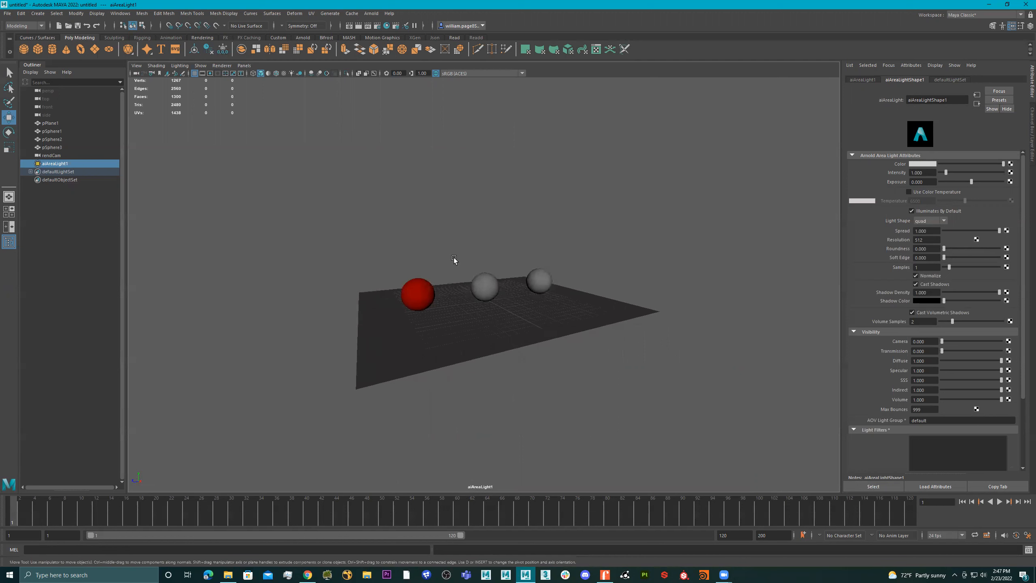
Return the viewport to the persp camera with all three spheres and the floor in view
left_click(244, 65)
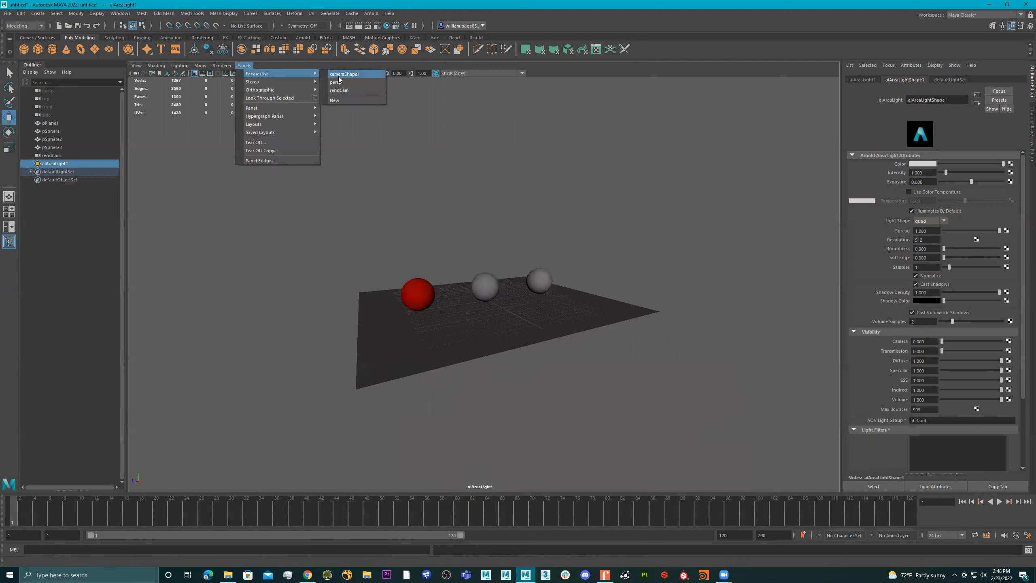
left_click(343, 84)
mouse_move(439, 254)
left_mouse_down("alt")
mouse_move(329, 233)
mouse_move(400, 296)
mouse_move(365, 278)
mouse_move(434, 260)
mouse_move(394, 261)
mouse_move(456, 259)
left_mouse_up("alt")
scroll(350, 228, "down", 4)
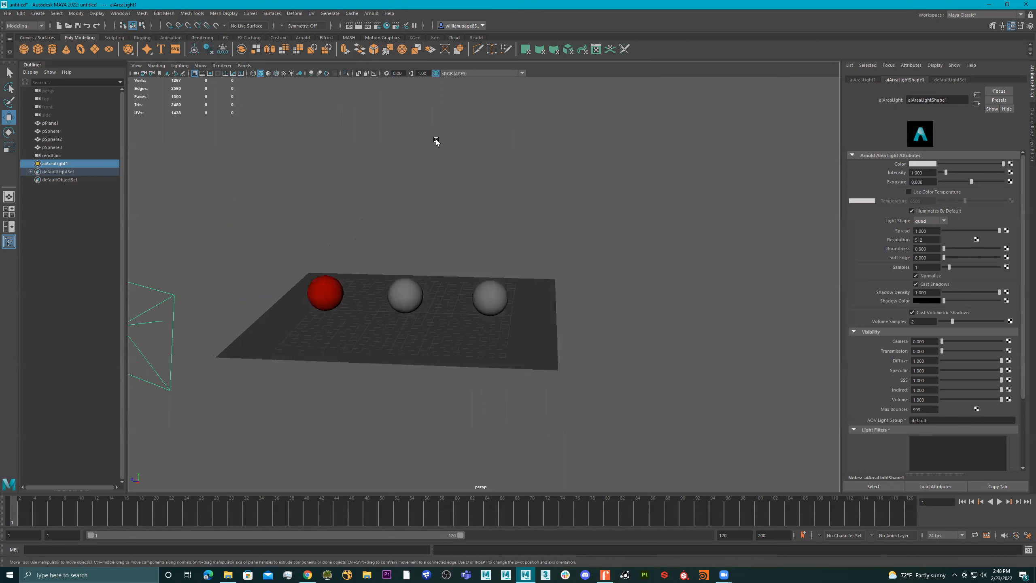
Render the persp view in the Arnold RenderView and move the render window clear of the red sphere
left_click(371, 13)
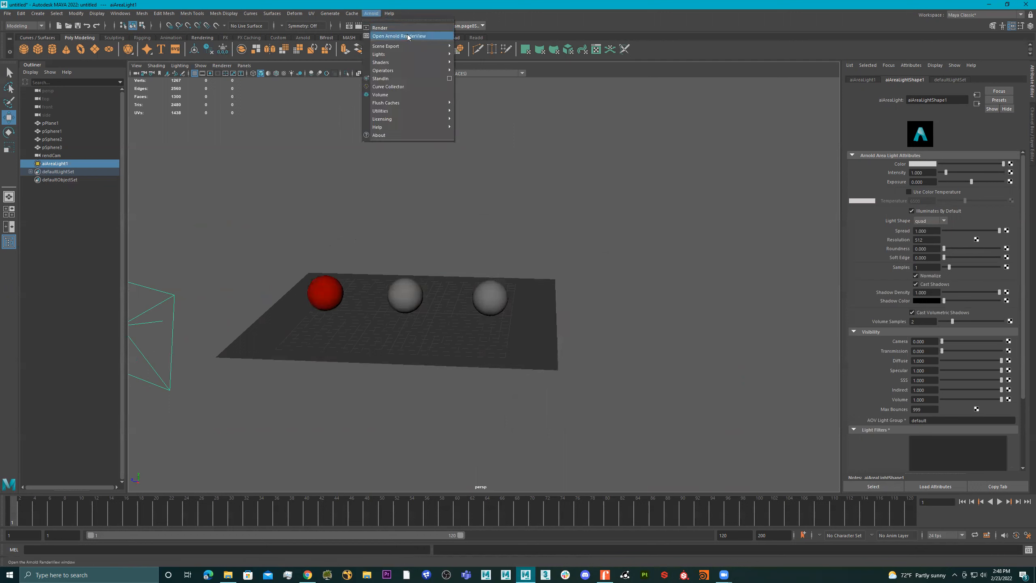
left_click(395, 28)
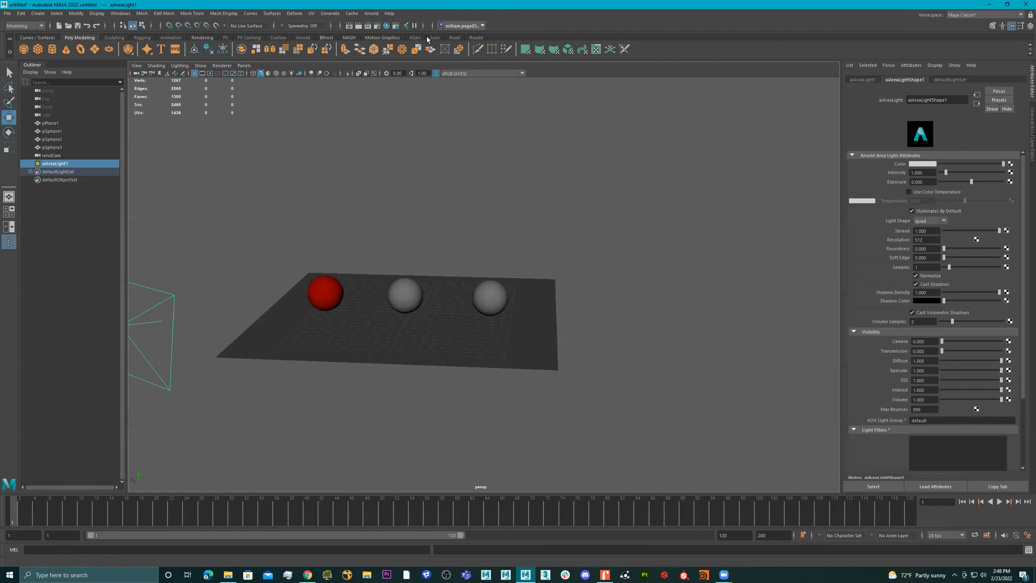
left_click(303, 37)
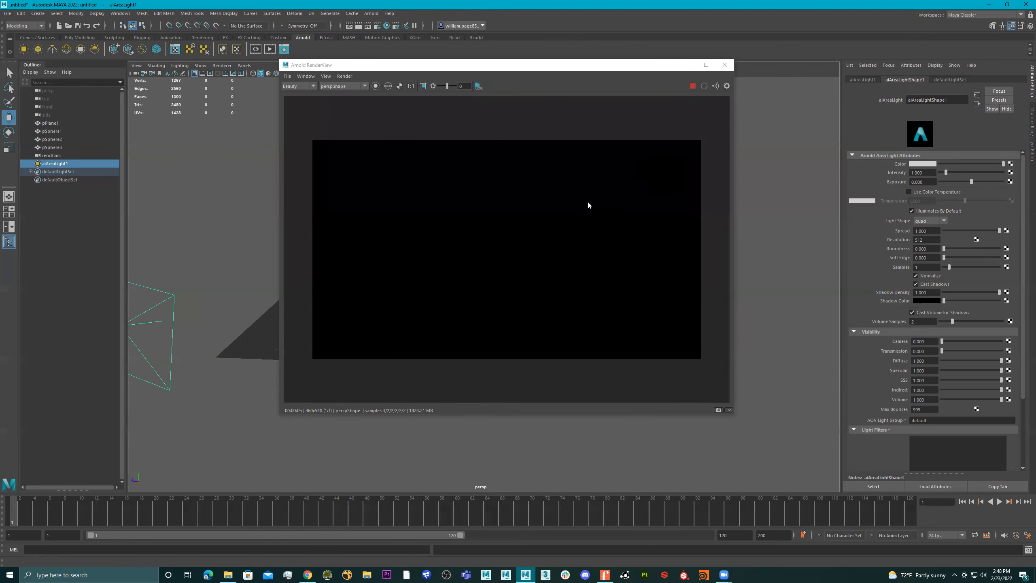
left_click_drag(511, 70, 590, 85)
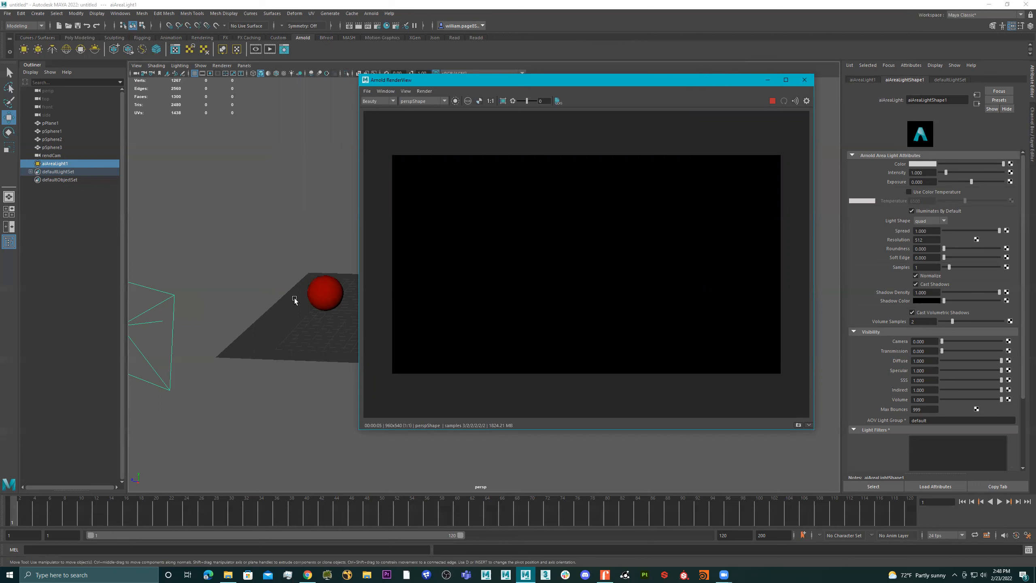
Rename the area light as aiAreaLight_key
left_click(193, 281)
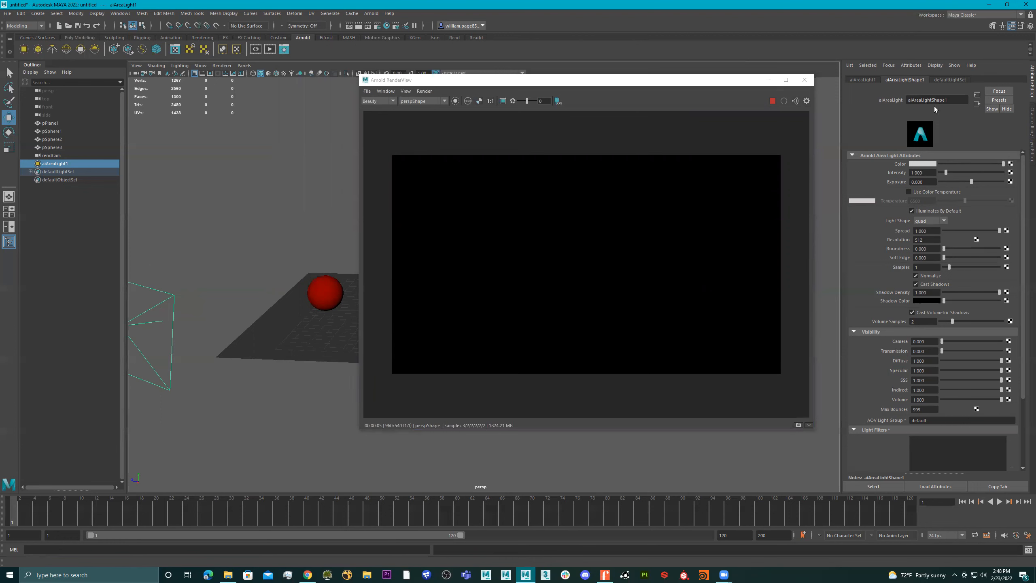
left_click(956, 101)
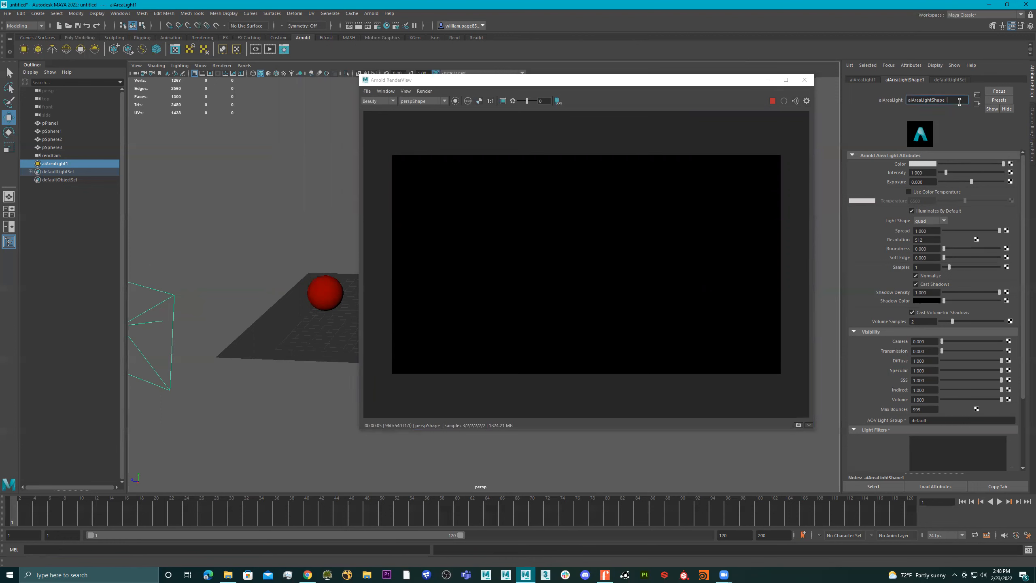
double_click(64, 163)
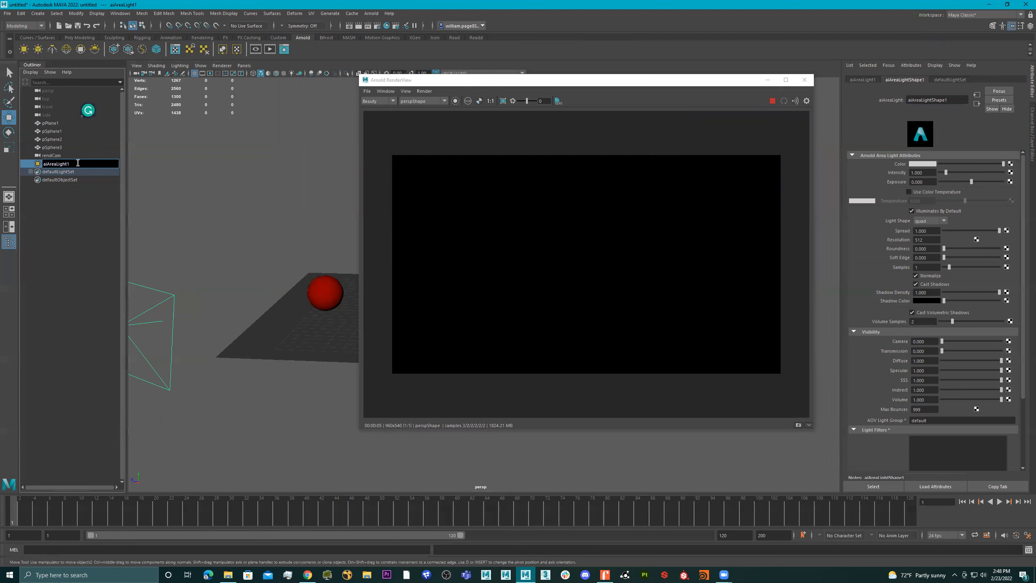
type("_key")
key("Return")
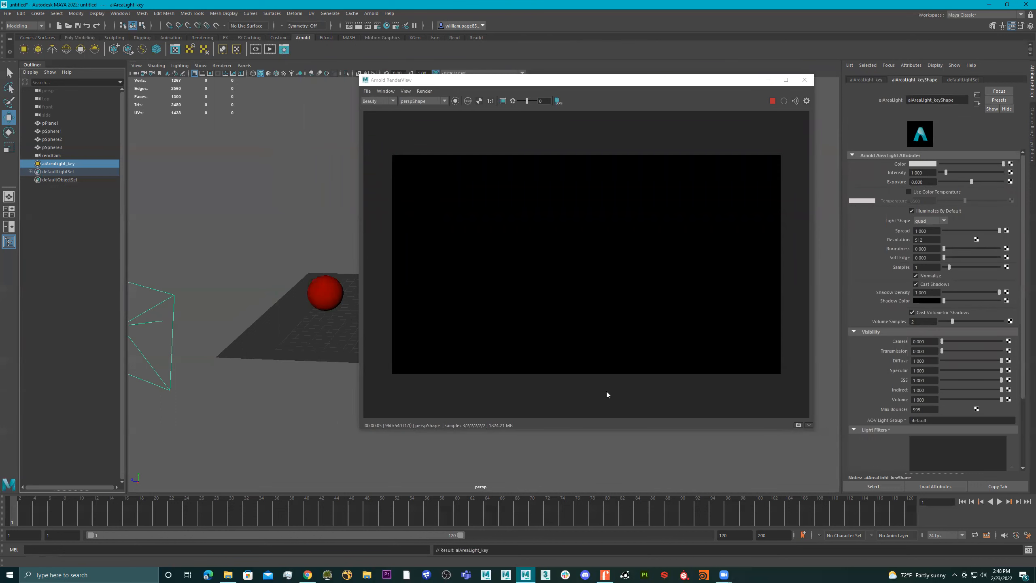
Set the key area light's exposure to 25 and check the live render from a slightly different viewing angle
left_click_drag(933, 181, 855, 180)
type("25")
key("Return")
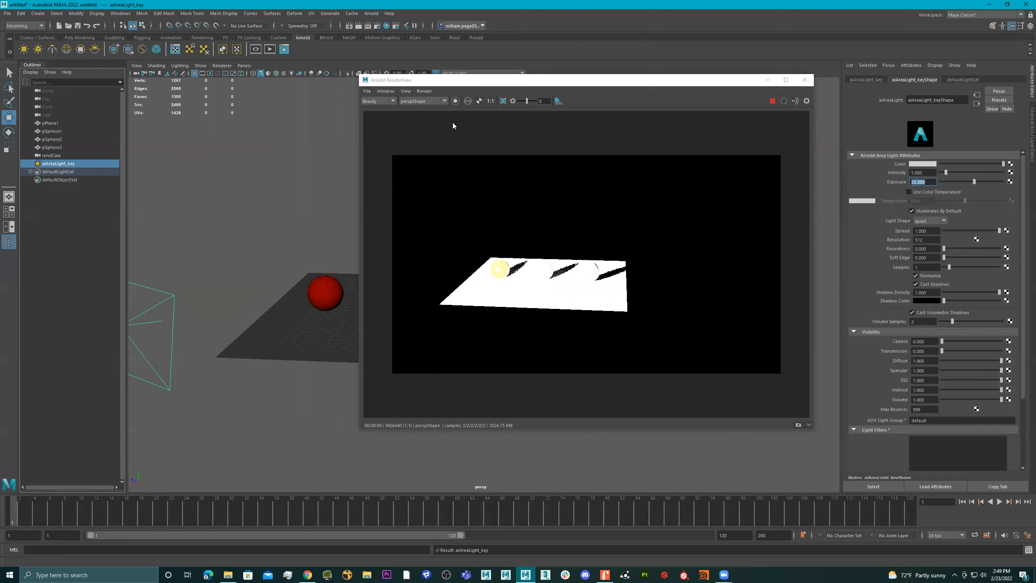
mouse_move(270, 242)
left_mouse_down("alt")
mouse_move(330, 242)
mouse_move(176, 242)
mouse_move(310, 239)
mouse_move(250, 238)
mouse_move(301, 250)
mouse_move(264, 221)
mouse_move(274, 211)
mouse_move(273, 230)
mouse_move(288, 234)
left_mouse_up("alt")
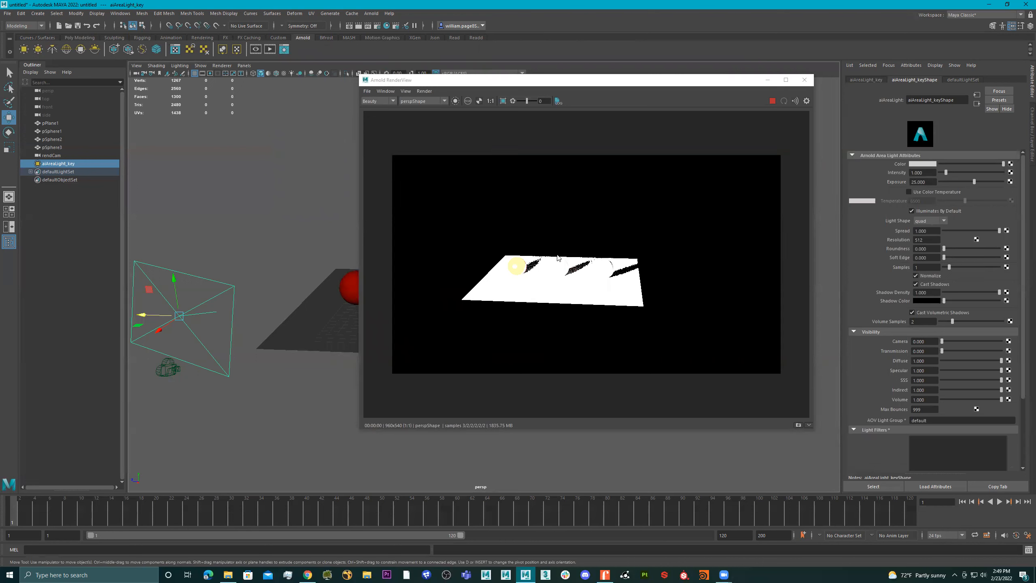
Stop the interactive render and restart it to compare how it follows changes to the persp view
left_click(772, 101)
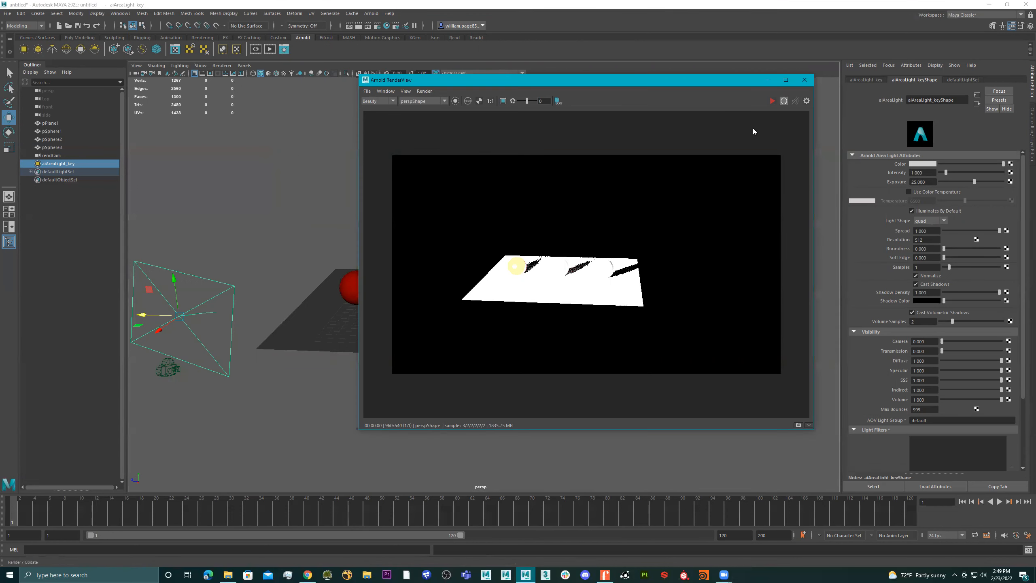
mouse_move(317, 247)
left_mouse_down("alt")
mouse_move(341, 249)
mouse_move(322, 250)
left_mouse_up("alt")
middle_click_drag(321, 250, 306, 203, "alt")
right_click_drag(306, 203, 297, 214, "alt")
middle_click_drag(297, 214, 321, 254, "alt")
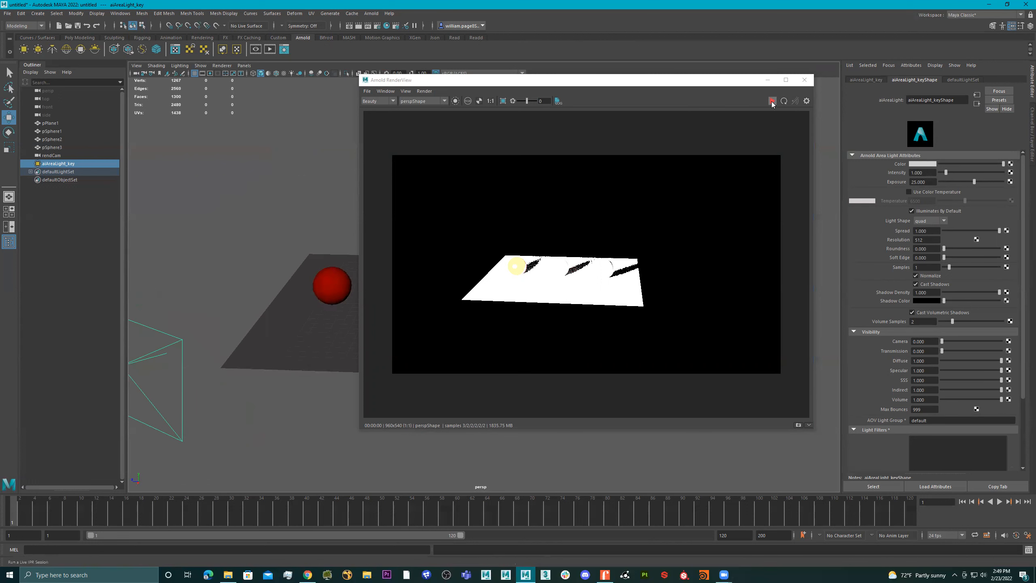
left_click(772, 102)
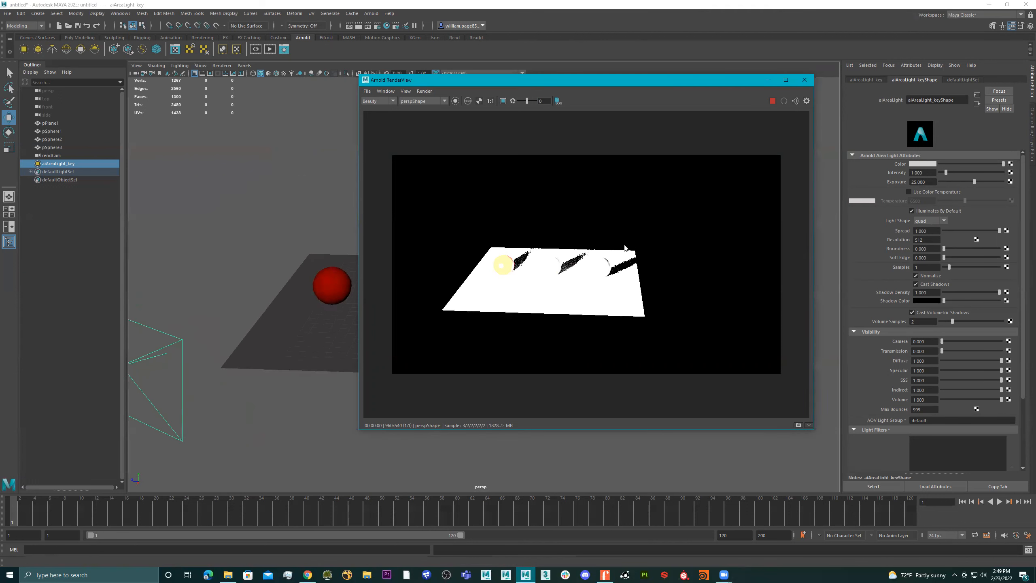
middle_click_drag(270, 332, 272, 332, "alt")
left_click_drag(316, 331, 303, 297, "alt")
middle_click_drag(304, 297, 244, 331, "alt")
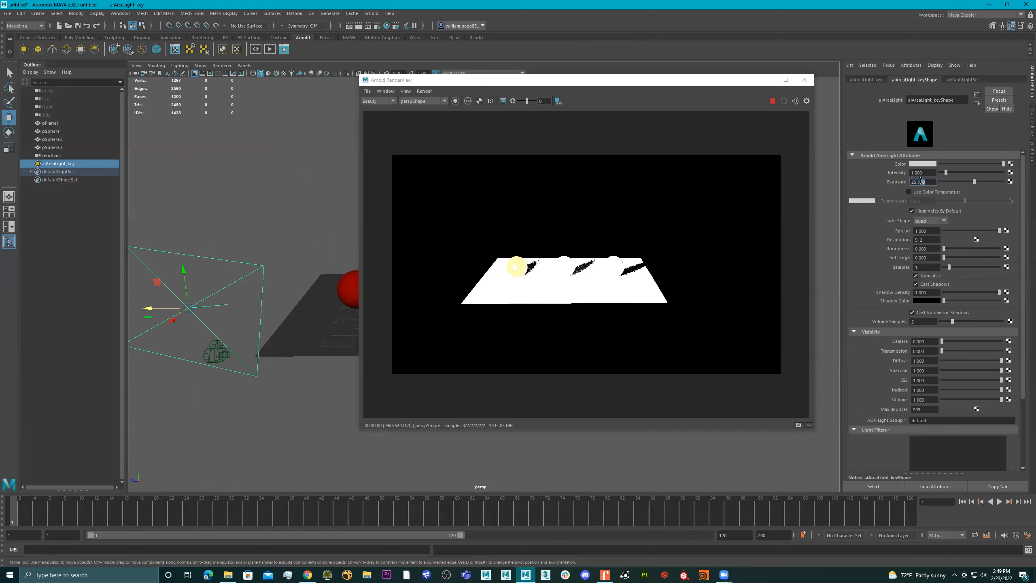
Lower the key area light's exposure to 15 and further down to 10
type("15")
key("Return")
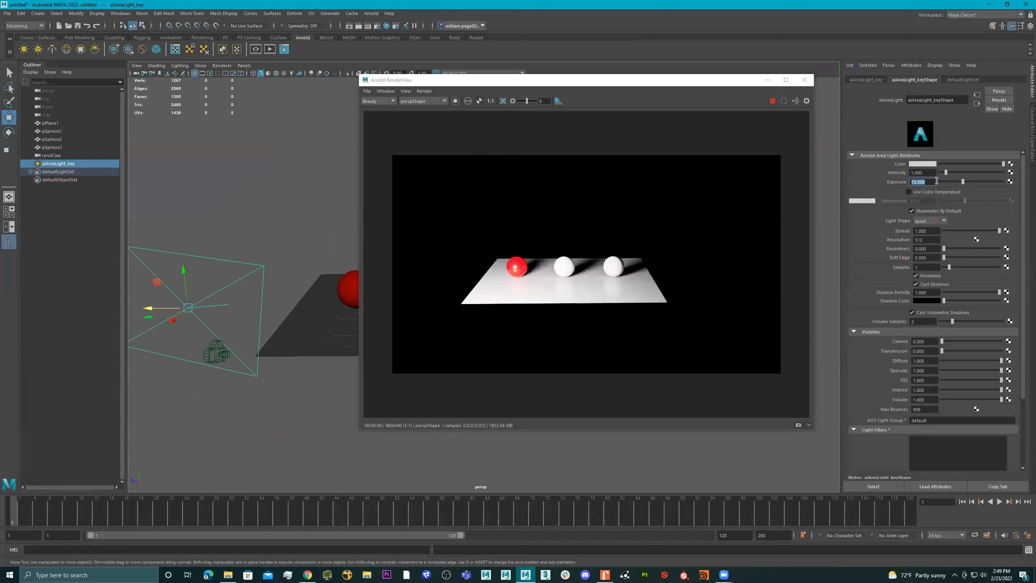
type("10")
key("Return")
Switch the Arnold RenderView camera from persp to rendCam
left_click_drag(347, 322, 303, 280, "alt")
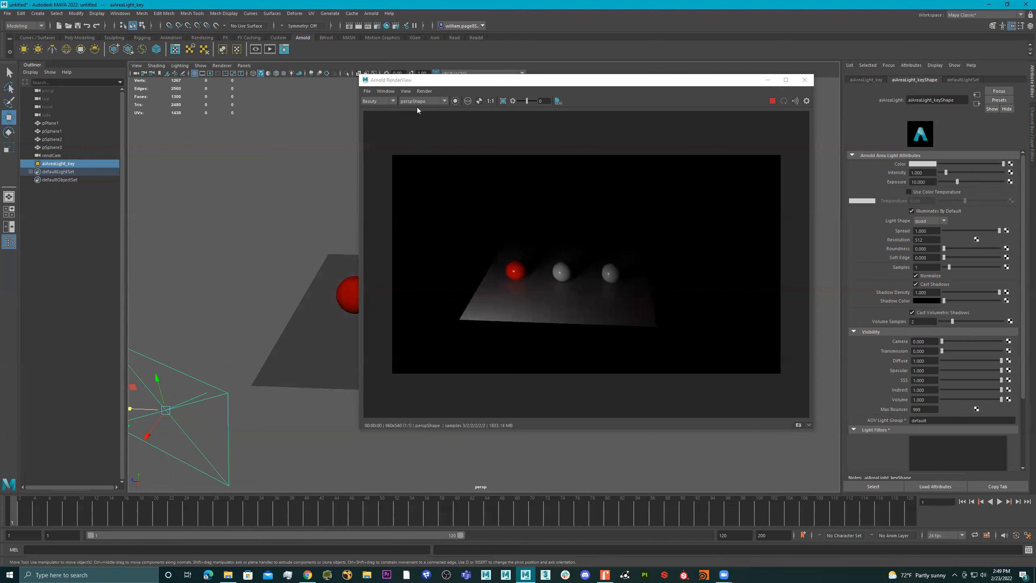
left_click_drag(256, 254, 265, 237, "alt")
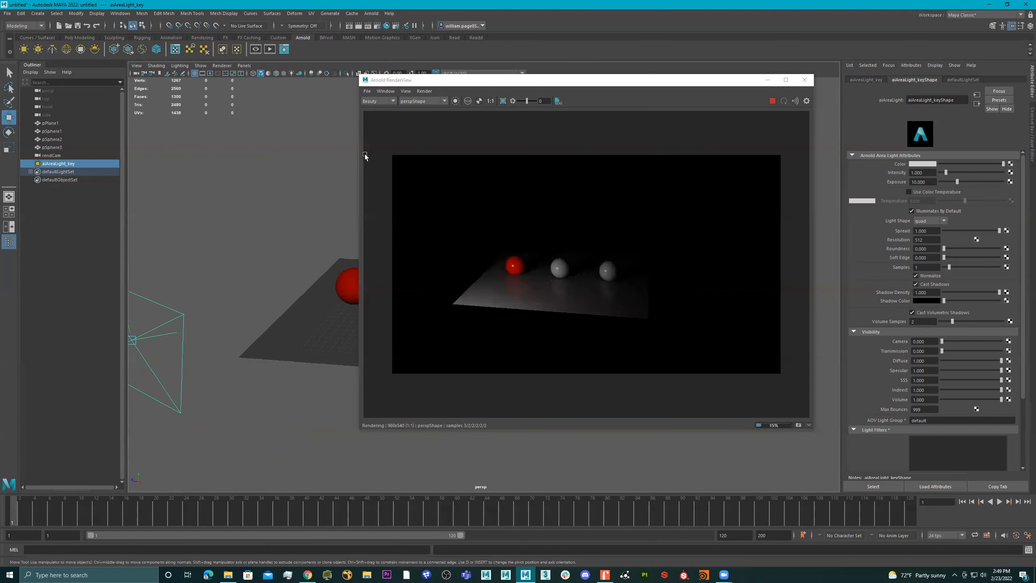
left_click(435, 102)
left_click(432, 113)
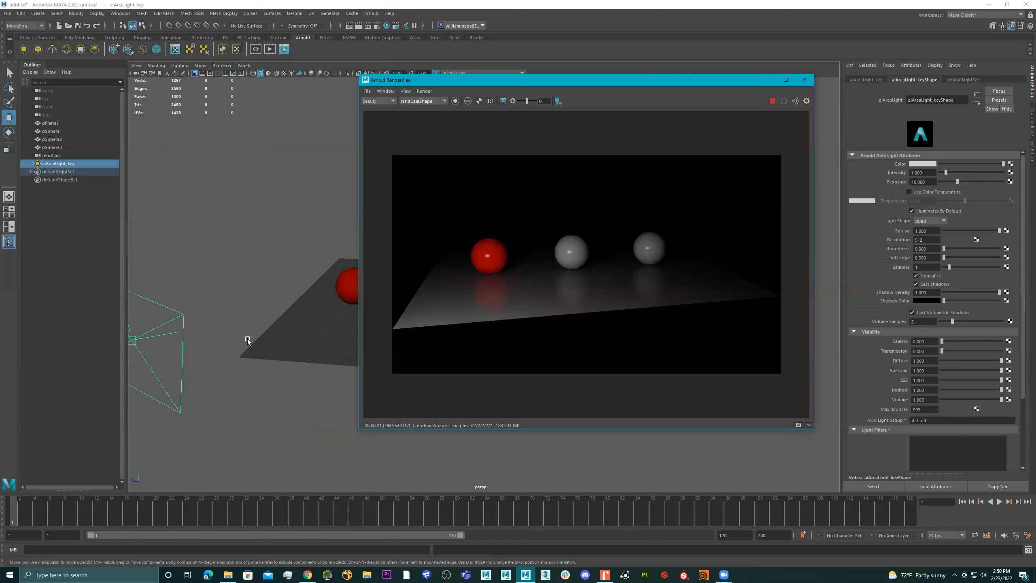
Scale up the key area light uniformly from a view that shows the whole light
left_click_drag(271, 355, 317, 389, "alt")
middle_click_drag(216, 262, 122, 268, "alt")
left_click_drag(233, 310, 384, 396, "alt")
key("r")
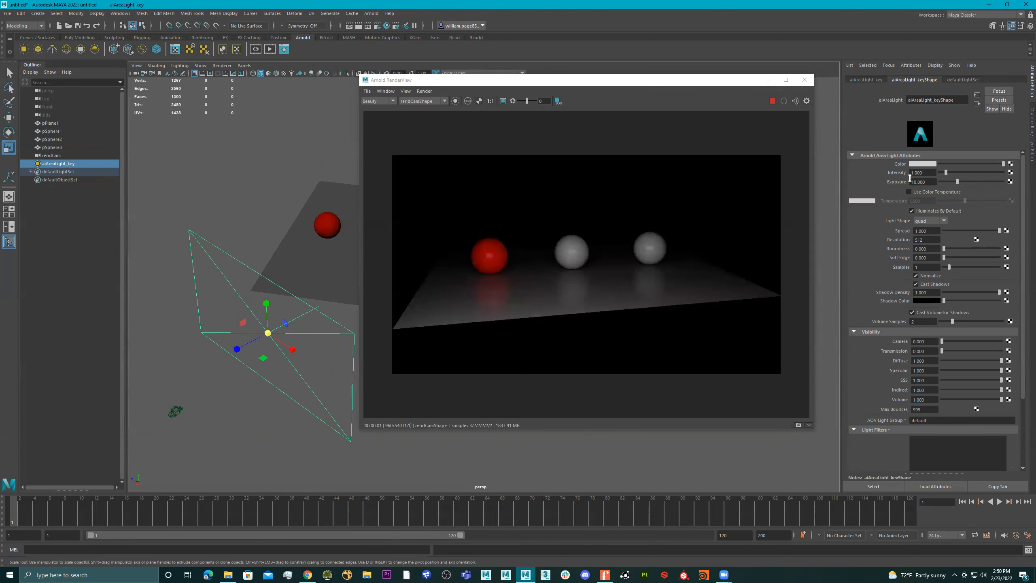
Set the key area light's exposure to 15, and reduce it to about 11.5
left_click_drag(930, 183, 894, 180)
type("15")
key("Return")
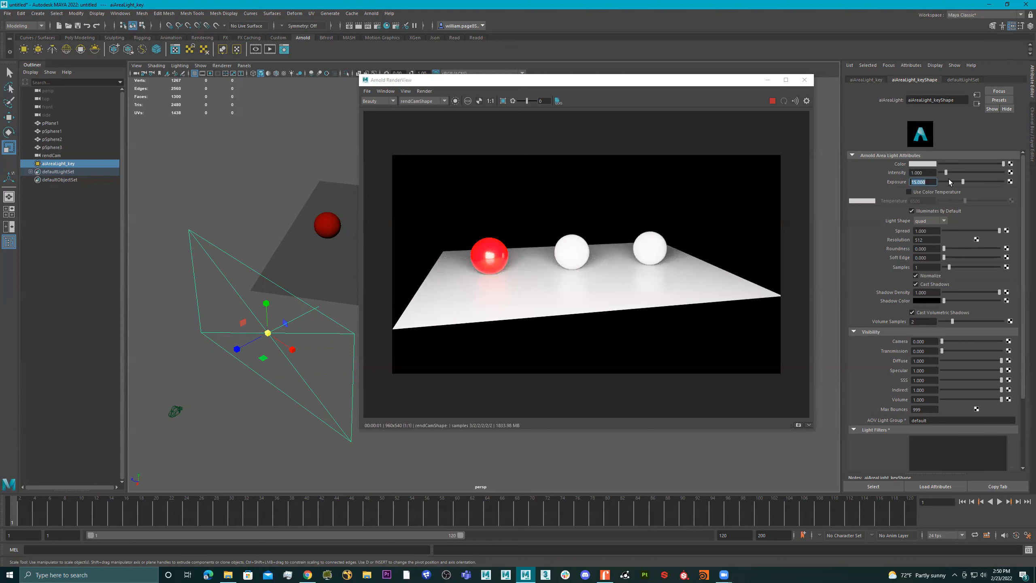
left_click_drag(962, 183, 960, 182)
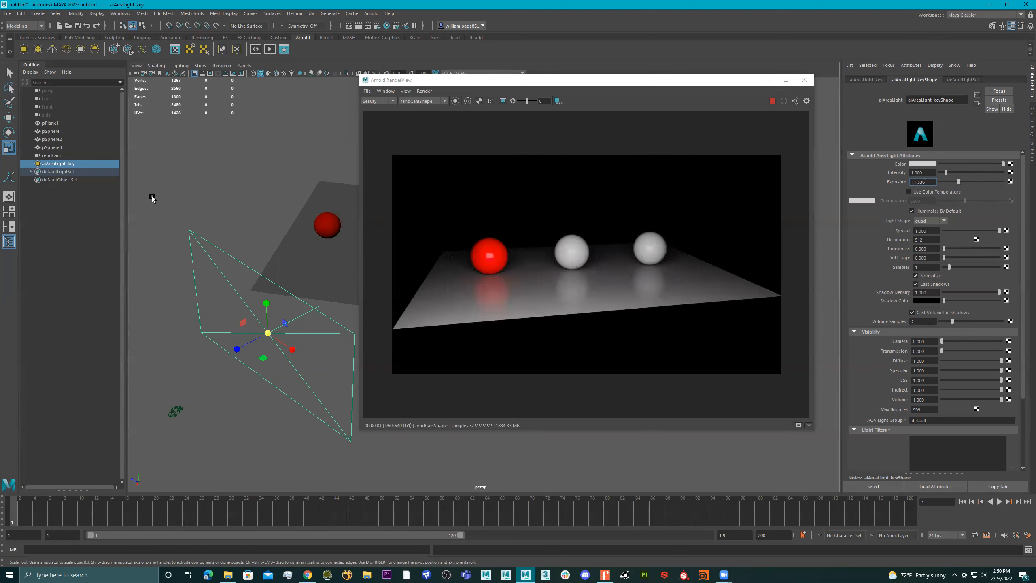
Select the red sphere, pSphere1, and open its material attributes
left_click(61, 123)
left_click(56, 131)
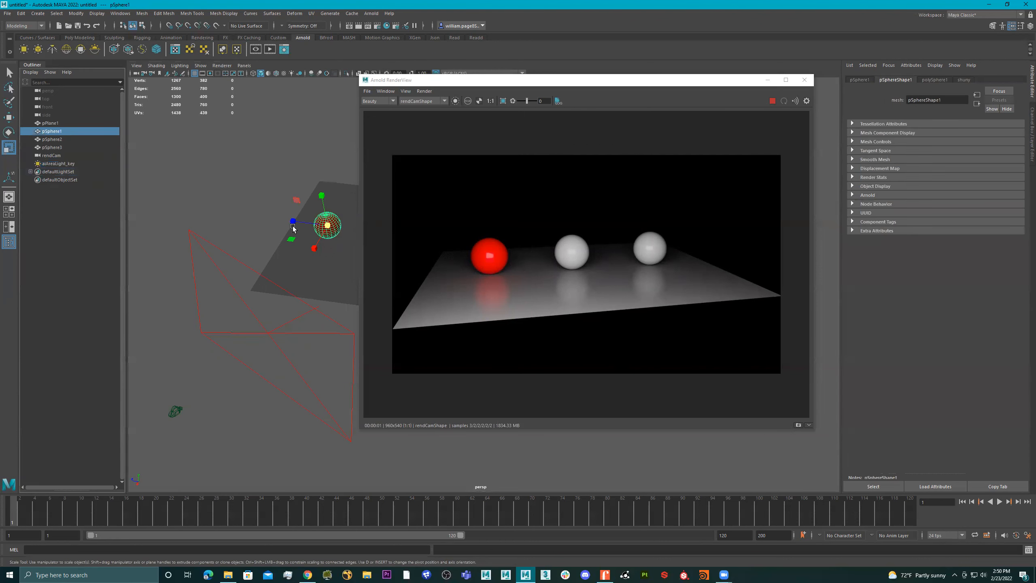
right_click(327, 221)
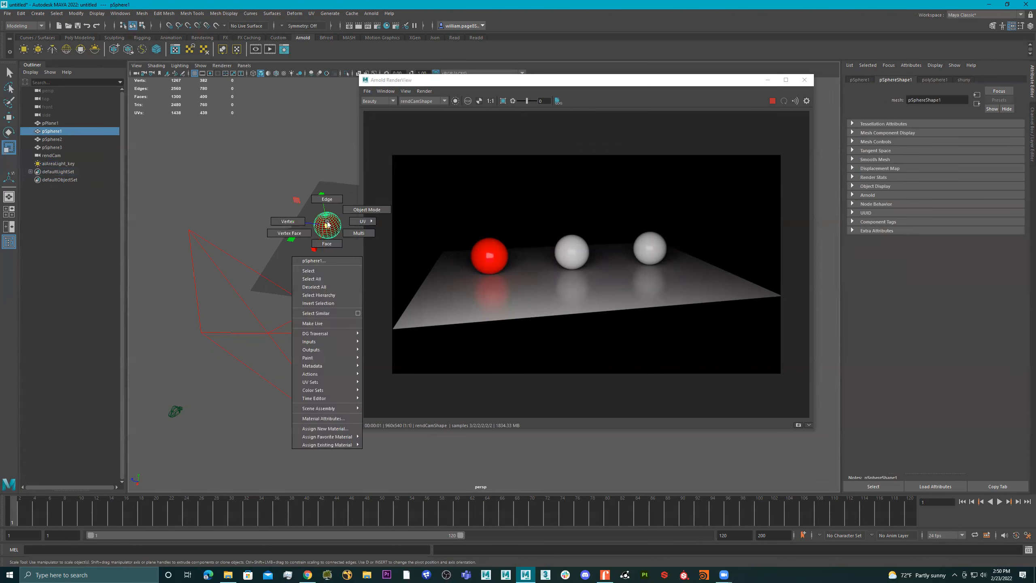
left_click(316, 419)
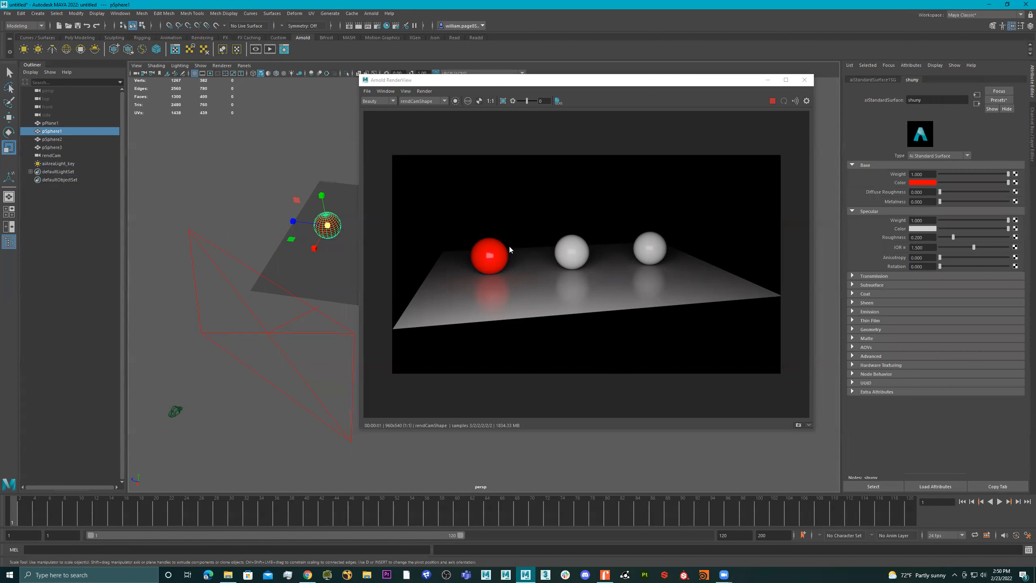
Pick each of the three spheres in the render to check its assigned material, finishing on the red sphere
left_click(482, 258)
left_click(570, 255)
left_click(653, 245)
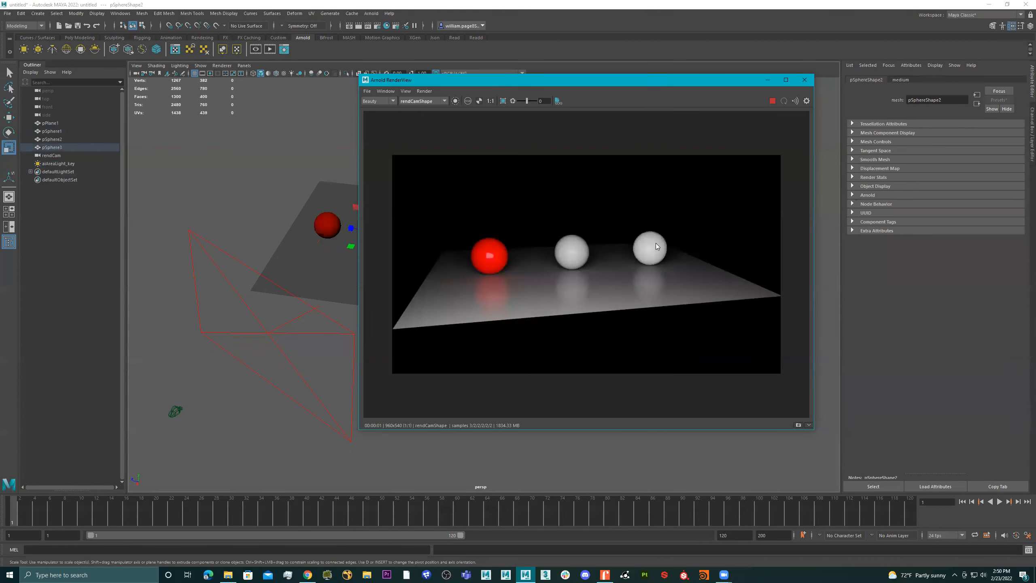
left_click(578, 251)
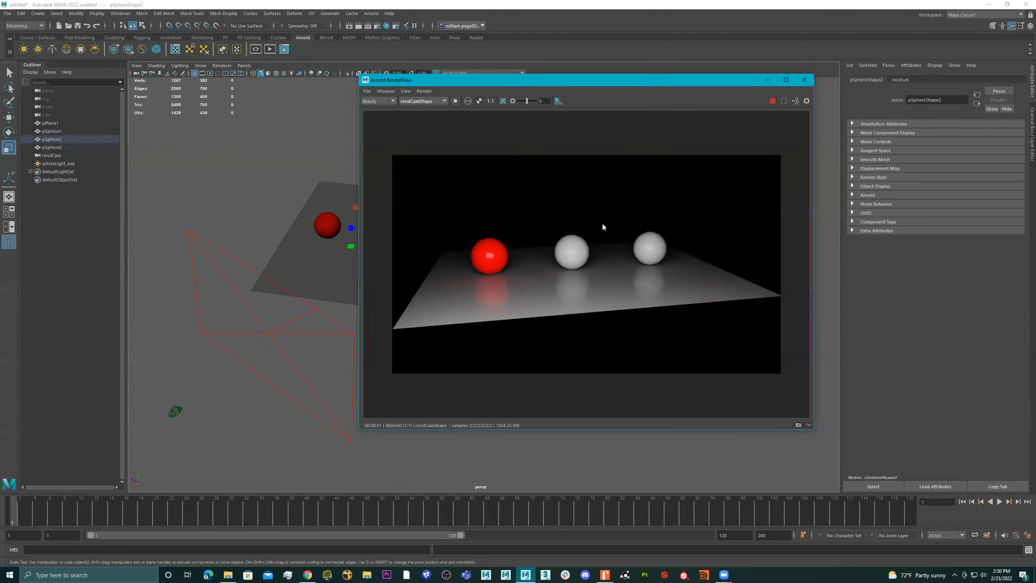
left_click(500, 255)
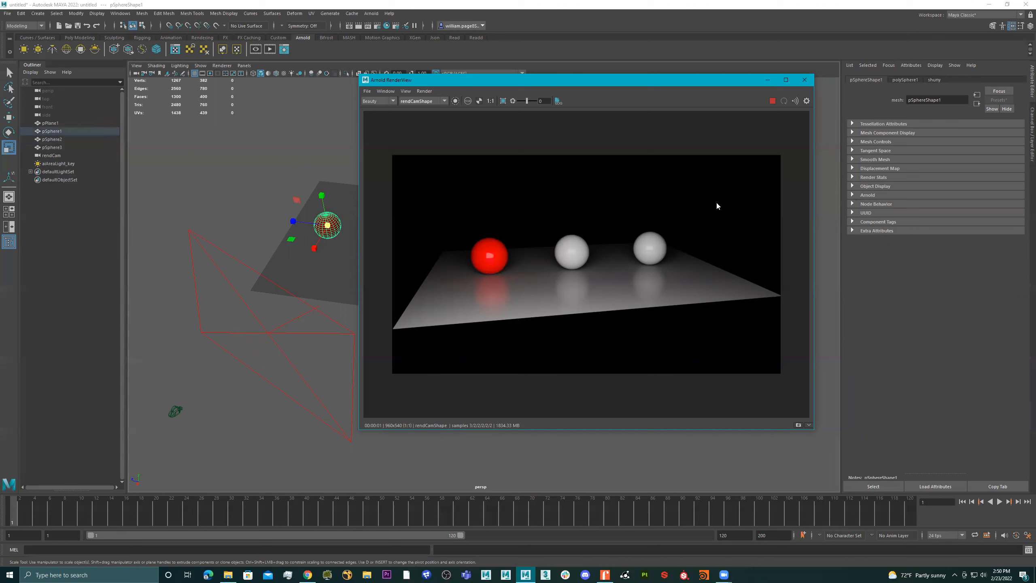
left_click(562, 257)
left_click(656, 251)
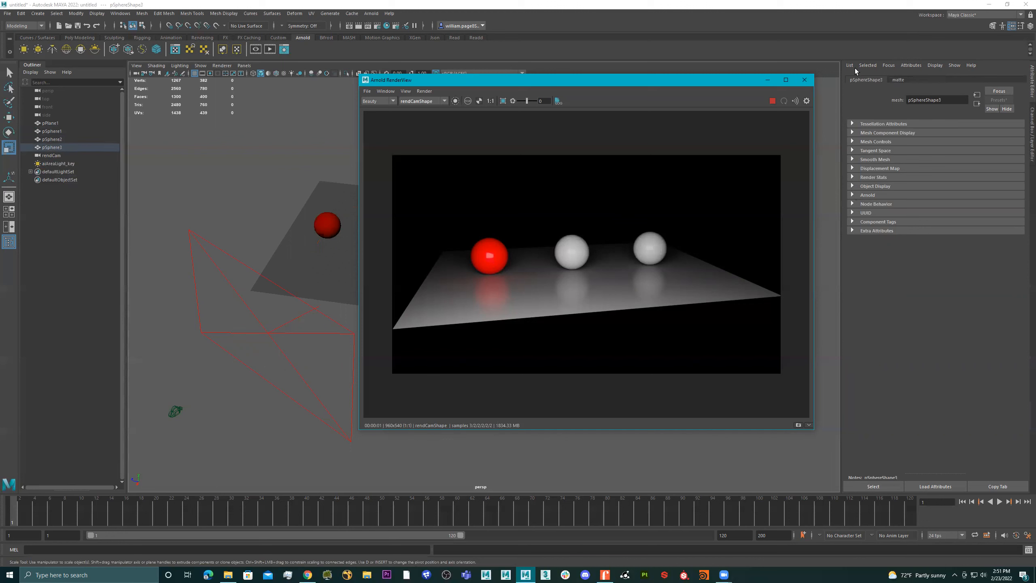
left_click(488, 253)
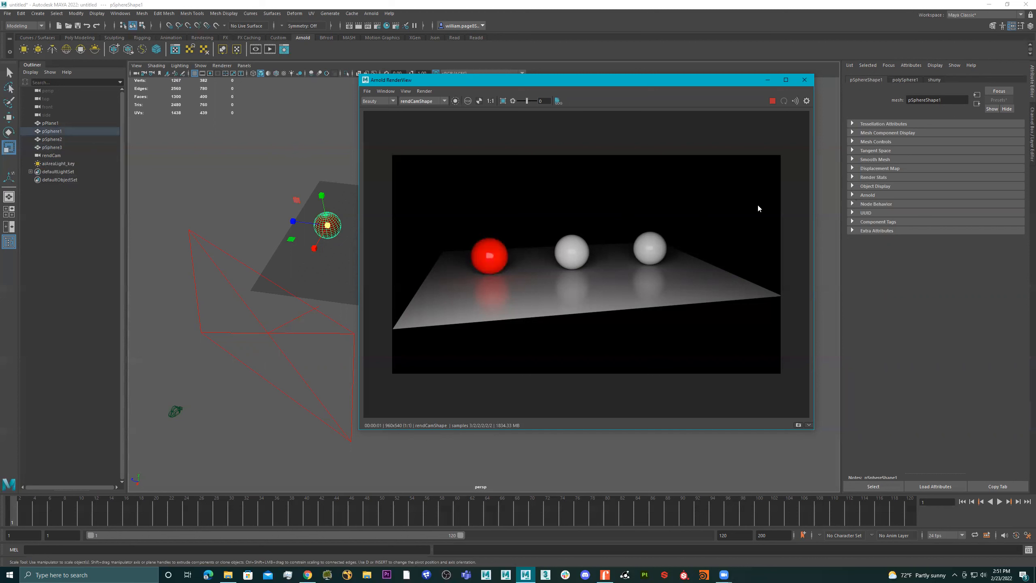
Vary the red sphere material's specular roughness between 0.329 and 0 while inspecting the highlight, and settle on 0.042
left_click(935, 80)
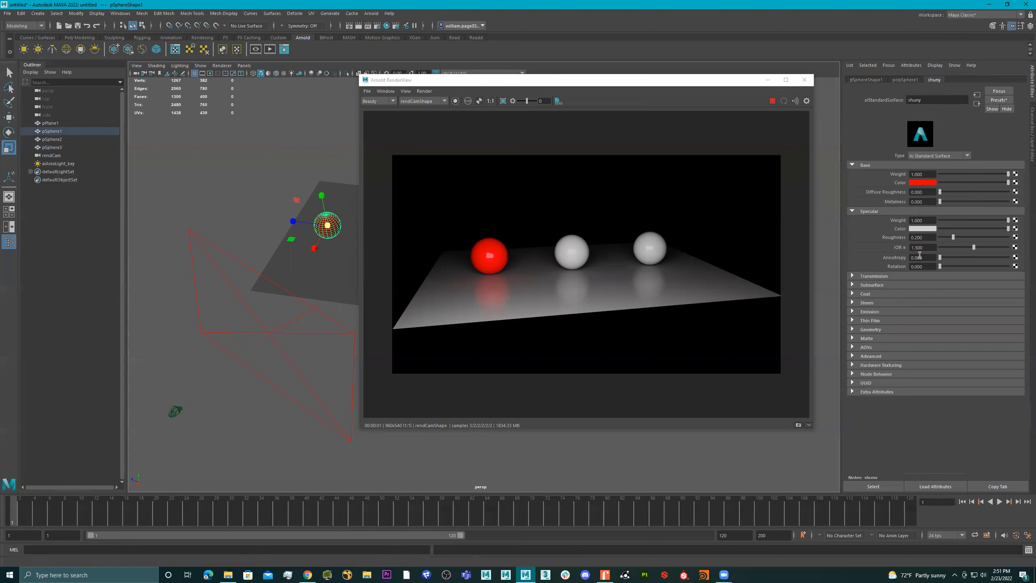
mouse_move(953, 238)
left_mouse_down()
mouse_move(990, 238)
mouse_move(938, 241)
mouse_move(987, 244)
mouse_move(962, 241)
left_mouse_up()
scroll(495, 257, "up", 5)
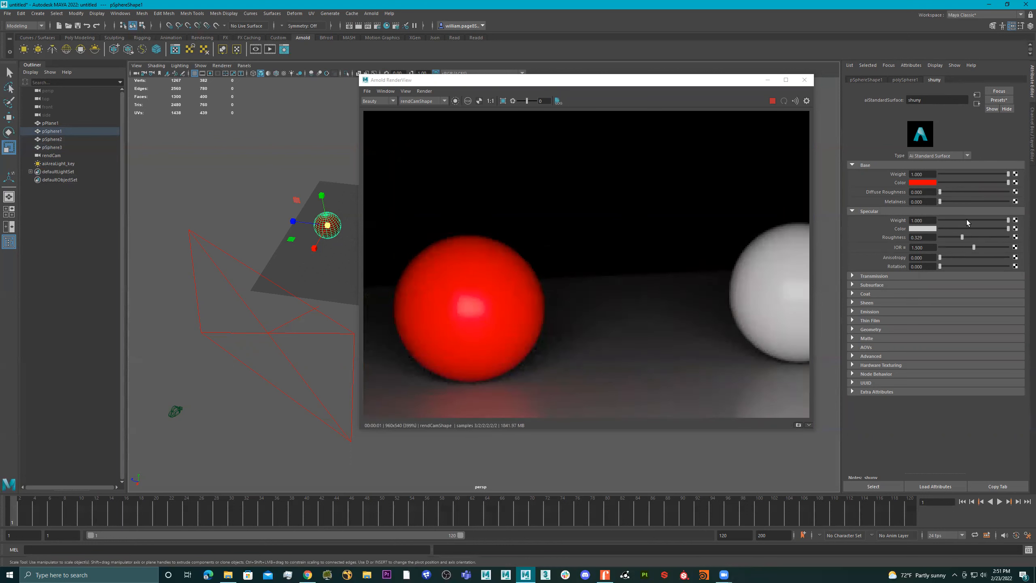
left_click_drag(954, 238, 937, 238)
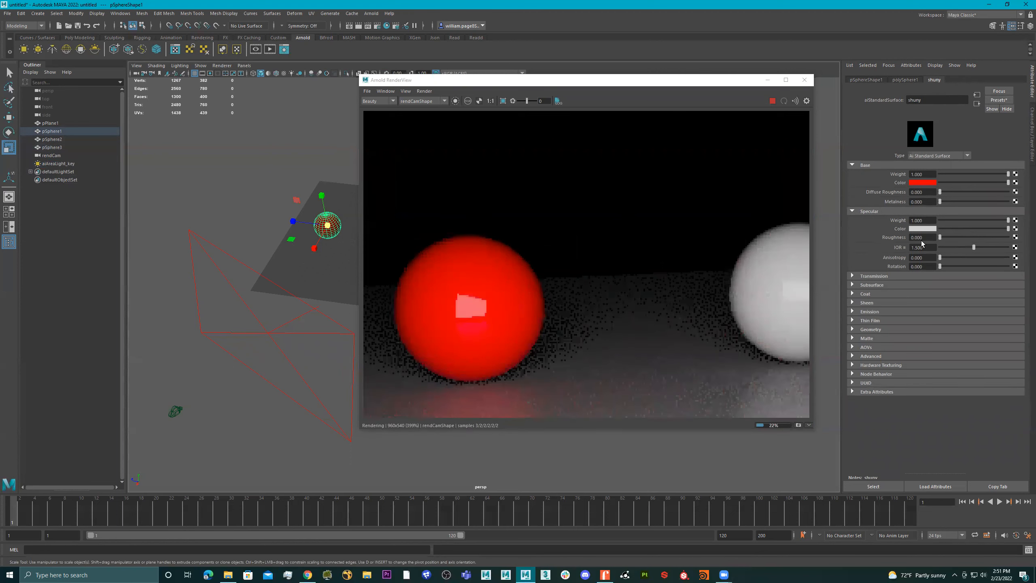
left_click(954, 237)
left_click(942, 238)
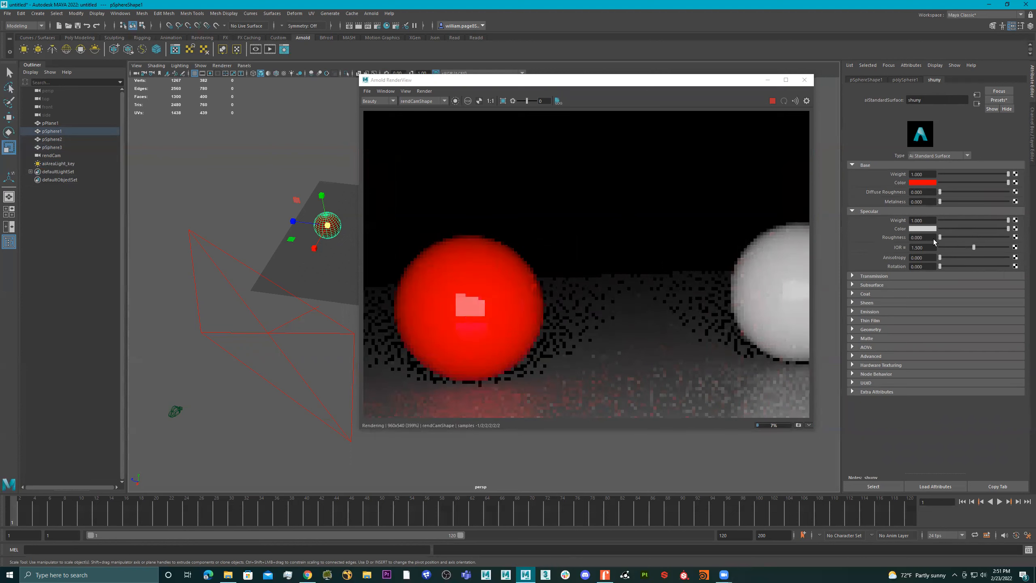
scroll(529, 300, "down", 5)
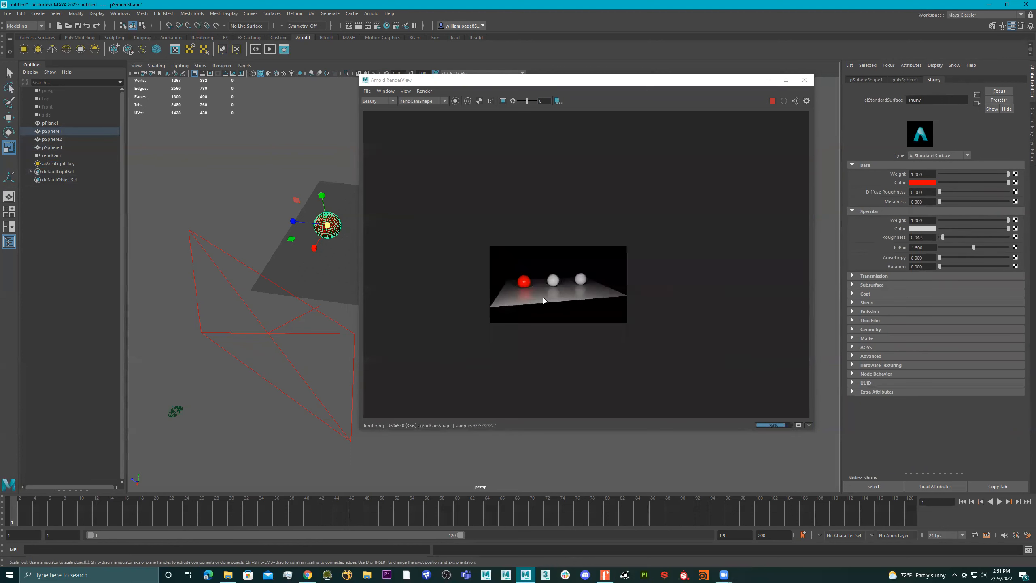
scroll(551, 296, "up", 1)
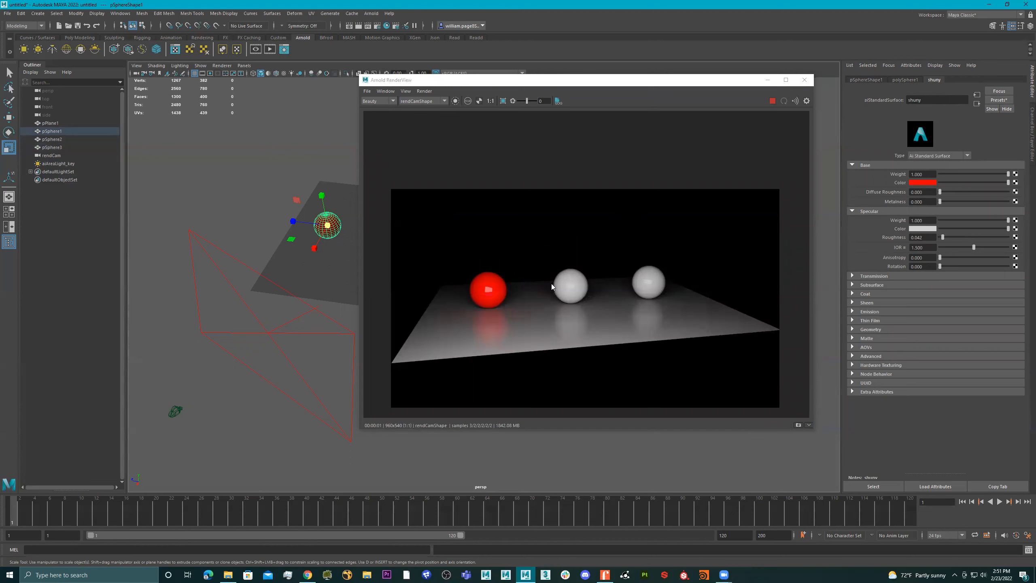
Try a yellow base color on the red sphere's material and revert it to the original red
left_click(490, 287)
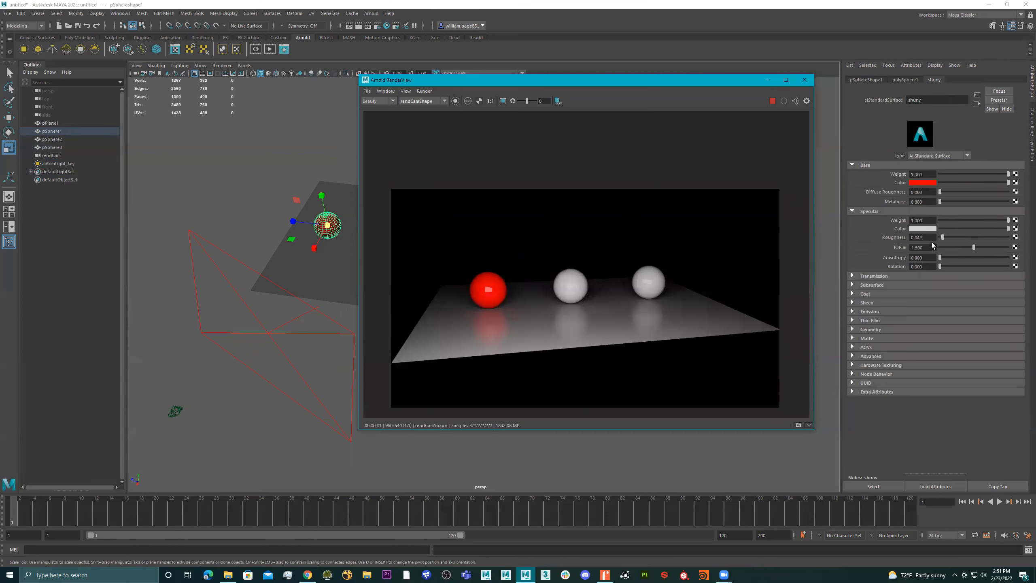
left_click(924, 183)
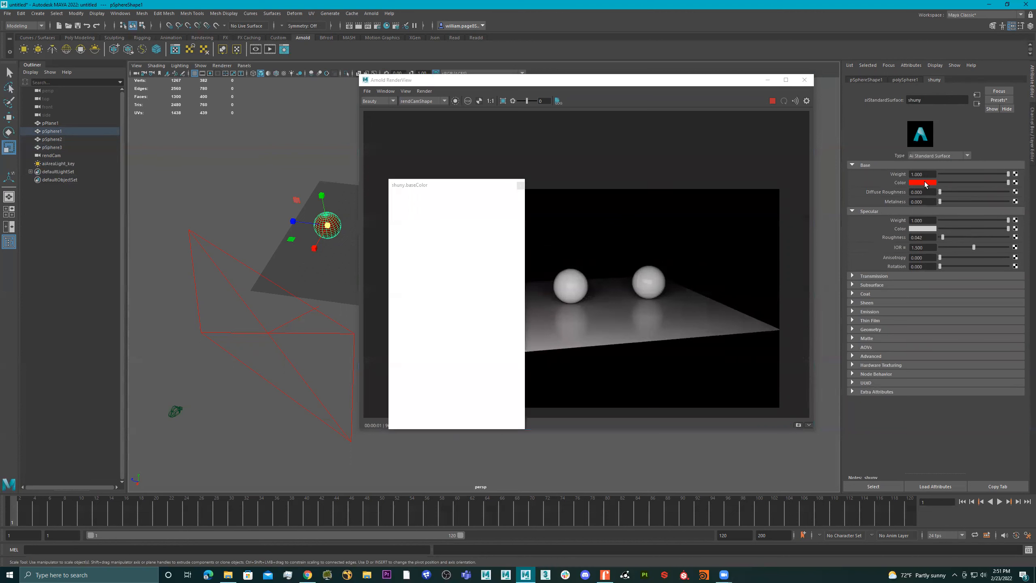
left_click(465, 200)
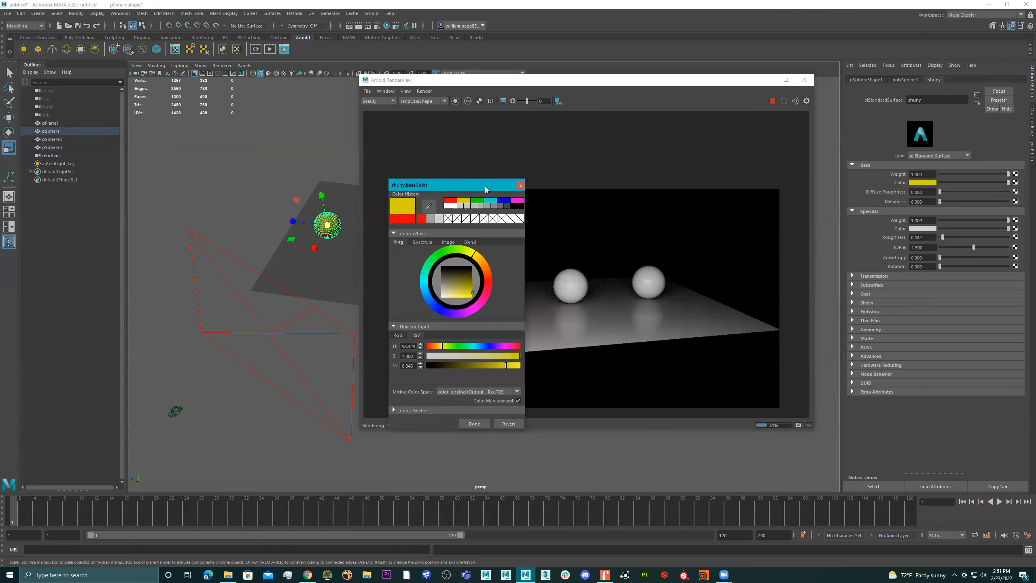
left_click_drag(700, 189, 719, 131)
mouse_move(724, 230)
left_mouse_down()
mouse_move(704, 228)
mouse_move(707, 241)
mouse_move(719, 234)
mouse_move(716, 245)
mouse_move(703, 238)
mouse_move(721, 238)
mouse_move(727, 224)
left_mouse_up()
left_click(763, 370)
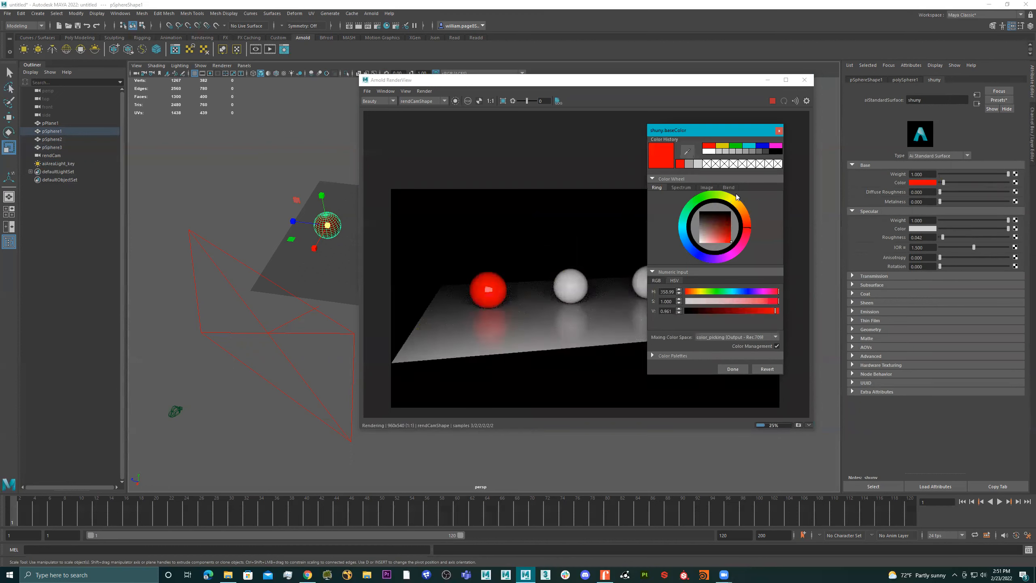
Close the color picker, then try raising the red sphere material's metalness and return it to 0
left_click(743, 370)
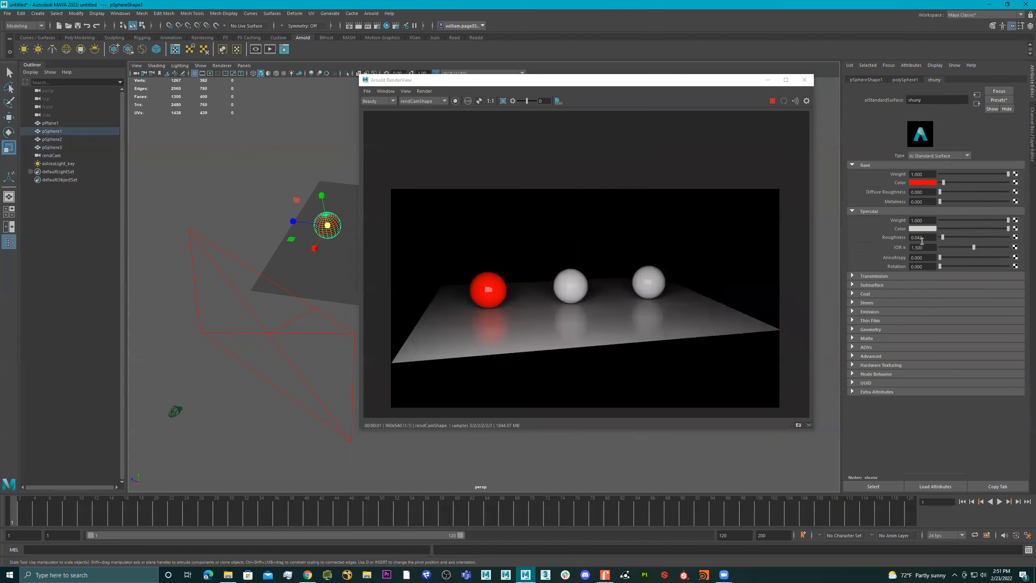
left_click_drag(947, 200, 1010, 200)
scroll(491, 286, "up", 2)
scroll(494, 288, "down", 2)
left_click_drag(1007, 201, 910, 204)
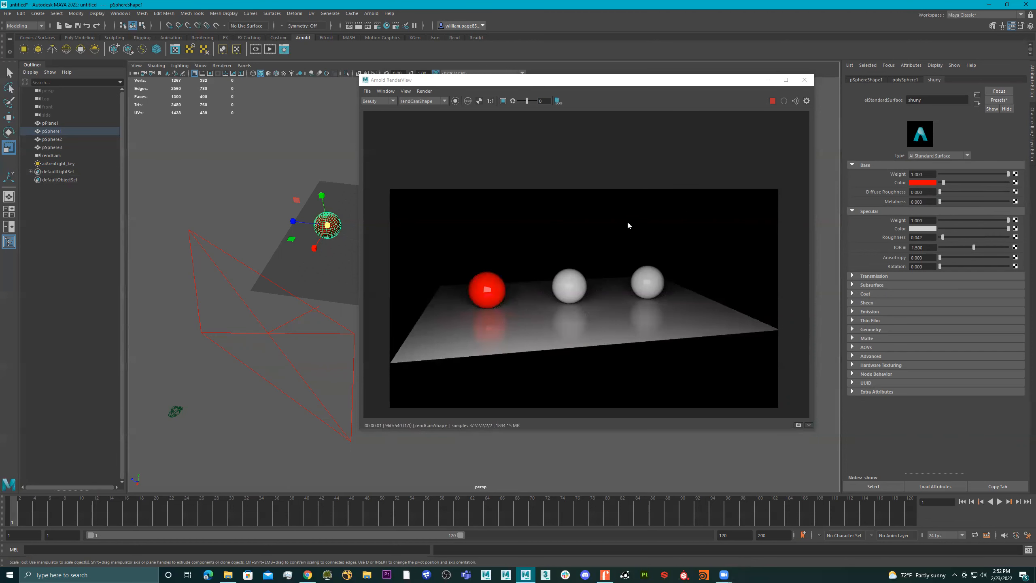
Close the Arnold RenderView and select the key area light in the scene
left_click(804, 80)
left_click_drag(574, 234, 384, 343, "alt")
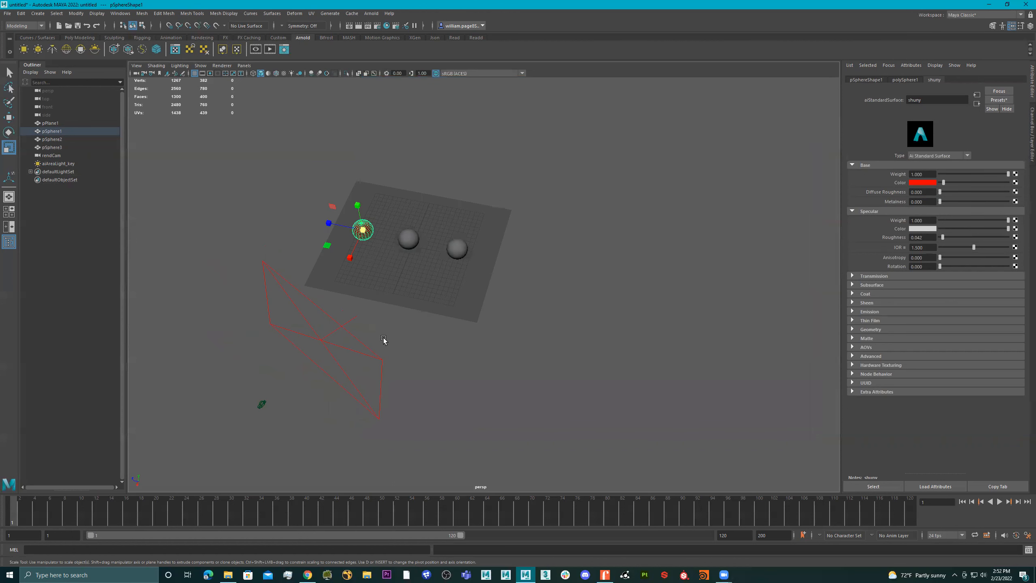
left_click(329, 362)
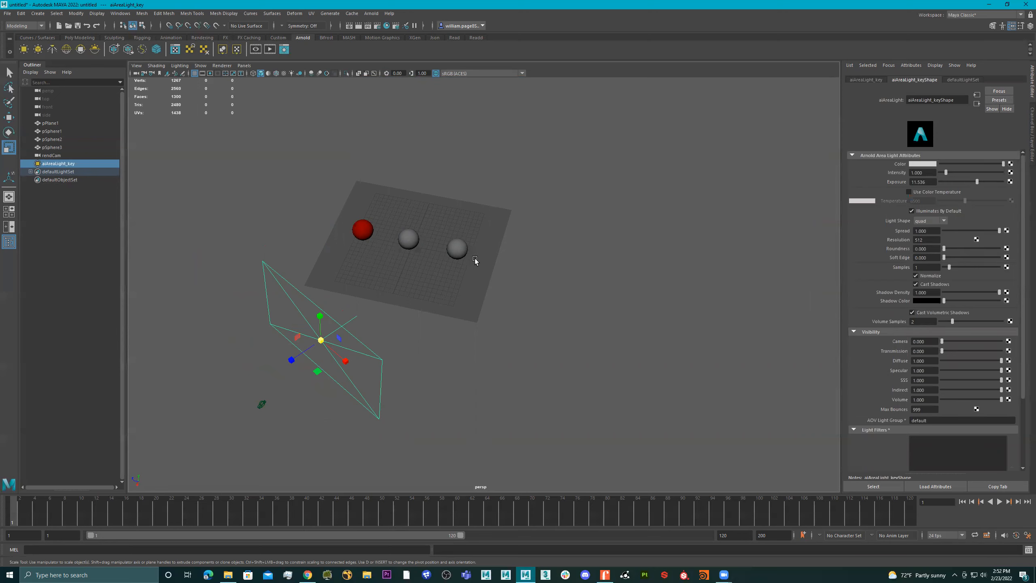
left_click_drag(474, 262, 473, 281, "alt")
Switch to Chrome and search Google Images for "3 point lighting"
left_click(306, 574)
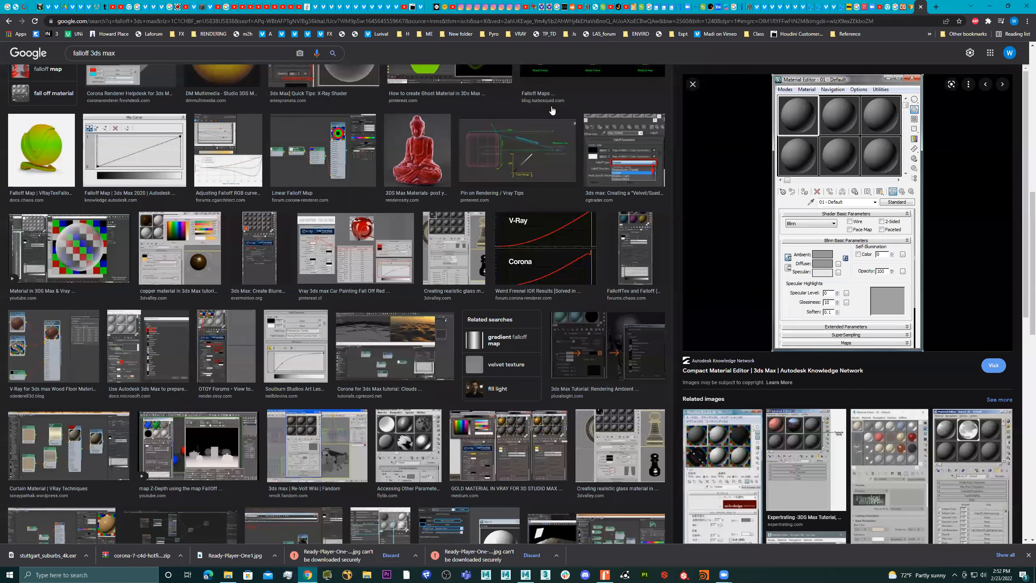
left_click(520, 24)
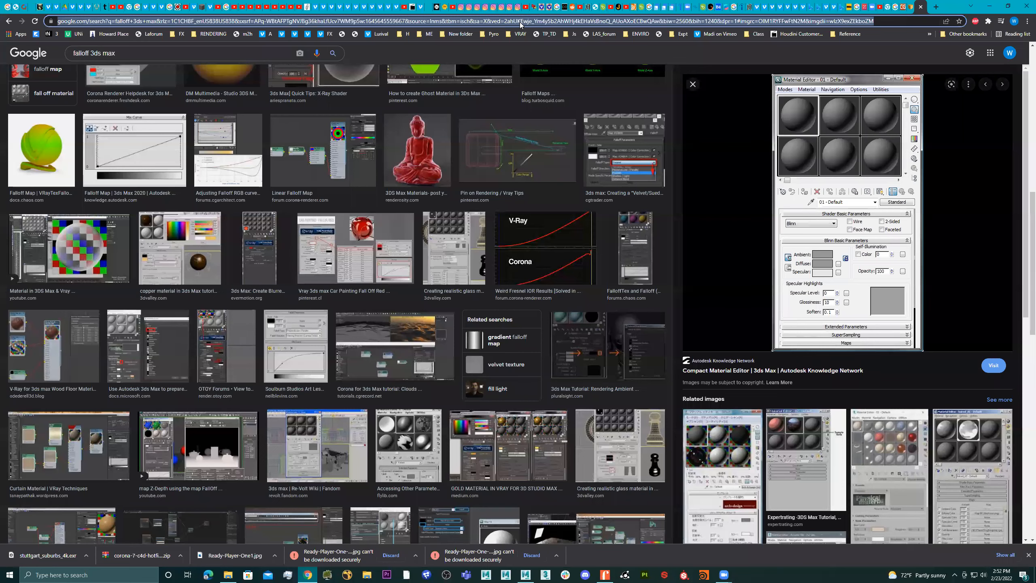
type("3 point ligh")
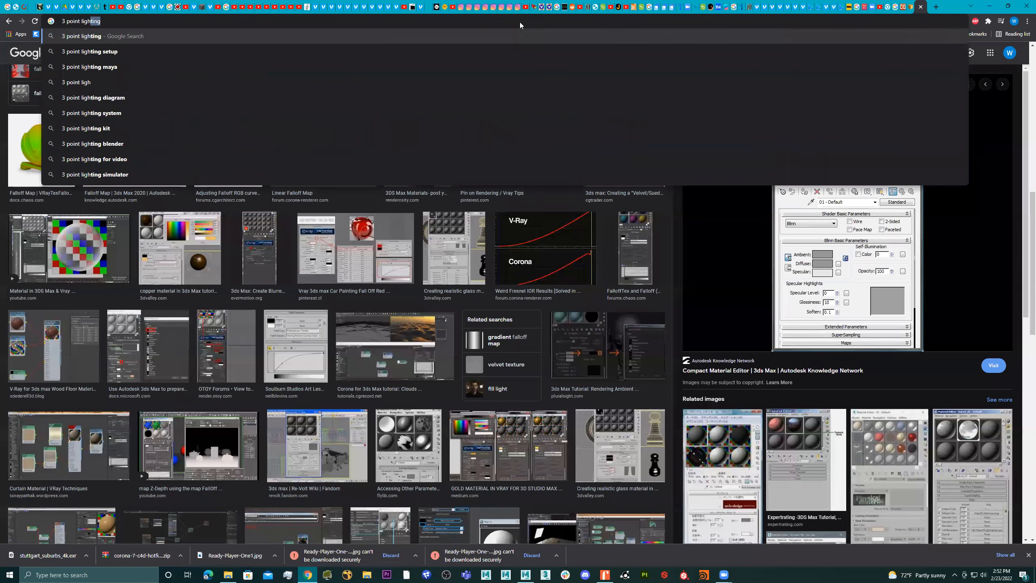
key("Return")
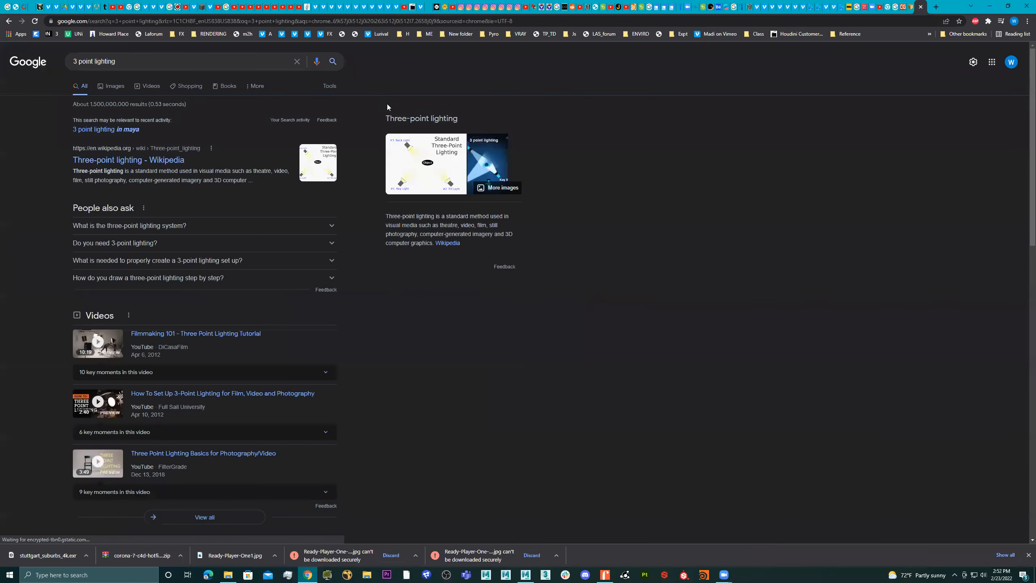
left_click(112, 86)
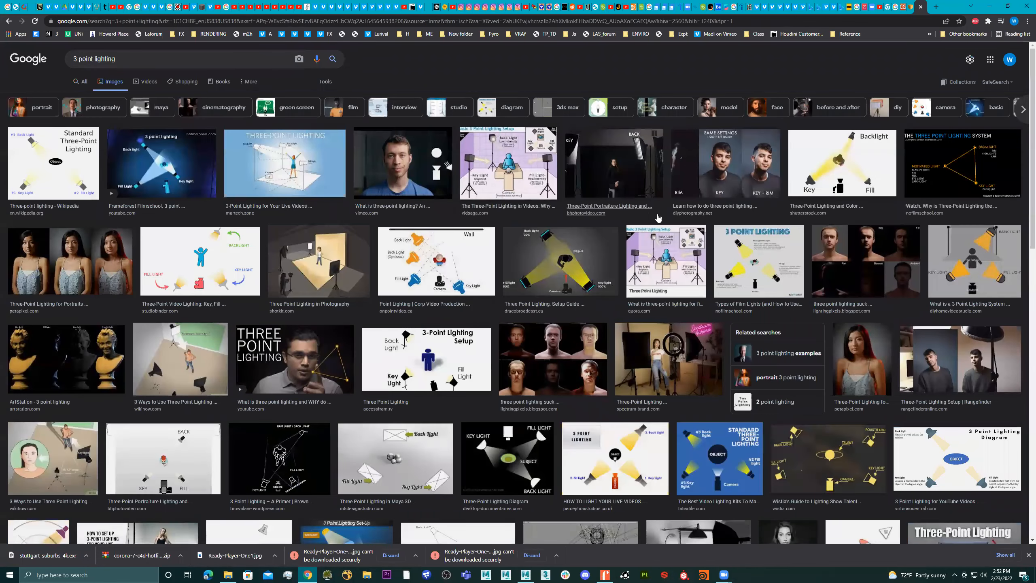
Examine the three-point lighting setup diagram, the portrait comparisons, the lit head scans and the studio setup photo
left_click(320, 164)
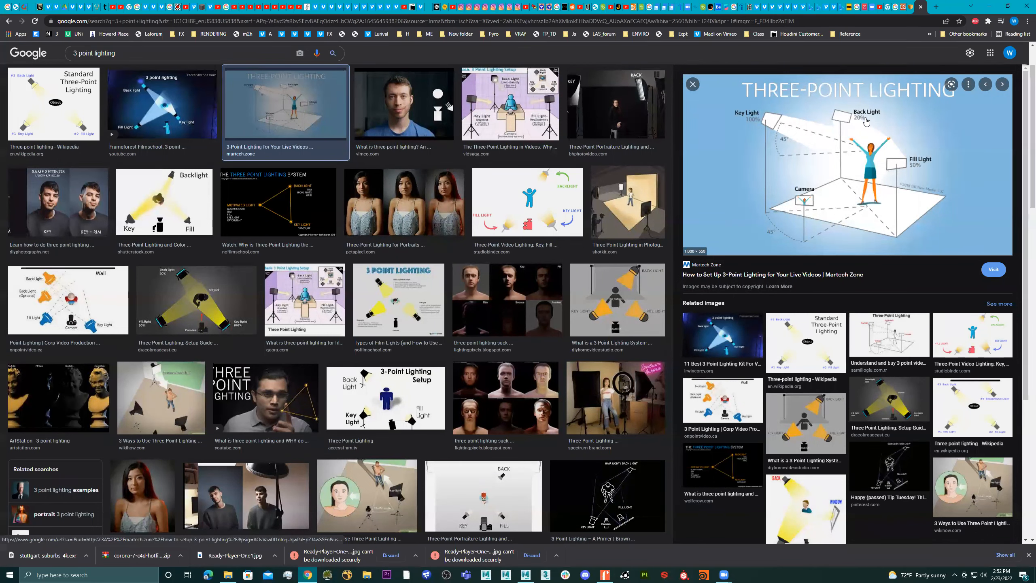
left_click(398, 204)
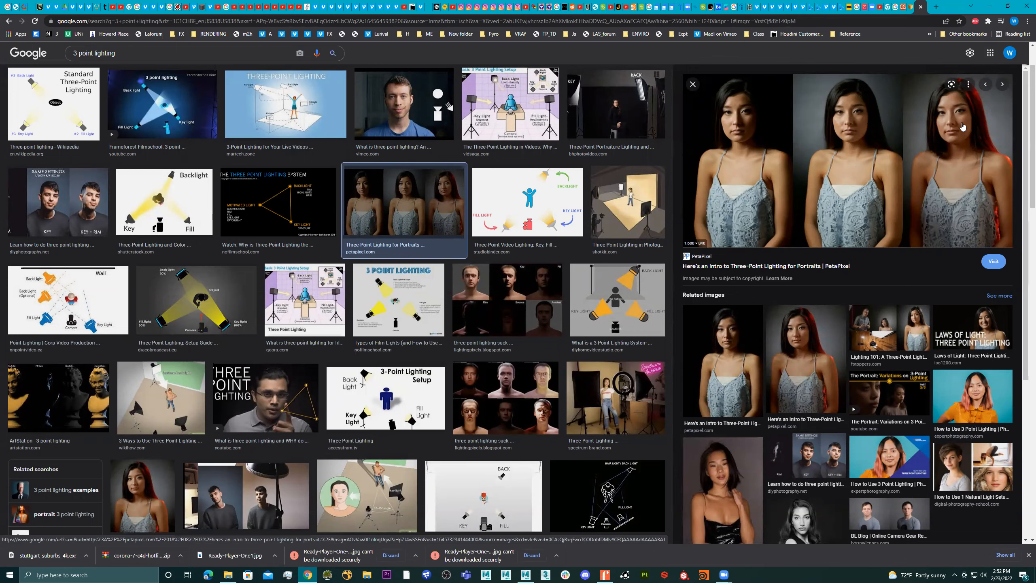
scroll(954, 152, "down", 6)
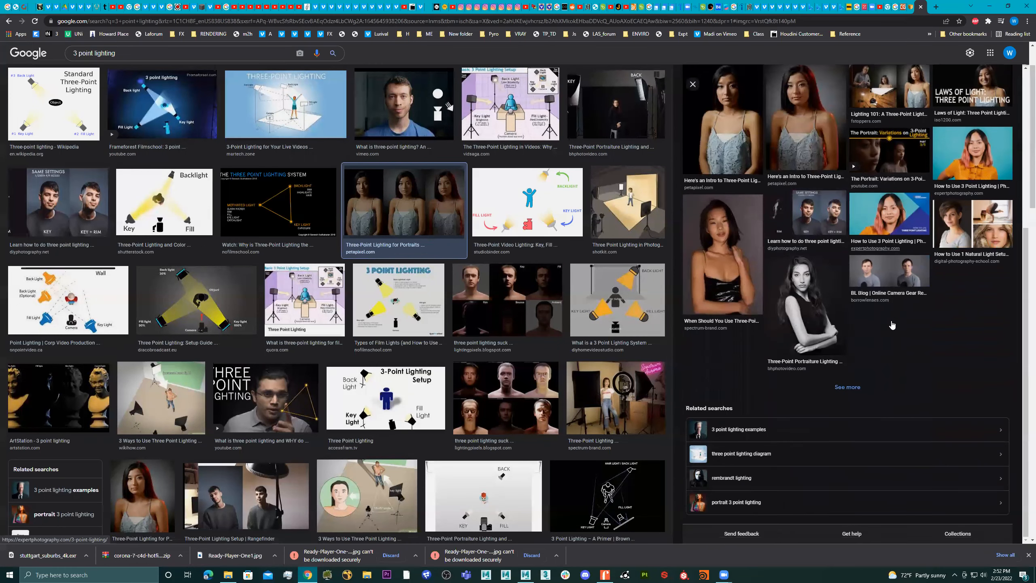
left_click(508, 401)
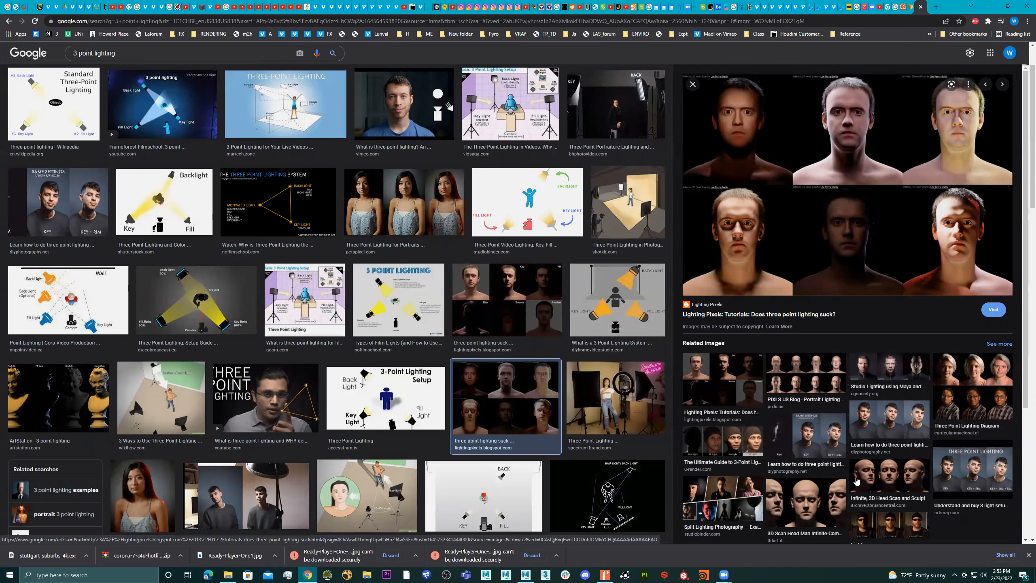
left_click(908, 474)
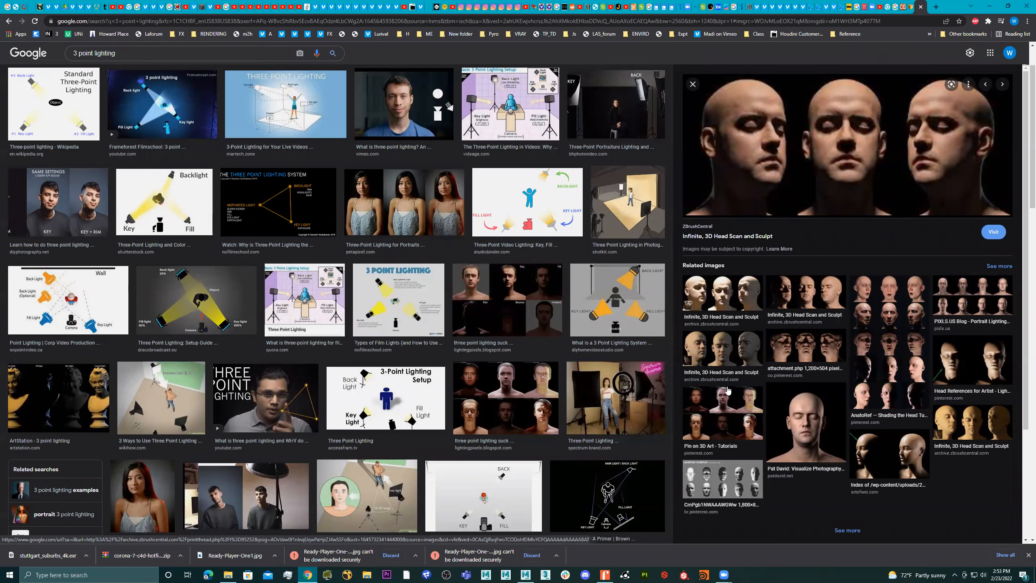
left_click(631, 398)
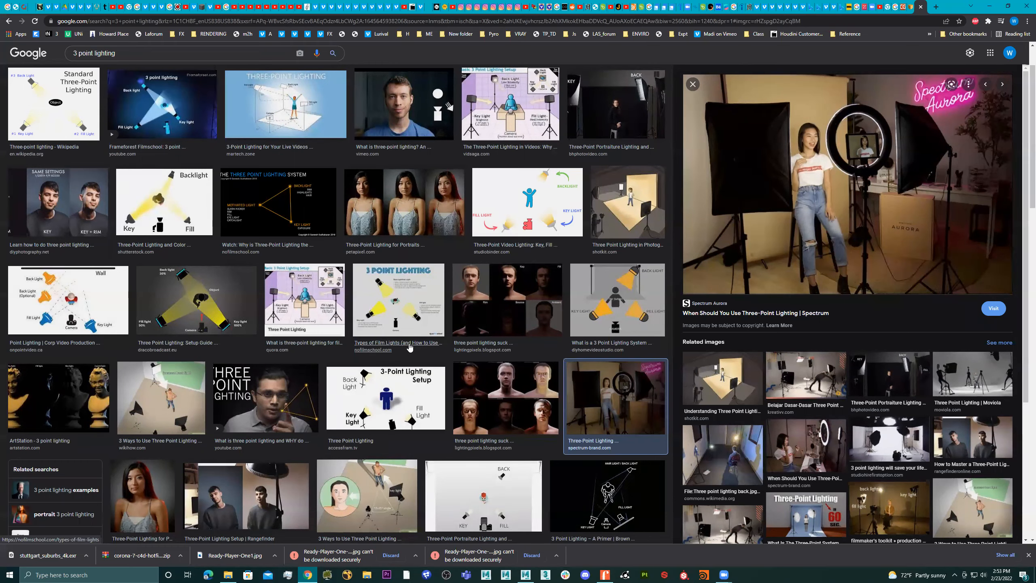
Browse further lighting references, examining the ArtStation bust light breakdown and the key, rim and fill portrait comparison
scroll(410, 349, "down", 4)
left_click(47, 222)
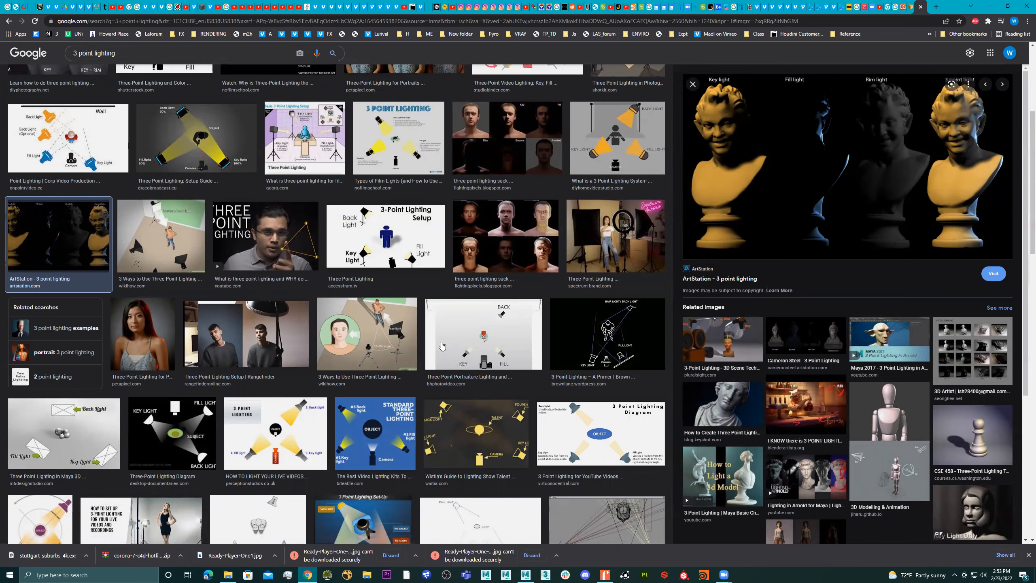
scroll(444, 352, "down", 3)
scroll(444, 352, "down", 3)
scroll(466, 373, "down", 4)
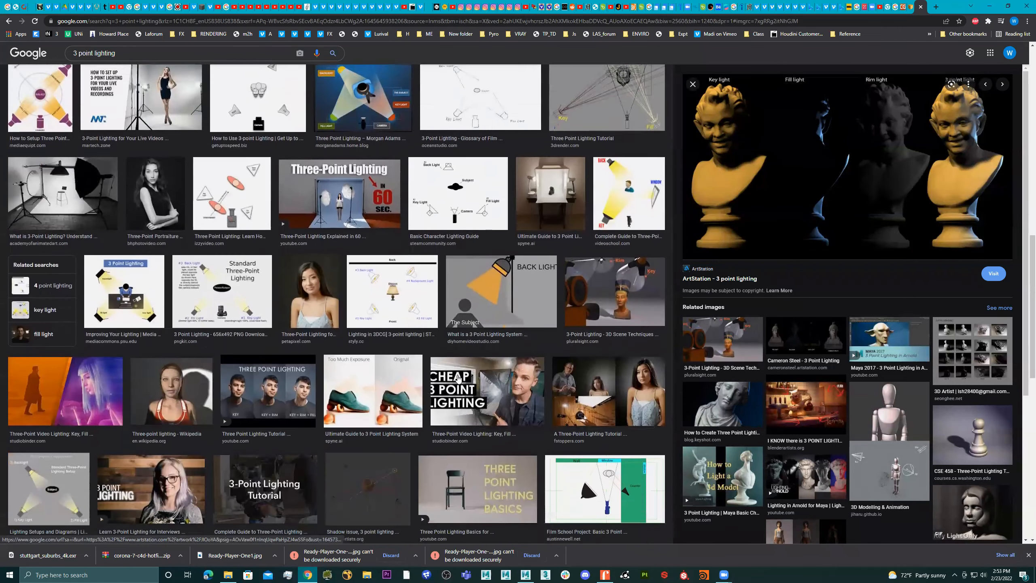
scroll(449, 384, "down", 8)
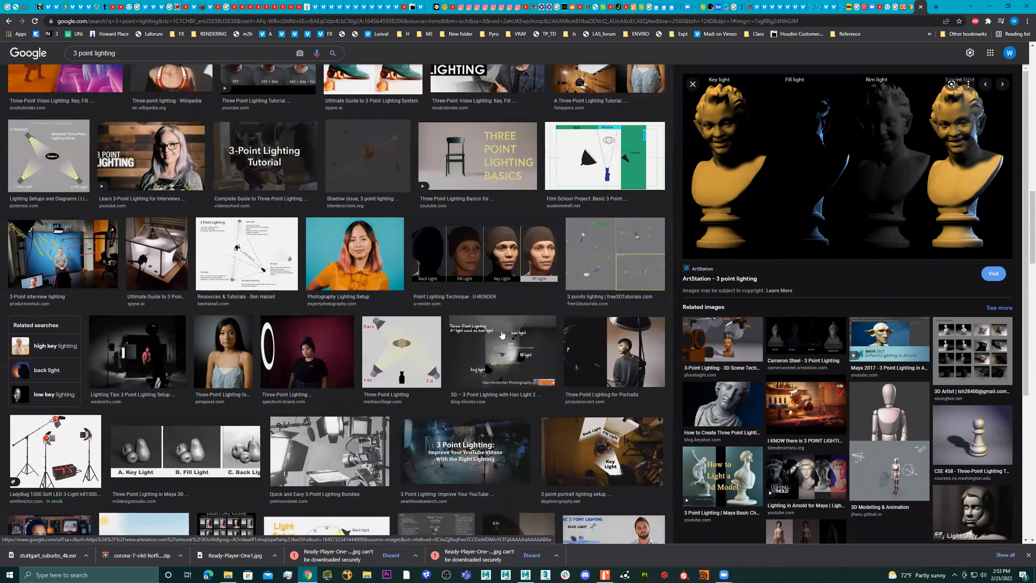
scroll(498, 329, "up", 15)
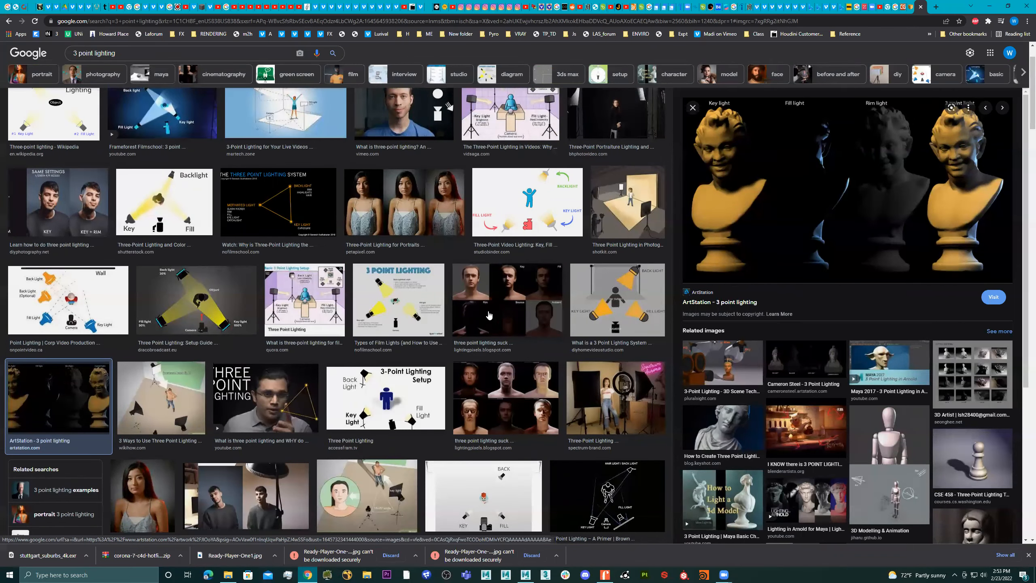
scroll(489, 314, "down", 11)
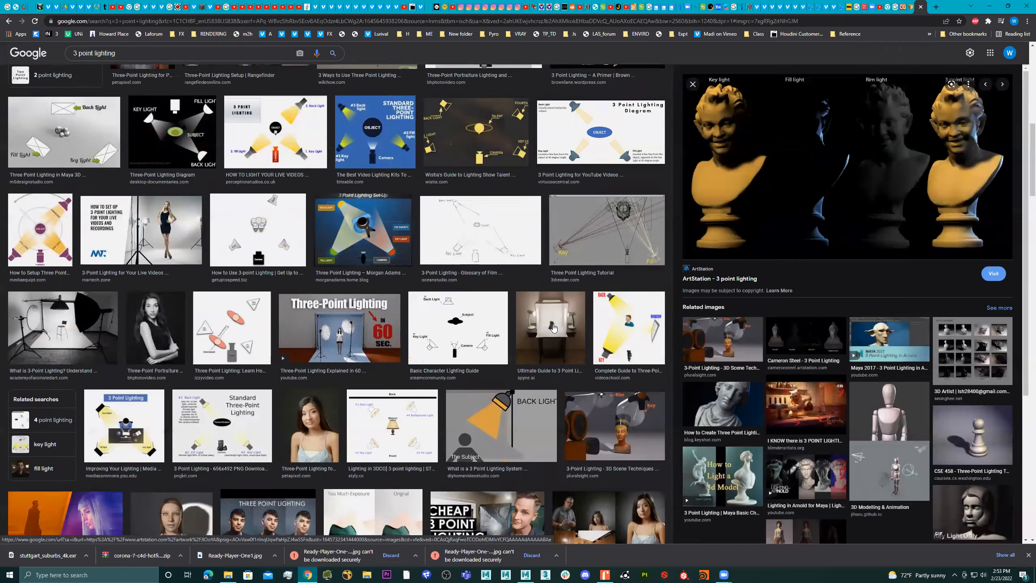
scroll(553, 327, "down", 6)
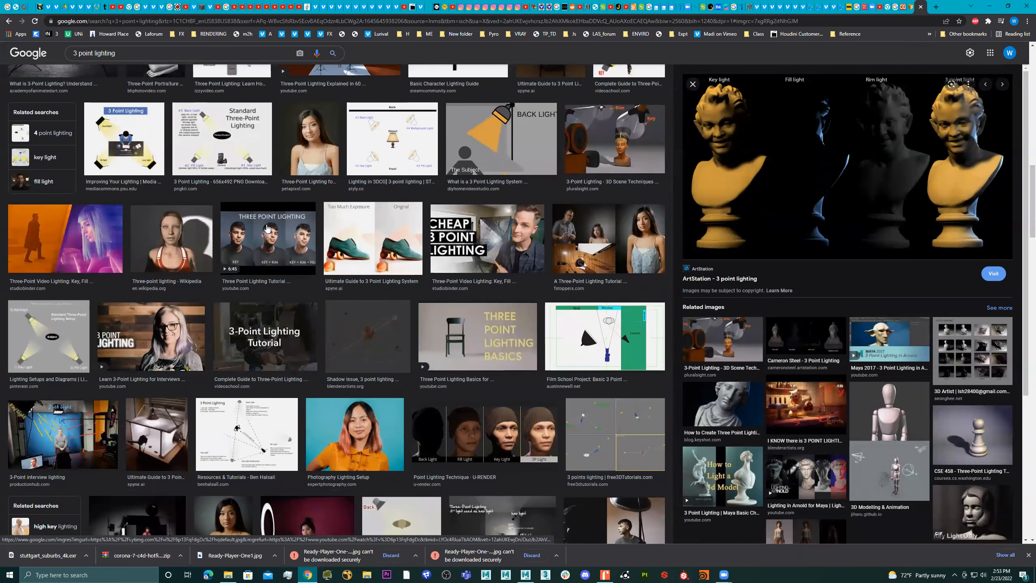
left_click(267, 228)
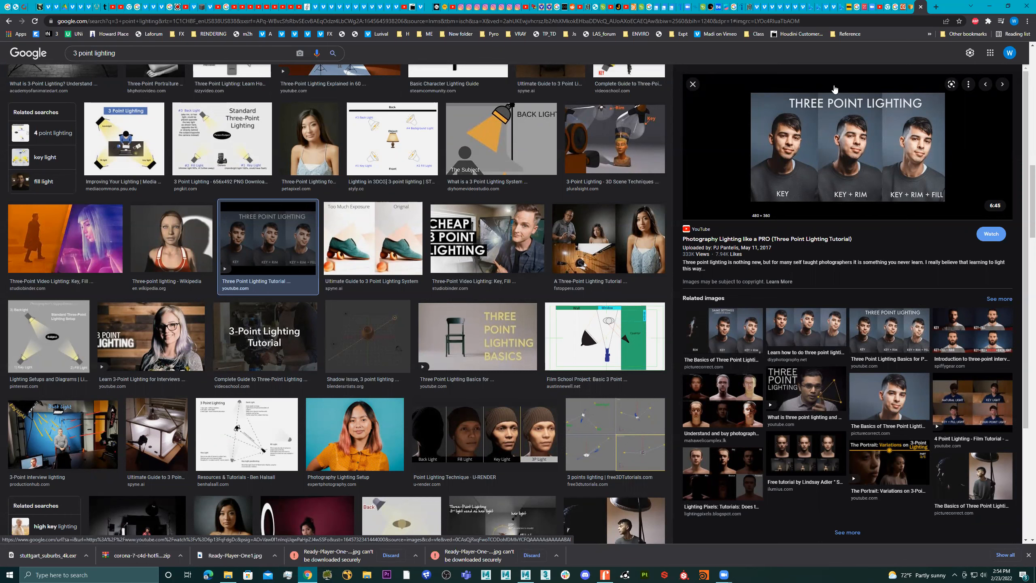
Return to Maya, duplicate the key area light, and move the copy to the opposite side of the plane
left_click(988, 6)
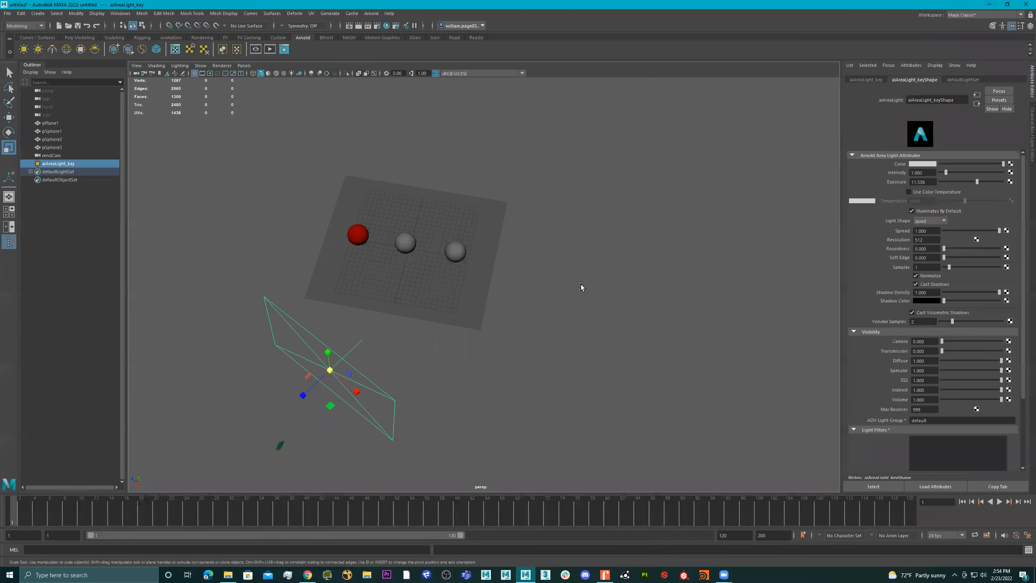
left_click_drag(473, 333, 413, 301, "alt")
left_click_drag(491, 284, 489, 289, "alt")
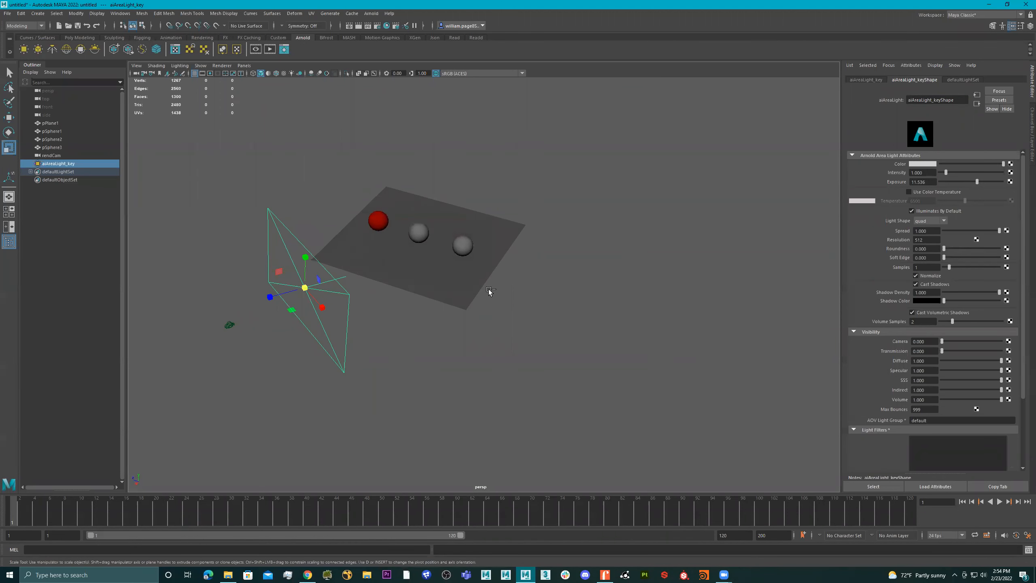
key("ctrl+d")
key("w")
left_click_drag(304, 289, 452, 310)
key("ctrl+z")
left_click_drag(280, 228, 429, 372)
Rotate the duplicated area light toward the spheres and adjust its position beside the plane
key("e")
left_click_drag(379, 394, 526, 251)
key("w")
left_click(444, 345)
left_click_drag(525, 298, 495, 313)
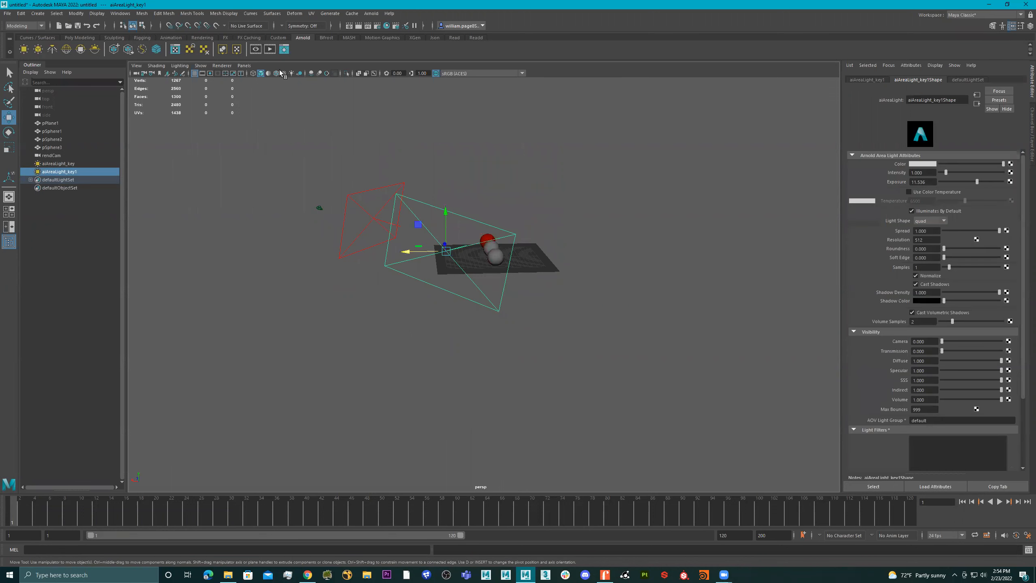
Look through the duplicated area light and aim it at the spheres, framing on pSphere3
left_click(245, 65)
left_click(274, 107)
mouse_move(578, 286)
left_mouse_down("alt")
mouse_move(546, 303)
mouse_move(582, 299)
left_mouse_up("alt")
left_click(583, 299)
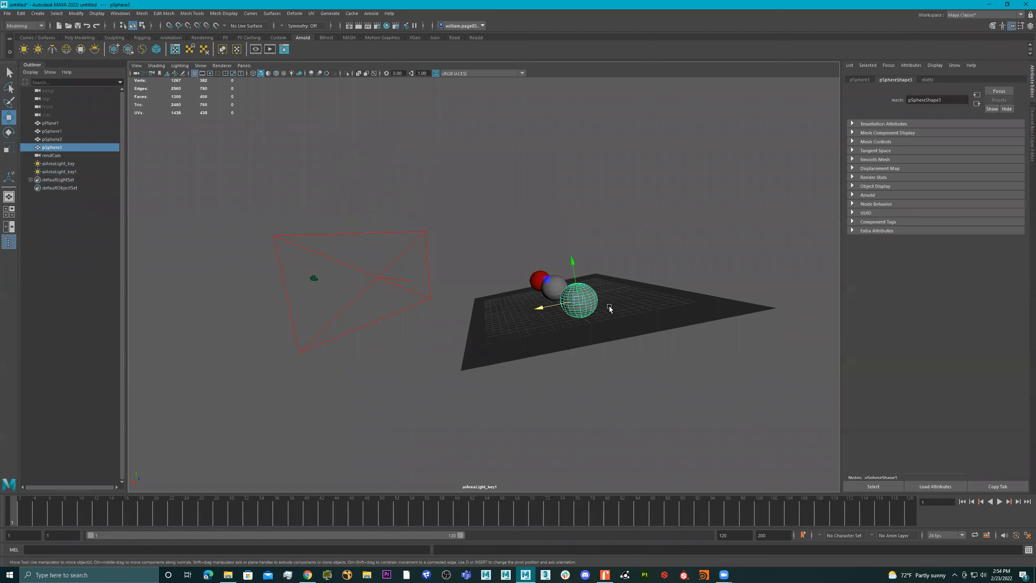
key("f")
right_click_drag(620, 293, 433, 292, "alt")
left_click_drag(518, 276, 555, 291, "alt")
right_click_drag(555, 291, 497, 296, "alt")
left_click_drag(497, 295, 517, 304, "alt")
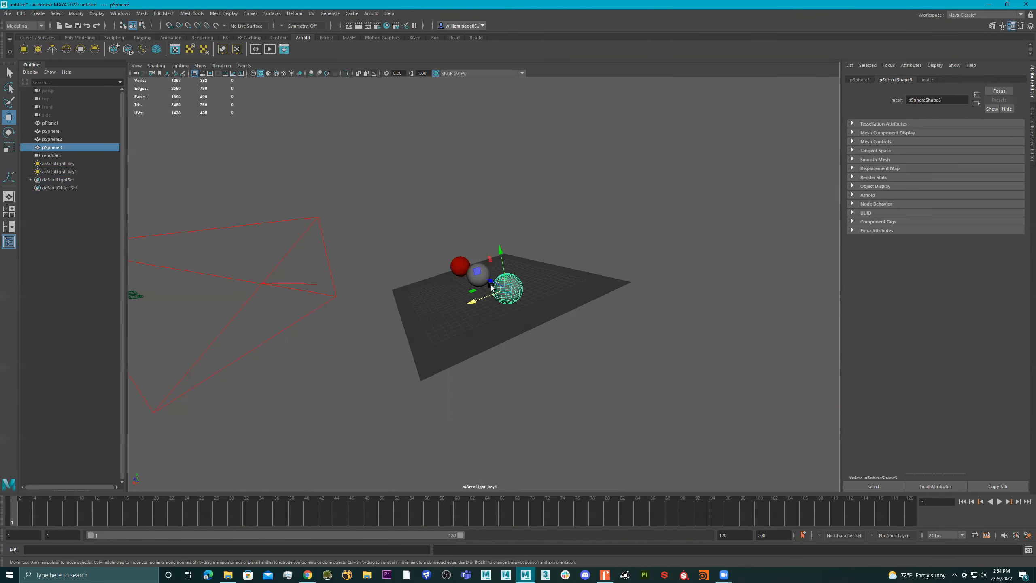
Switch the viewport back to the persp camera and select the duplicated area light, aiAreaLight_key1
left_click(244, 65)
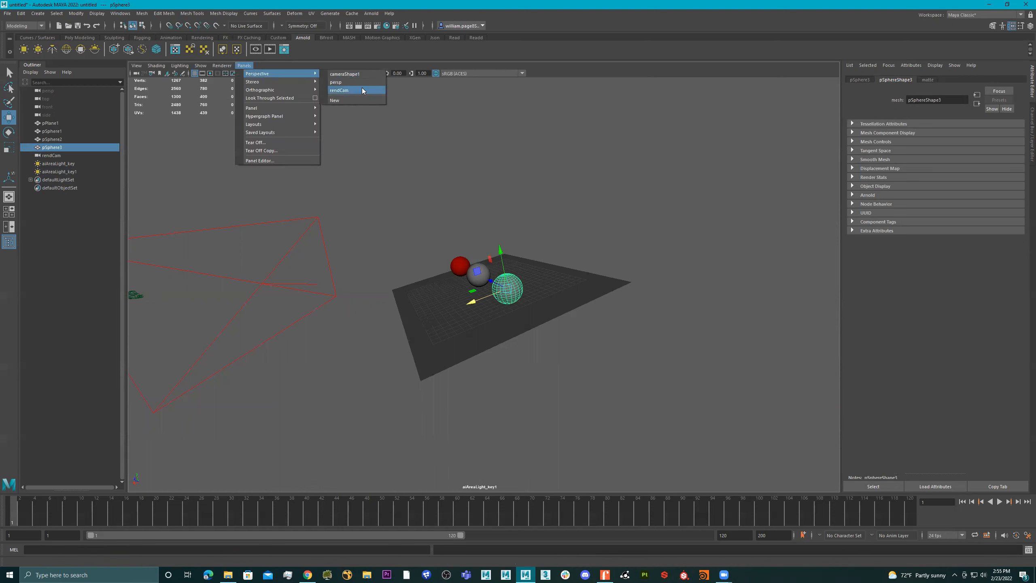
left_click(338, 82)
left_click_drag(510, 261, 577, 259, "alt")
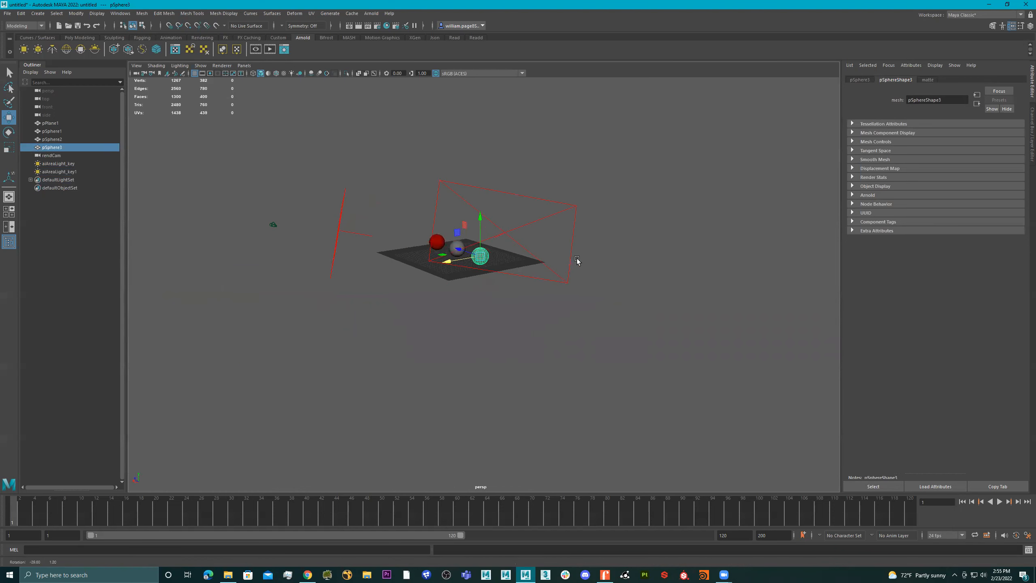
key("r")
key("e")
left_click_drag(502, 259, 507, 219, "alt")
left_click(519, 312)
Render the scene in the Arnold RenderView and set the duplicated light's exposure to 0
left_click(269, 49)
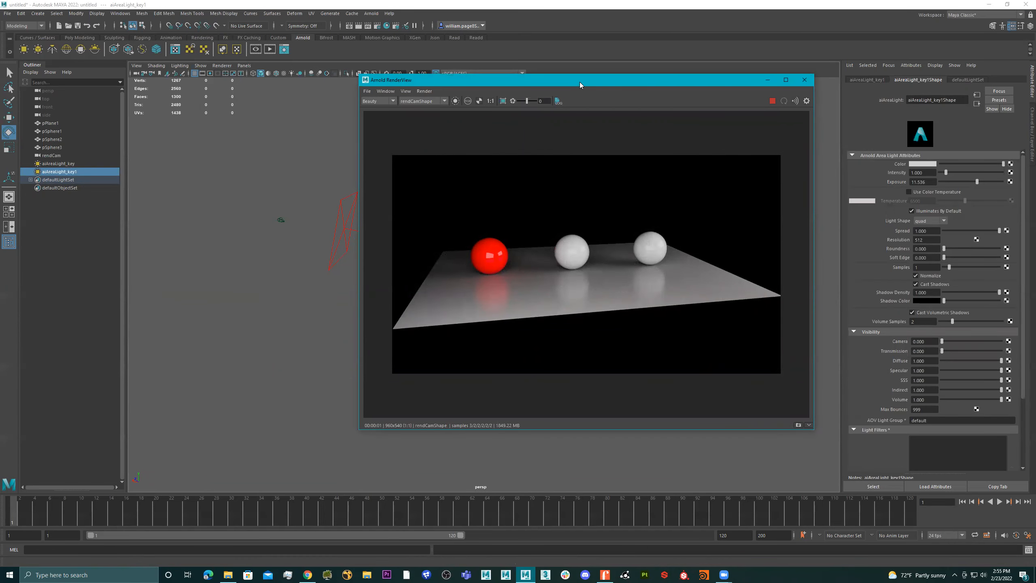
left_click(935, 182)
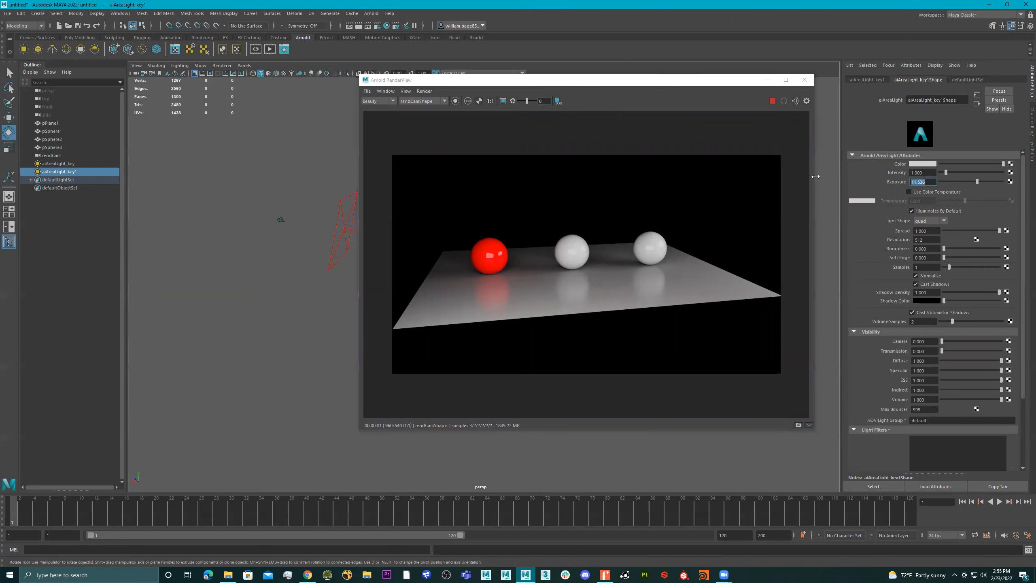
type("0")
key("Return")
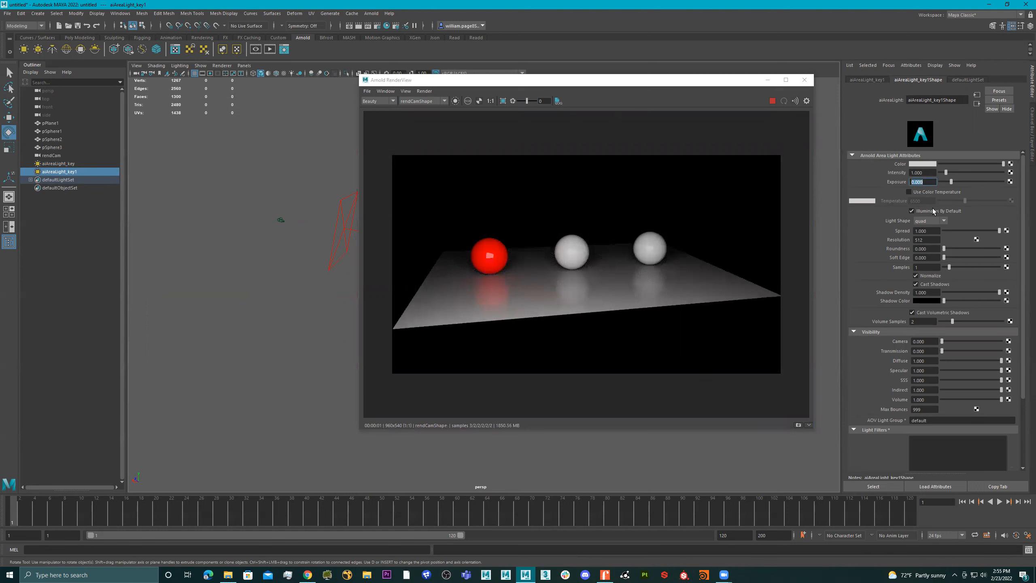
Vary the duplicated light's exposure, including 15, settle on -5, and store a snapshot of the render
left_click_drag(951, 181, 849, 172)
type("15")
key("Return")
left_click_drag(984, 183, 887, 184)
left_click(798, 425)
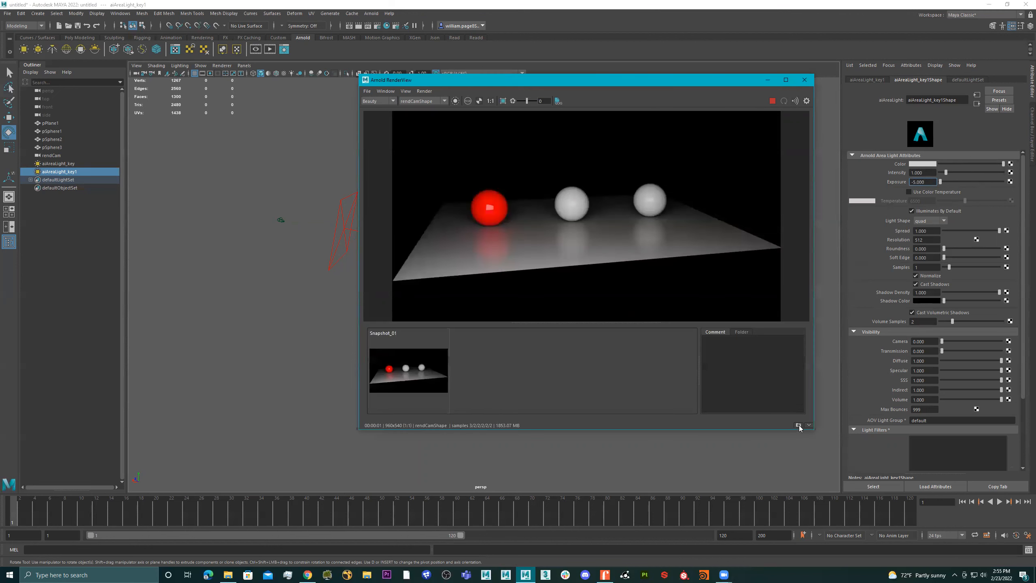